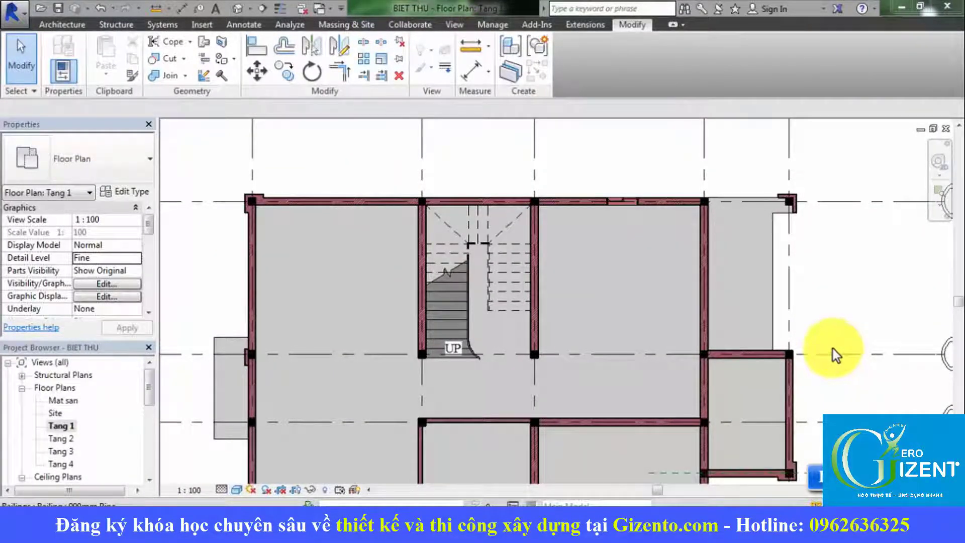
Delete the existing stair and railing from the Tang 1 plan and recentre the view.
click(834, 305)
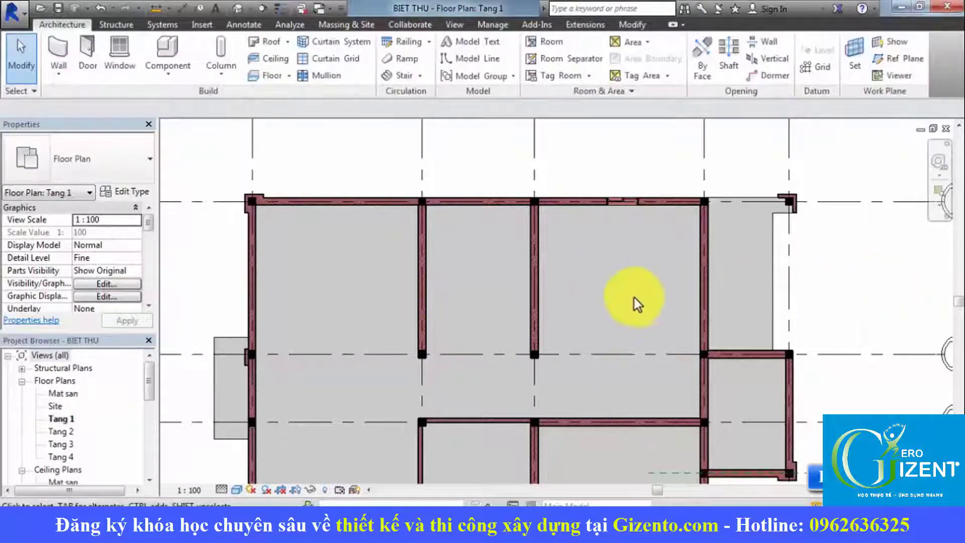
middle_drag(634, 297, 535, 279)
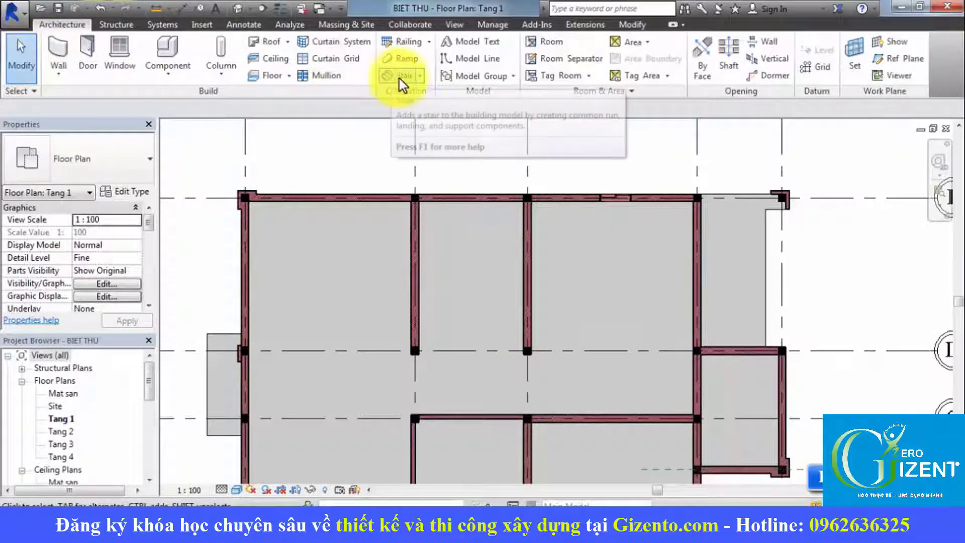
Start a Stair by Component: an Assembled Stair from Tang 1 to Tang 2.
click(421, 77)
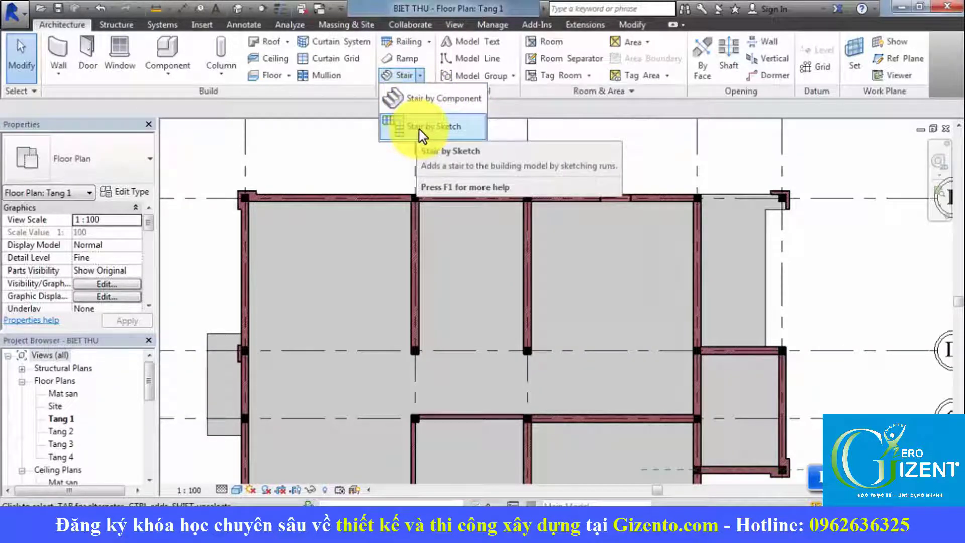
mouse_move(436, 98)
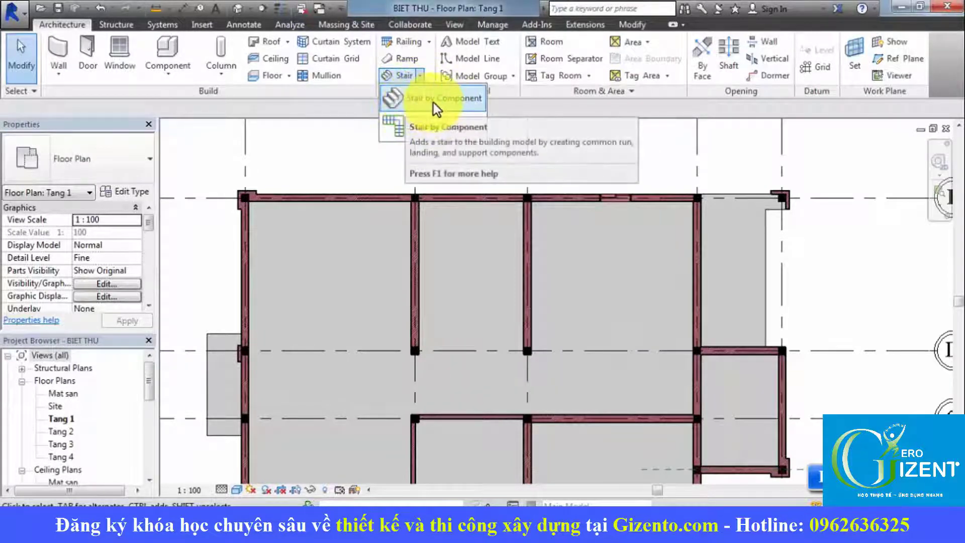
click(438, 101)
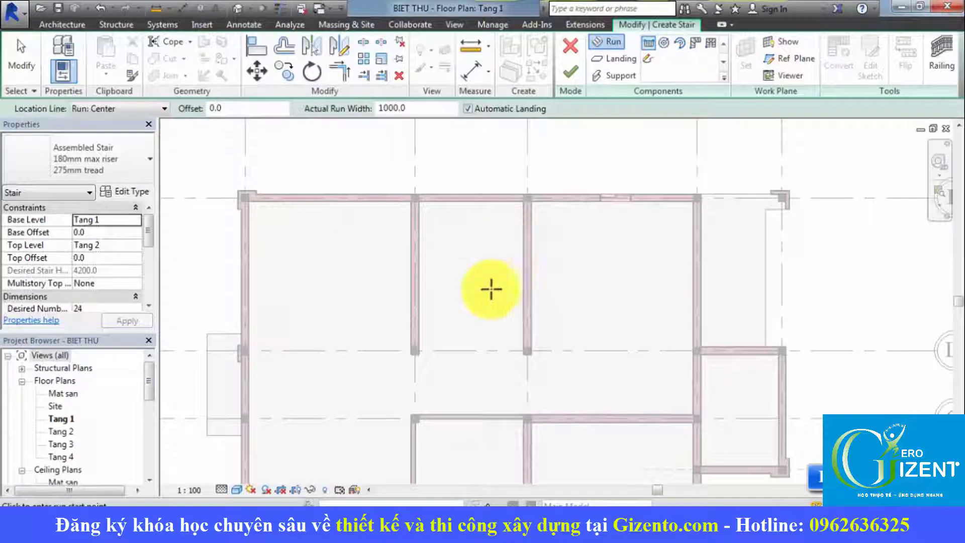
Return to the Run tool (Center, 1000.0 width) and bring up the Location Line choices.
scroll(281, 272, down, 1)
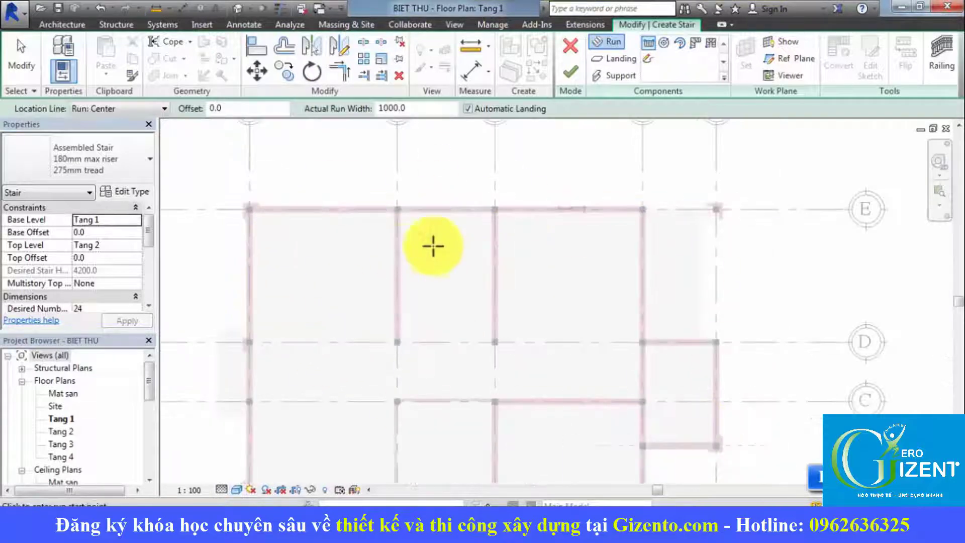
scroll(452, 262, up, 1)
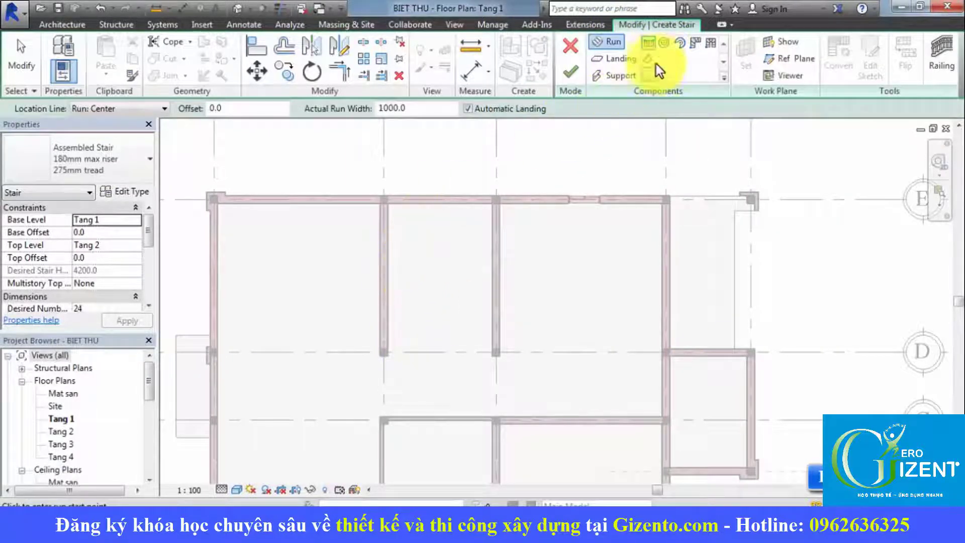
click(618, 58)
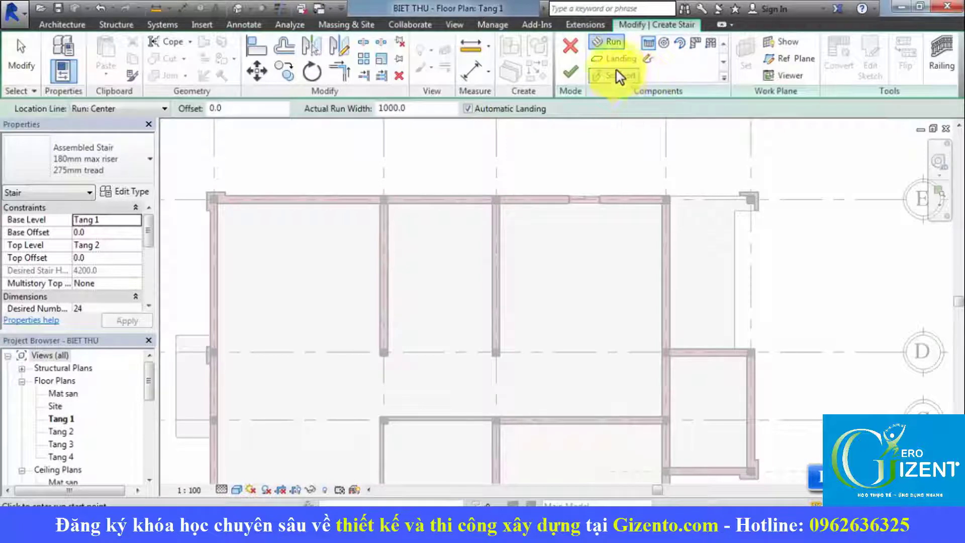
click(614, 39)
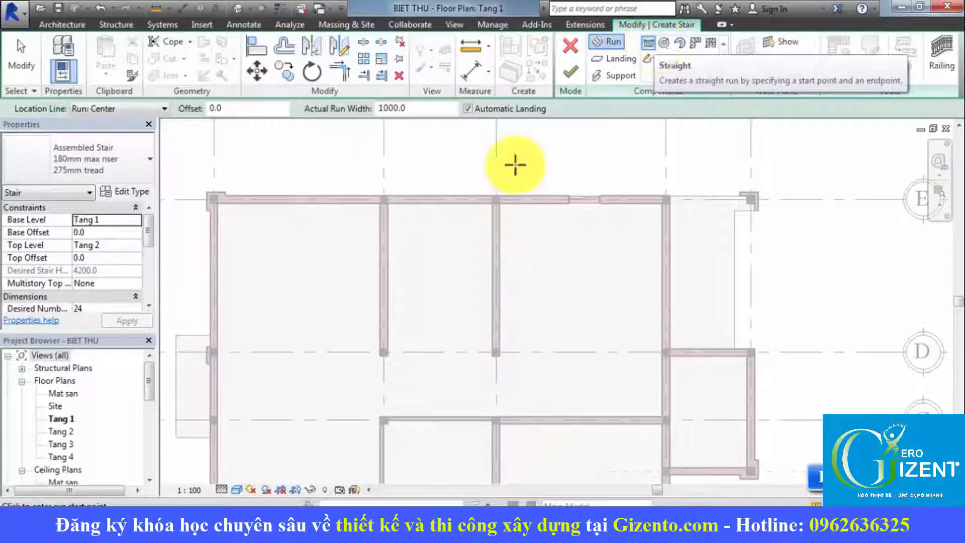
middle_drag(446, 293, 421, 275)
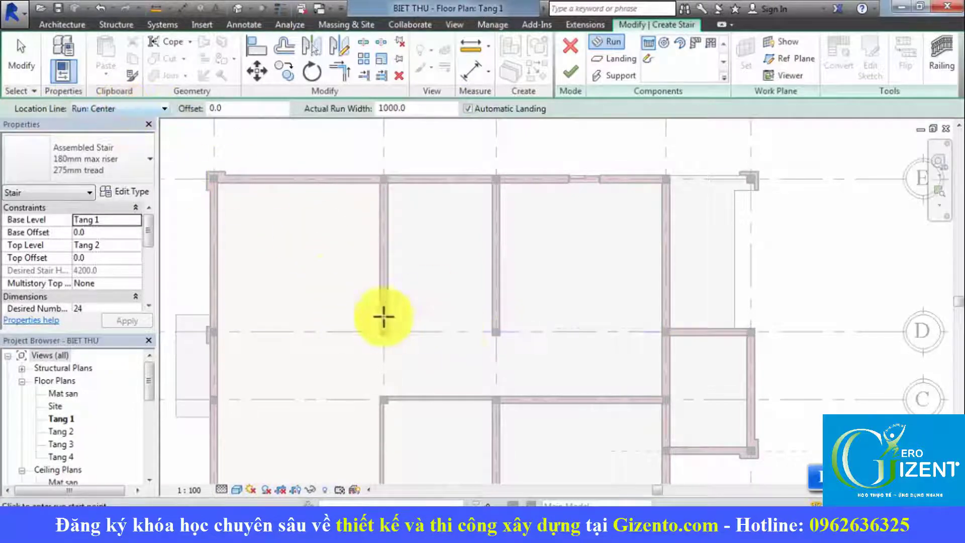
click(113, 108)
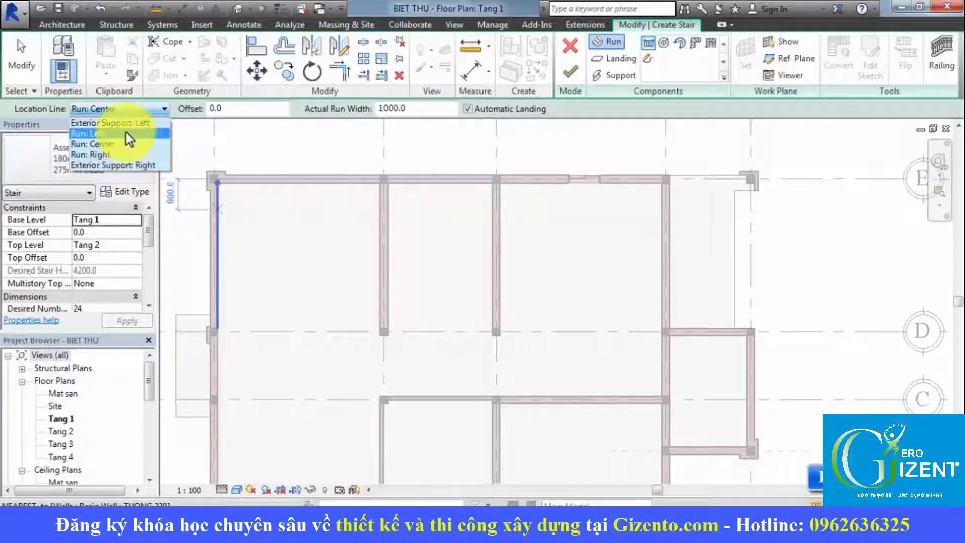
Set the run location line to Run: Left and zoom to the stairwell corner.
click(93, 134)
click(98, 132)
click(384, 254)
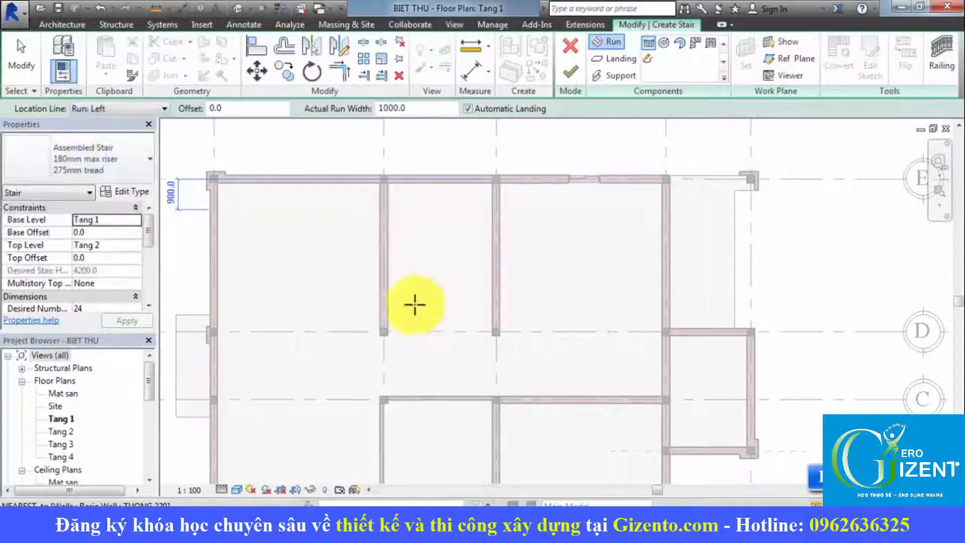
middle_drag(466, 274, 407, 248)
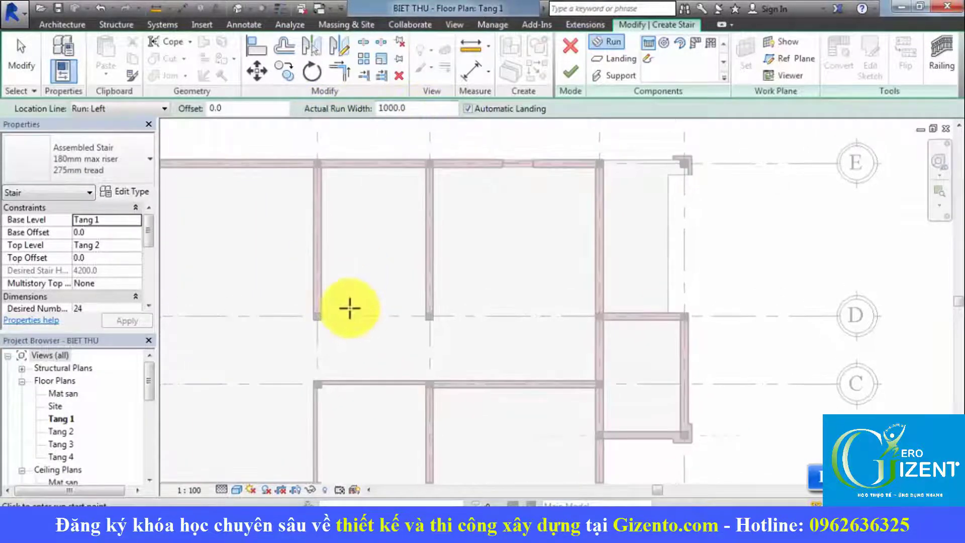
scroll(341, 317, up, 2)
scroll(339, 322, up, 1)
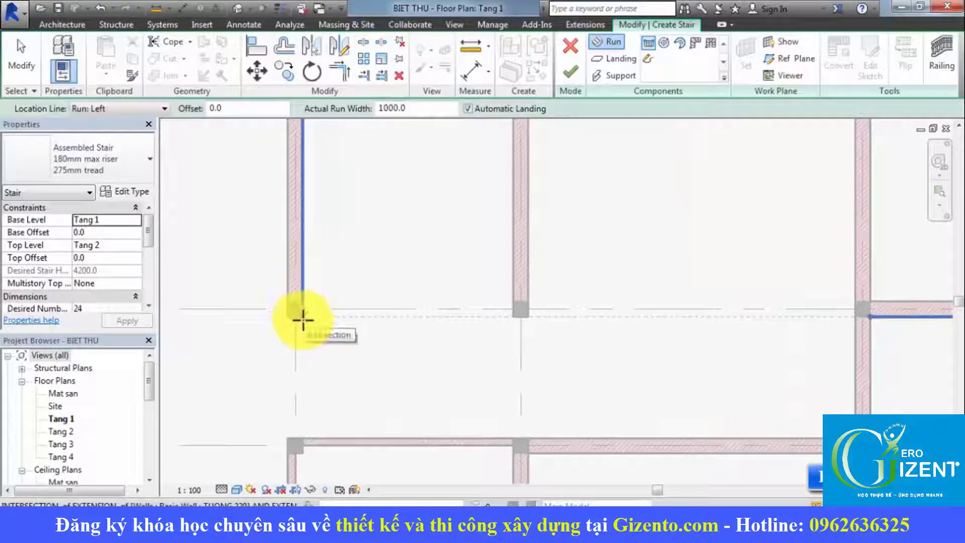
Sketch two parallel runs along the walls, forming a U-shaped stair with a landing.
click(303, 320)
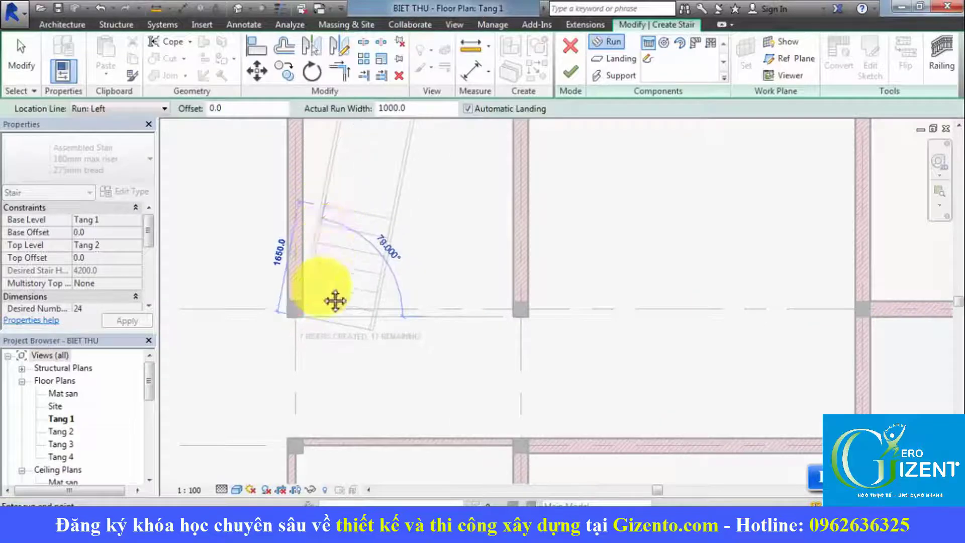
scroll(317, 291, down, 1)
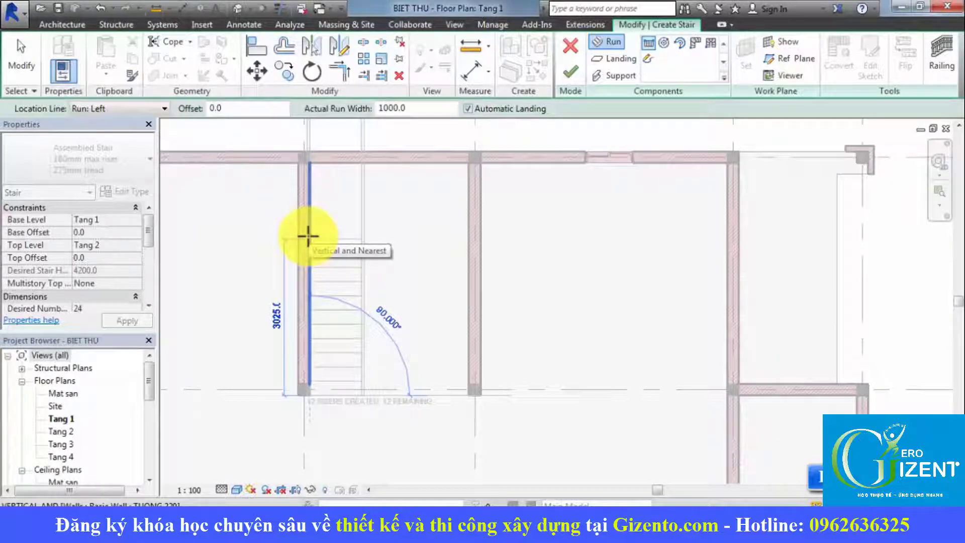
click(308, 235)
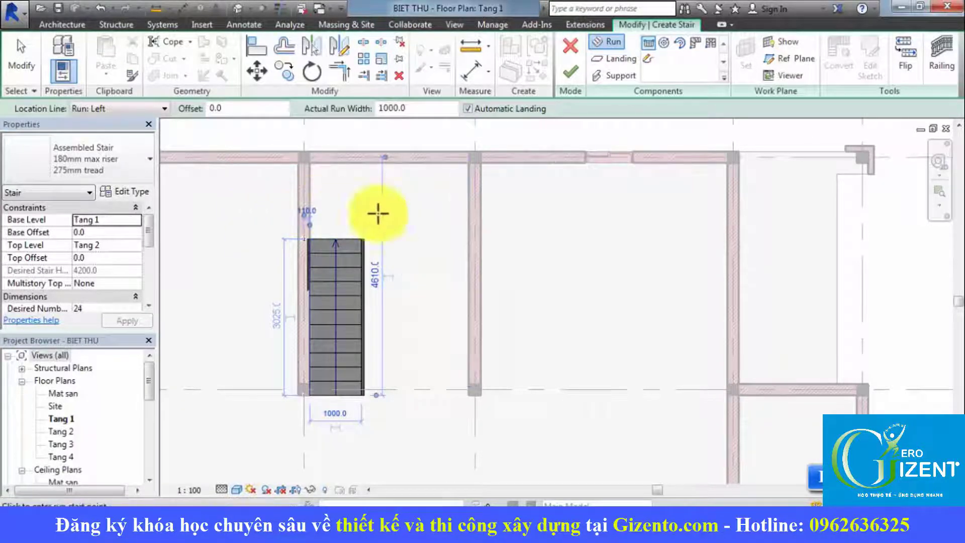
click(468, 238)
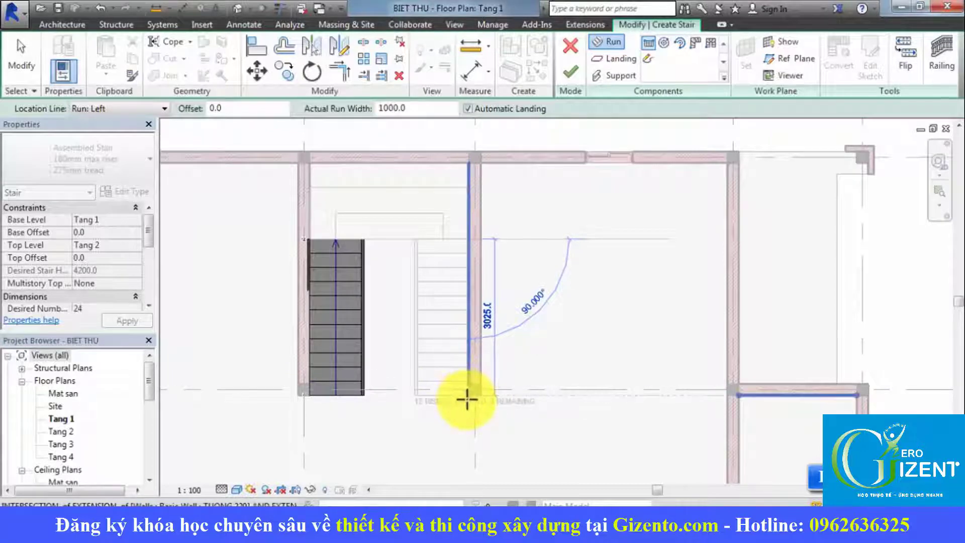
click(467, 399)
key(Escape)
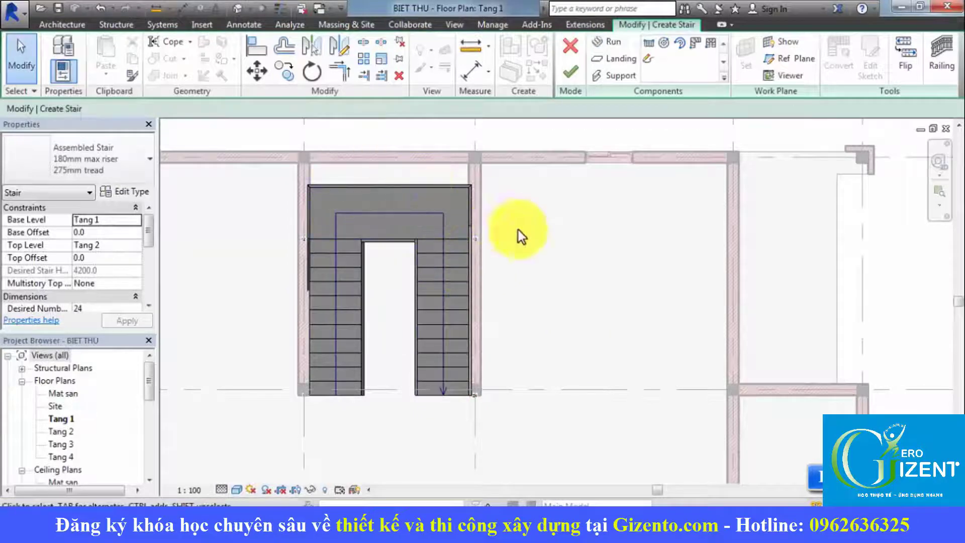
Stretch the stair landing's top edge up to the stairwell's top wall.
click(535, 221)
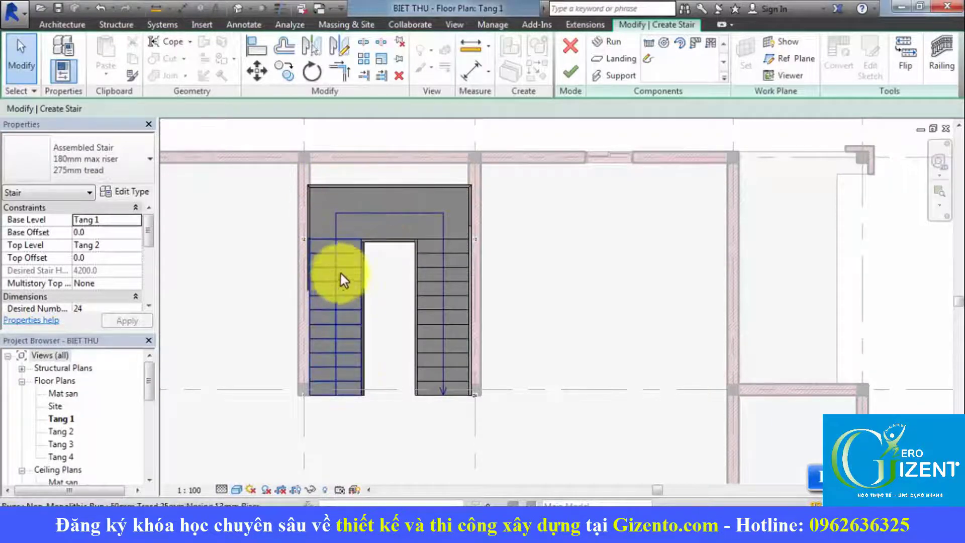
click(378, 192)
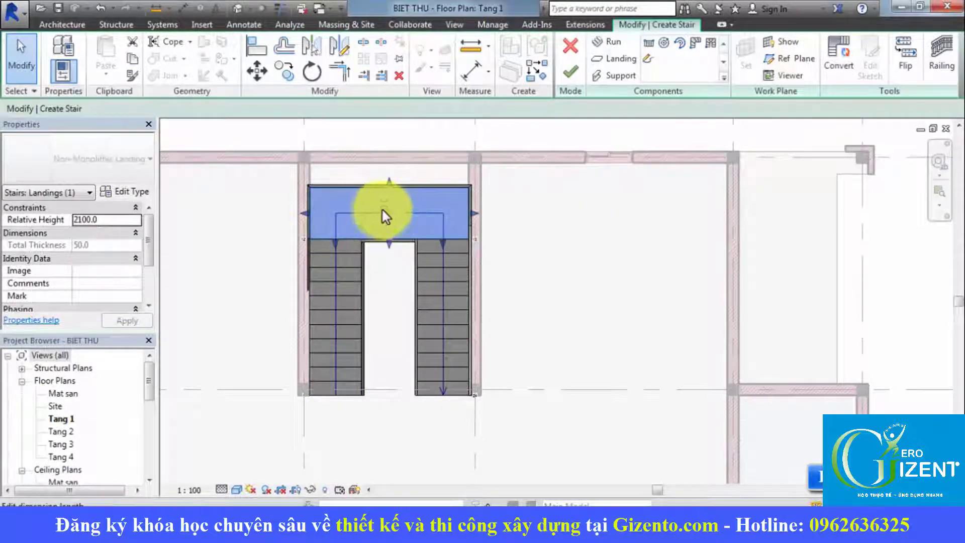
scroll(382, 210, up, 1)
scroll(377, 213, up, 1)
click(384, 216)
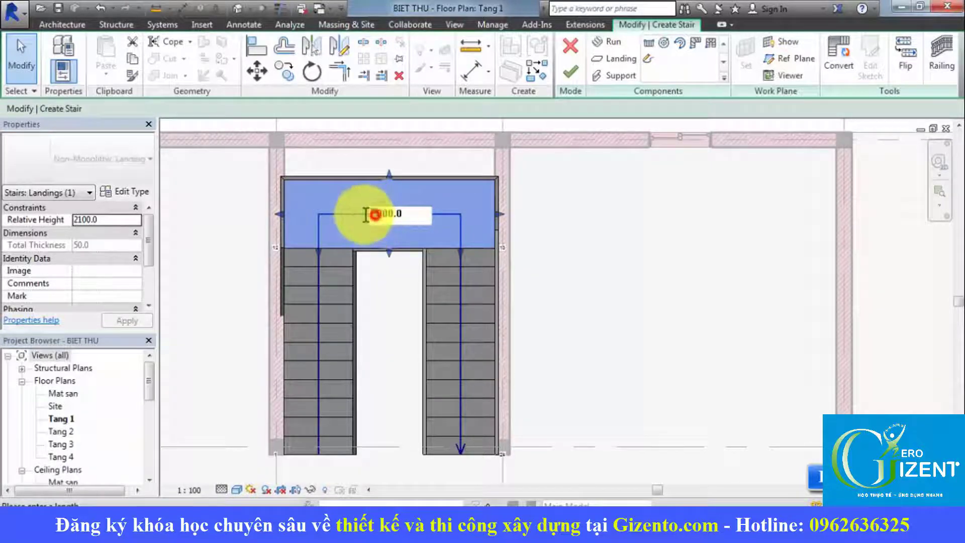
click(378, 281)
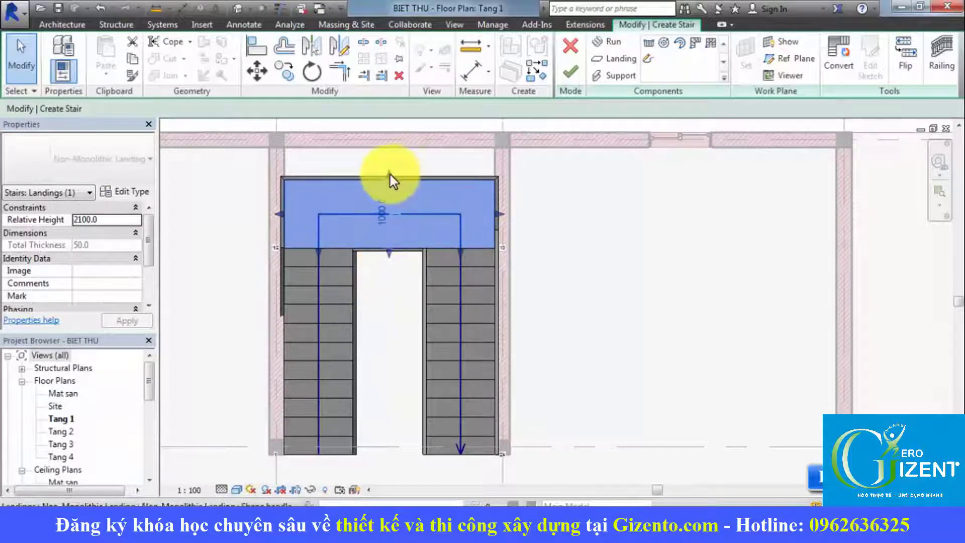
drag(390, 174, 389, 151)
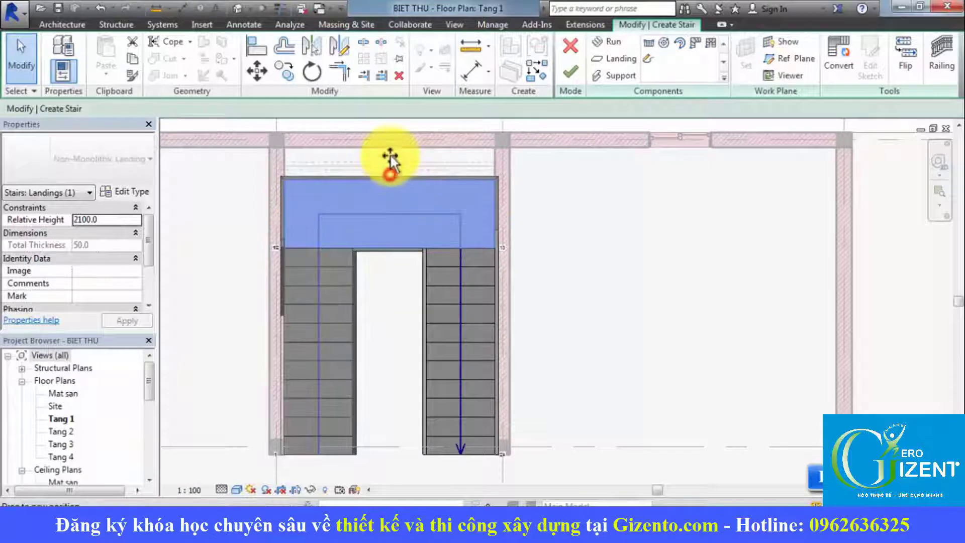
click(569, 228)
scroll(568, 227, down, 2)
scroll(593, 266, down, 1)
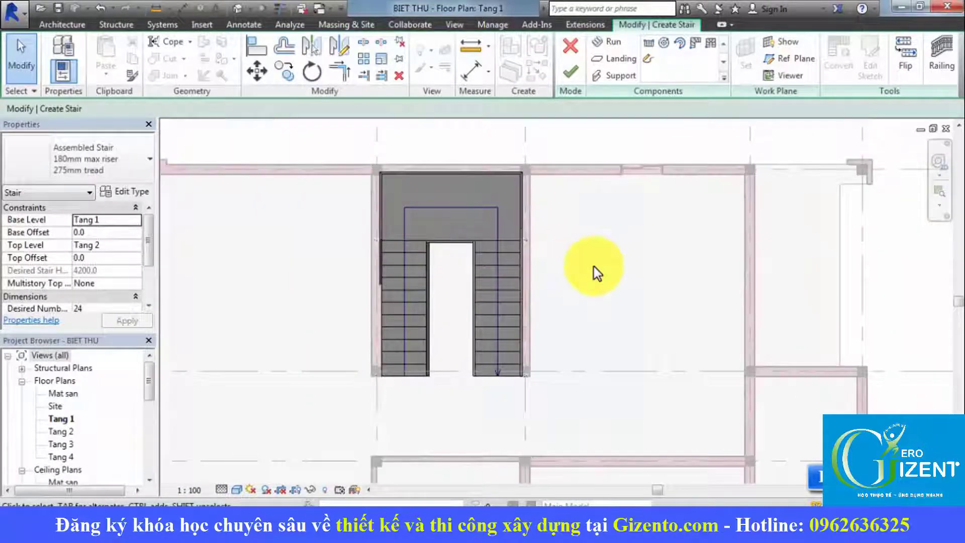
Reshape the landing between the two runs and recentre the plan on the stair.
click(450, 238)
scroll(450, 241, up, 1)
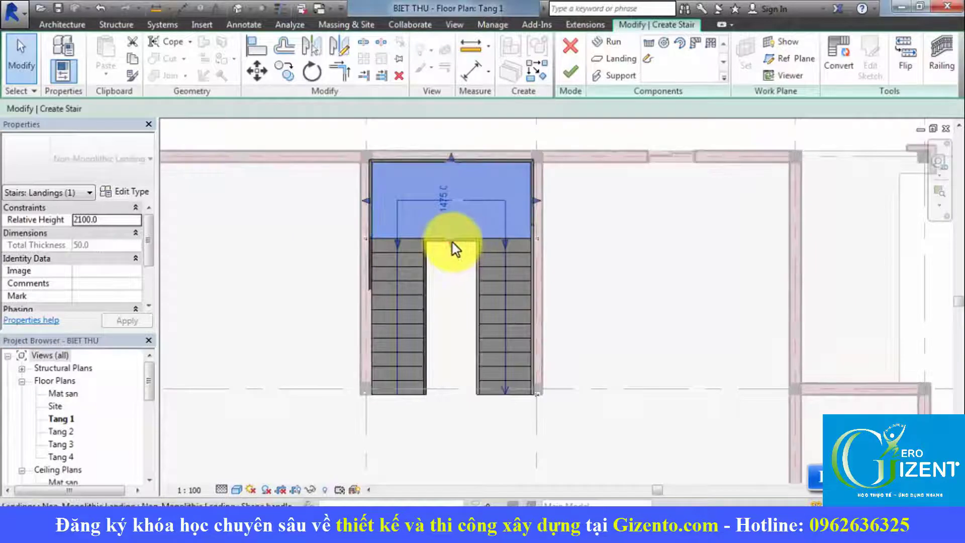
drag(451, 222, 448, 261)
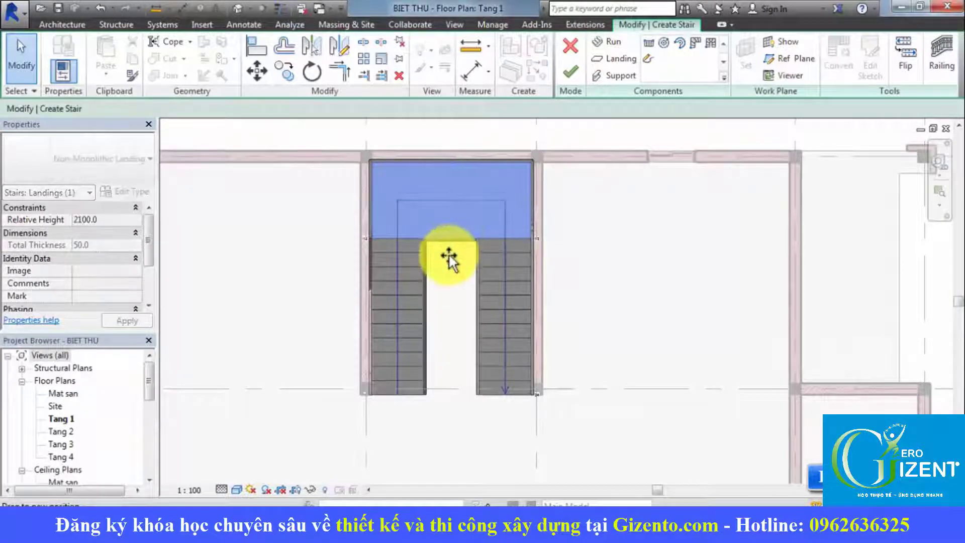
click(449, 264)
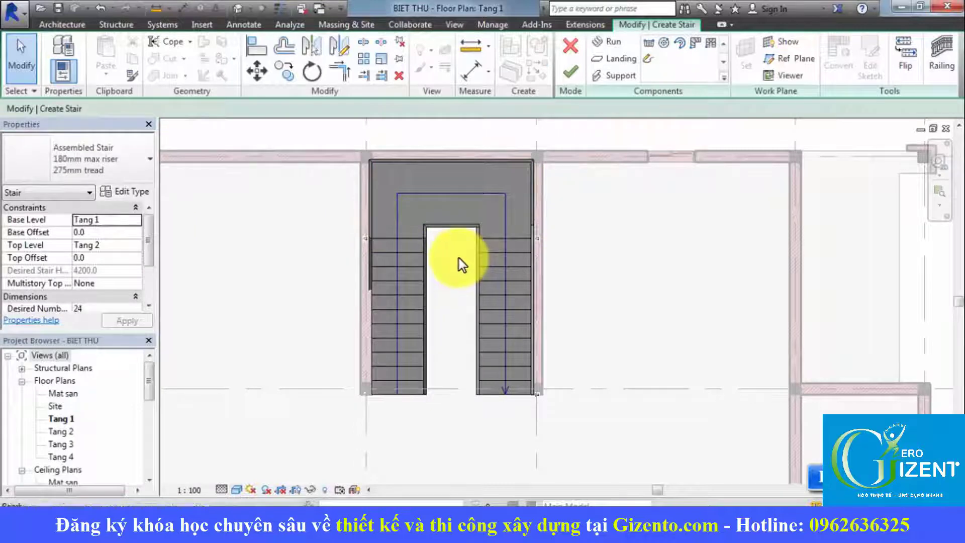
middle_drag(612, 248, 572, 332)
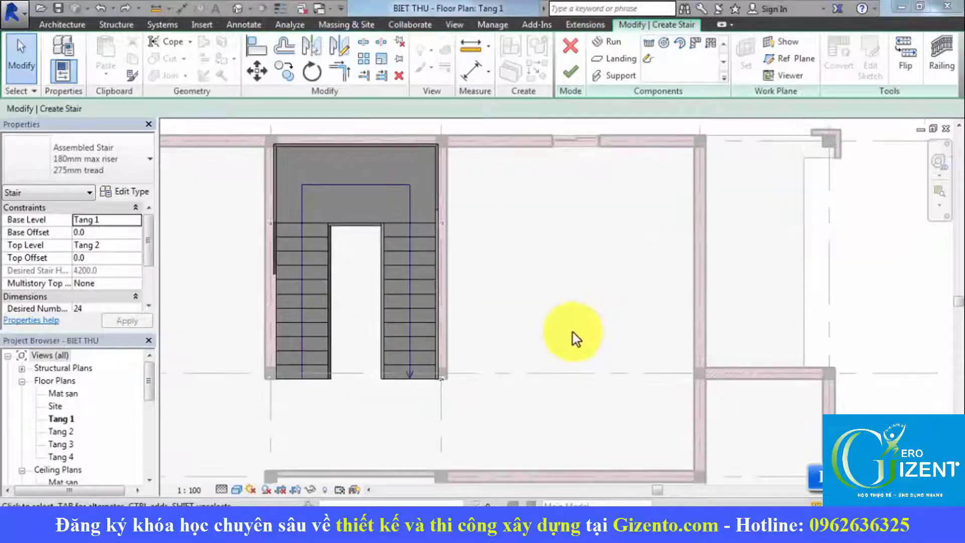
Finish the U-shaped stair, dismiss the rail warning, then delete the stair from Tang 1.
click(567, 74)
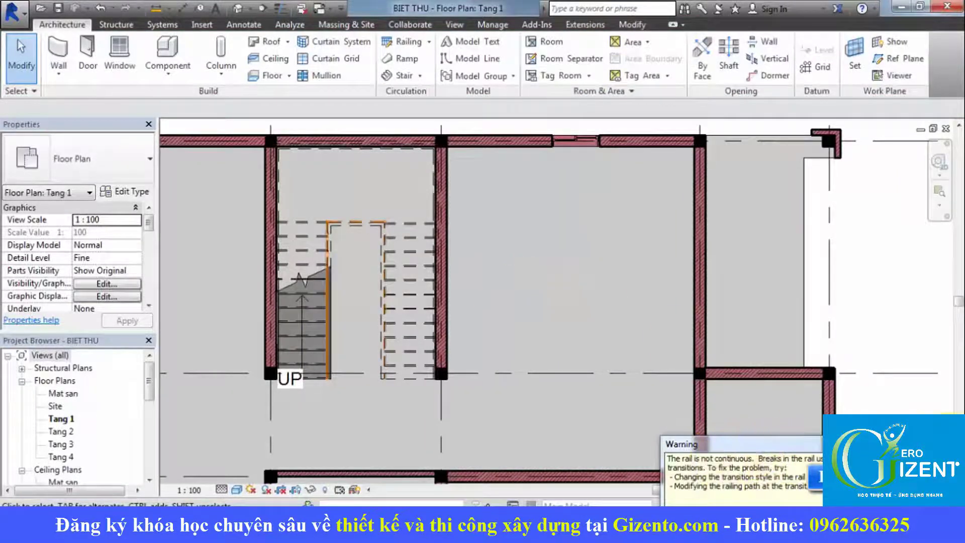
click(841, 319)
scroll(845, 303, down, 2)
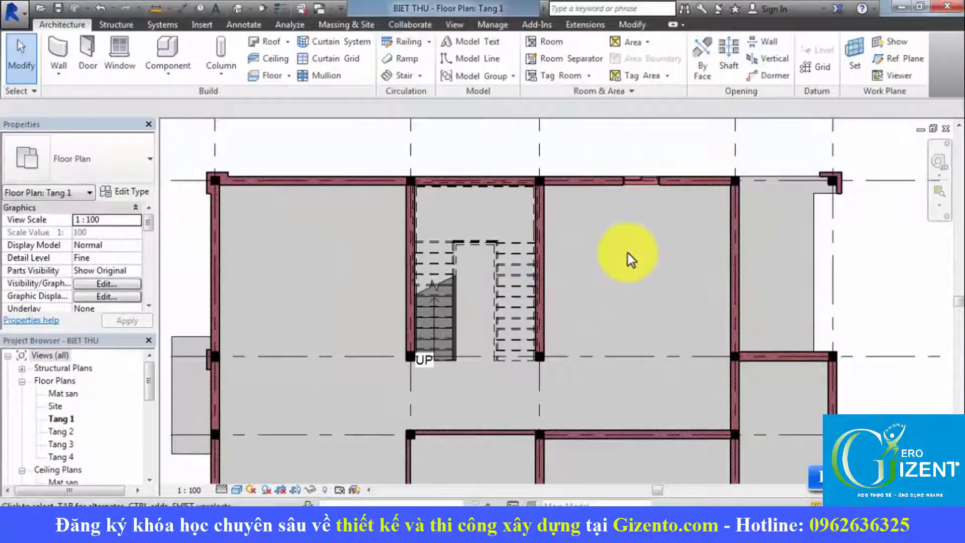
click(511, 258)
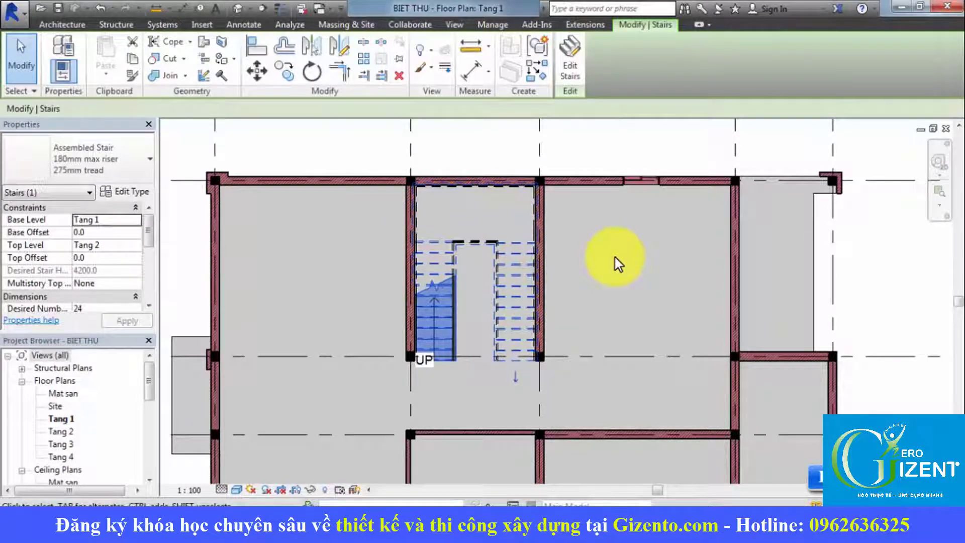
key(Delete)
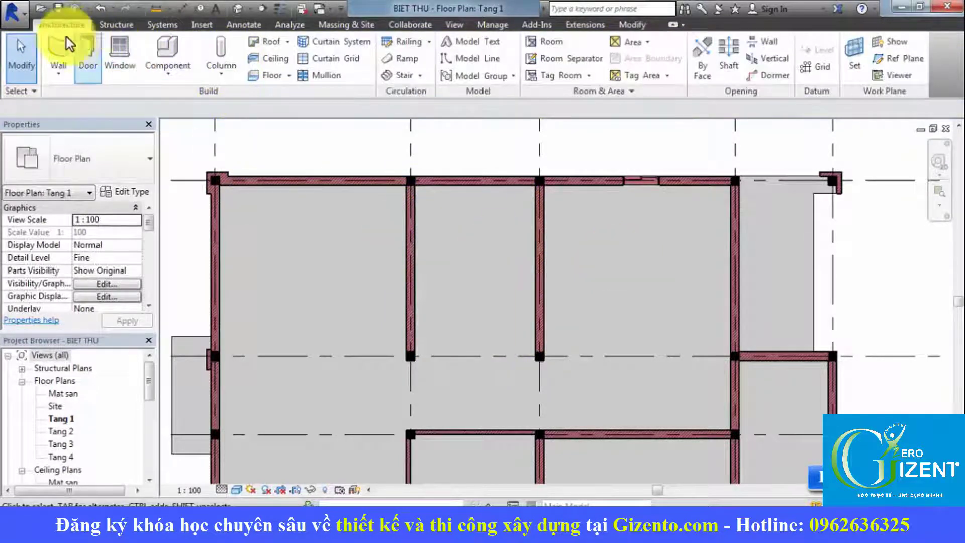
Start a Stair by Sketch on Tang 1 with the Boundary drawing tool active.
click(421, 76)
click(454, 128)
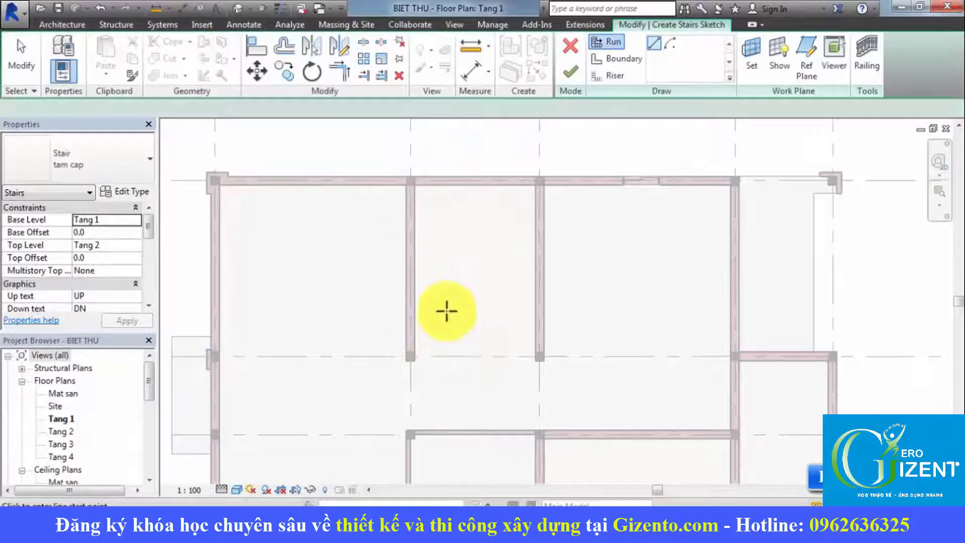
scroll(448, 304, up, 1)
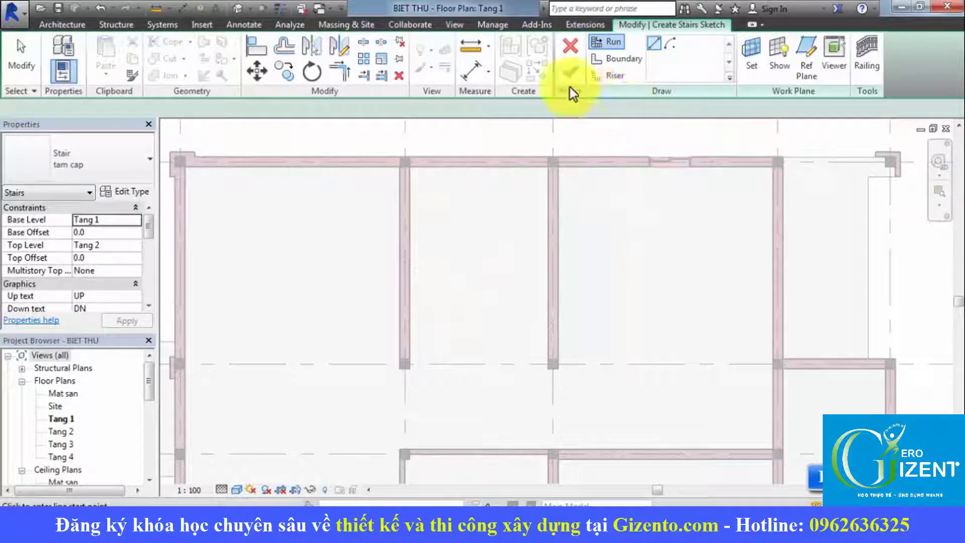
click(605, 59)
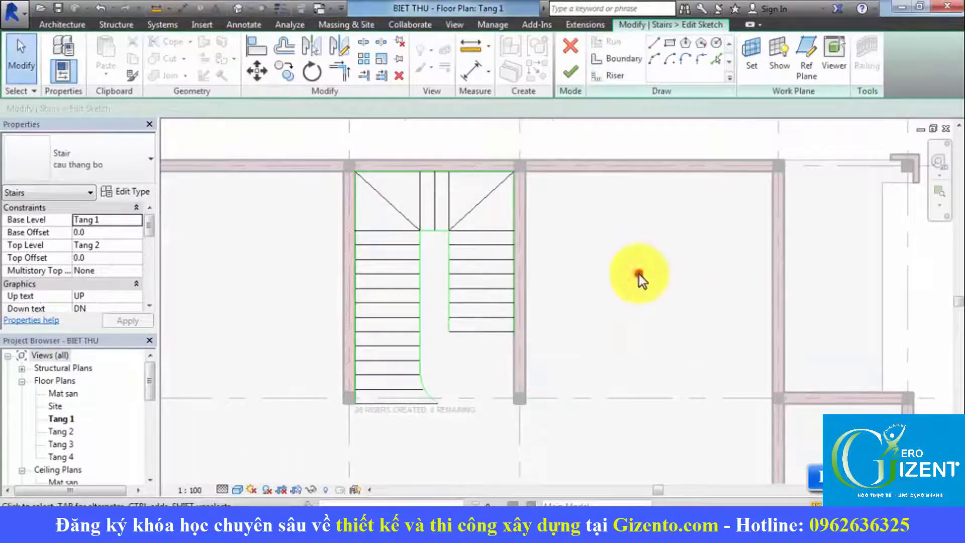
scroll(638, 273, up, 3)
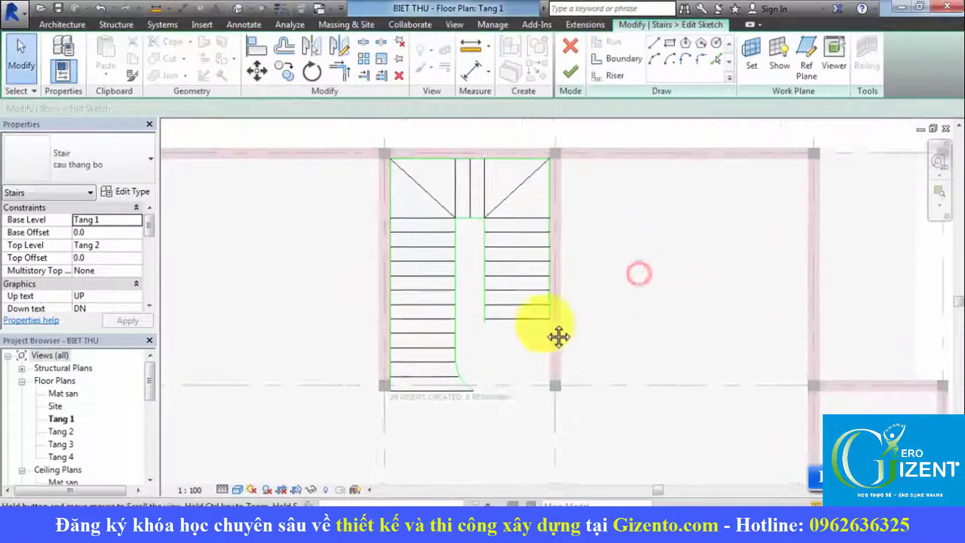
middle_drag(475, 372, 475, 333)
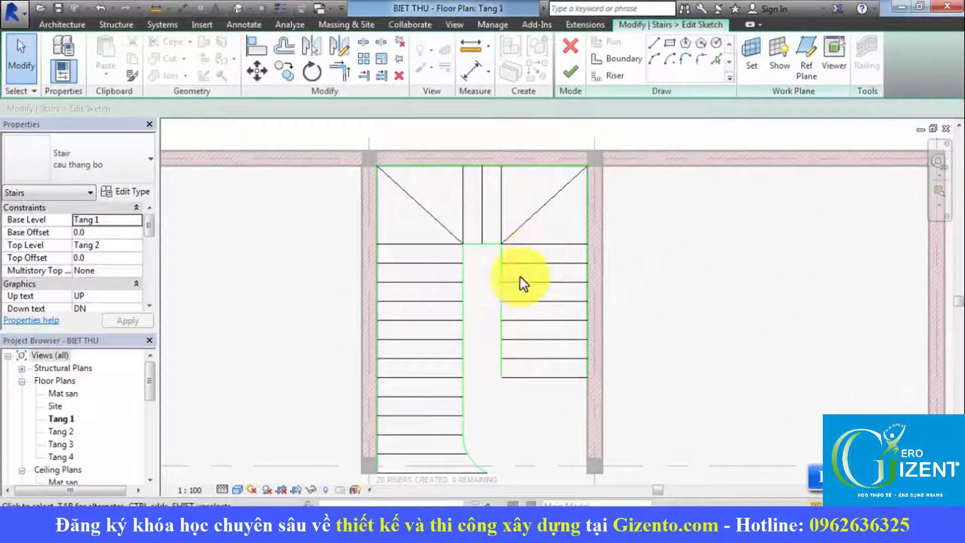
click(623, 62)
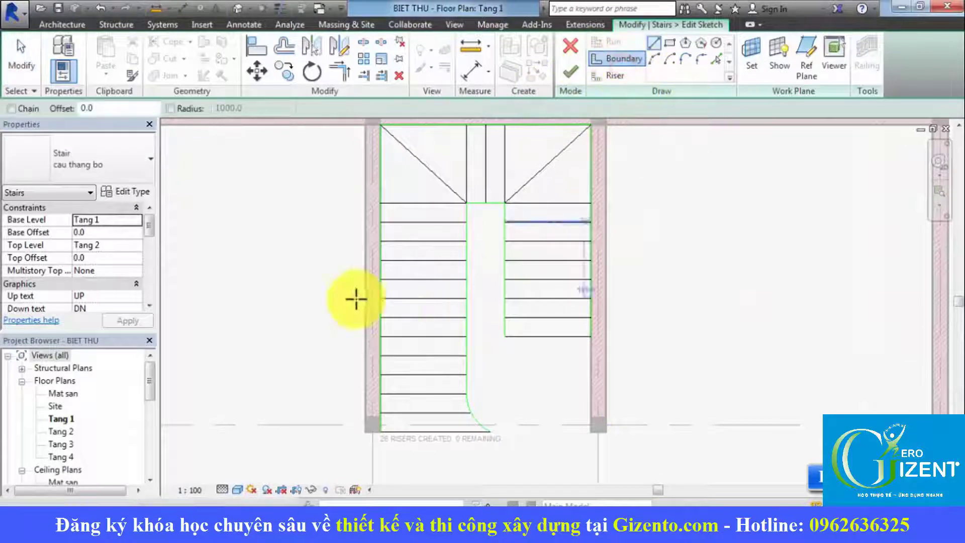
click(379, 433)
key(Escape)
key(Escape)
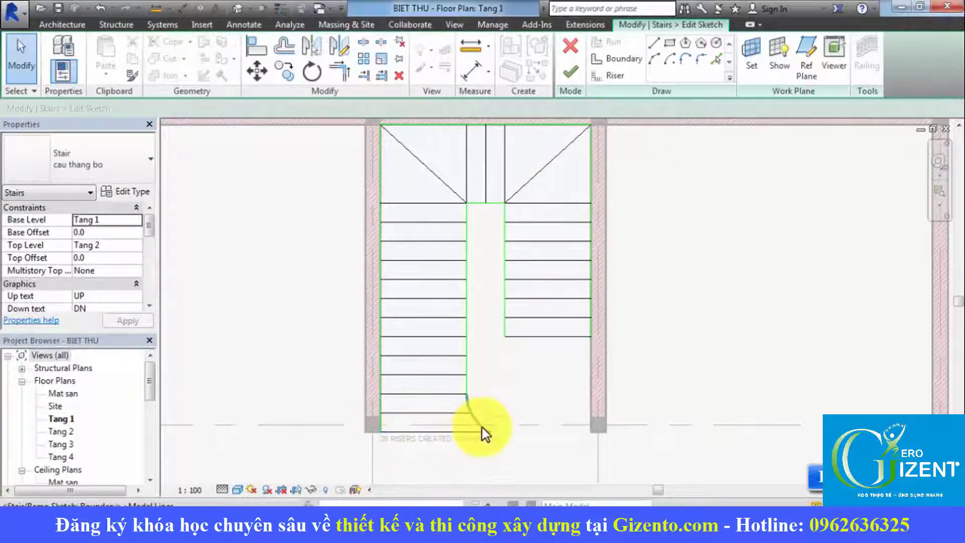
click(614, 75)
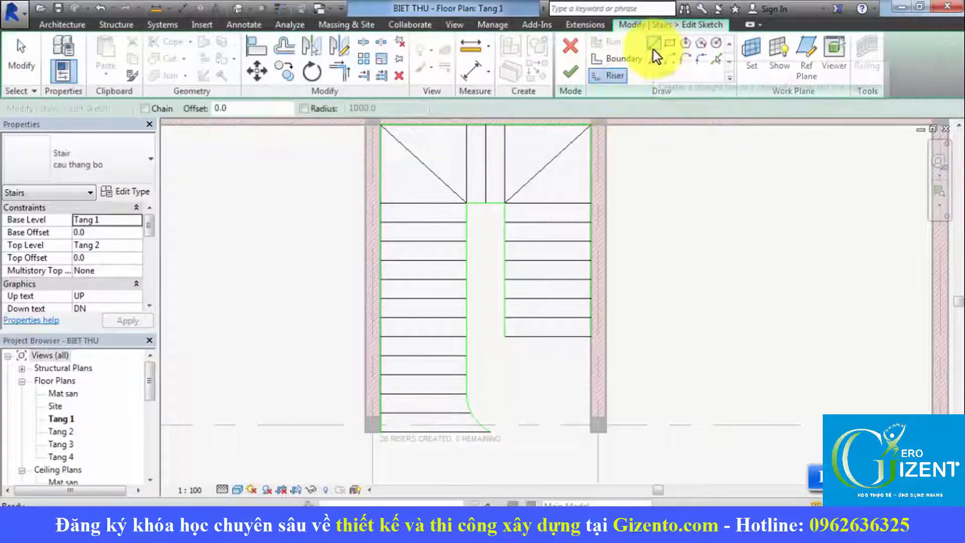
key(Escape)
click(440, 434)
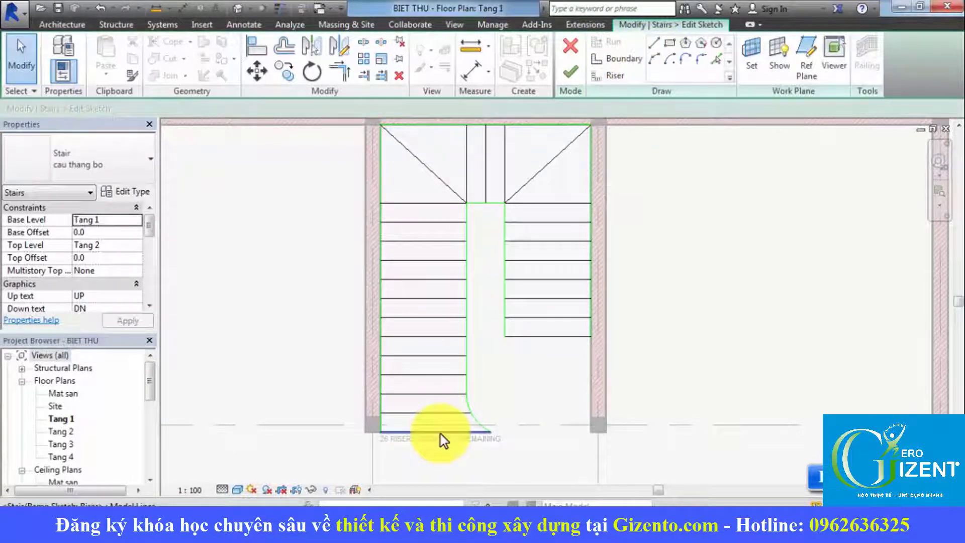
click(440, 433)
scroll(391, 459, up, 2)
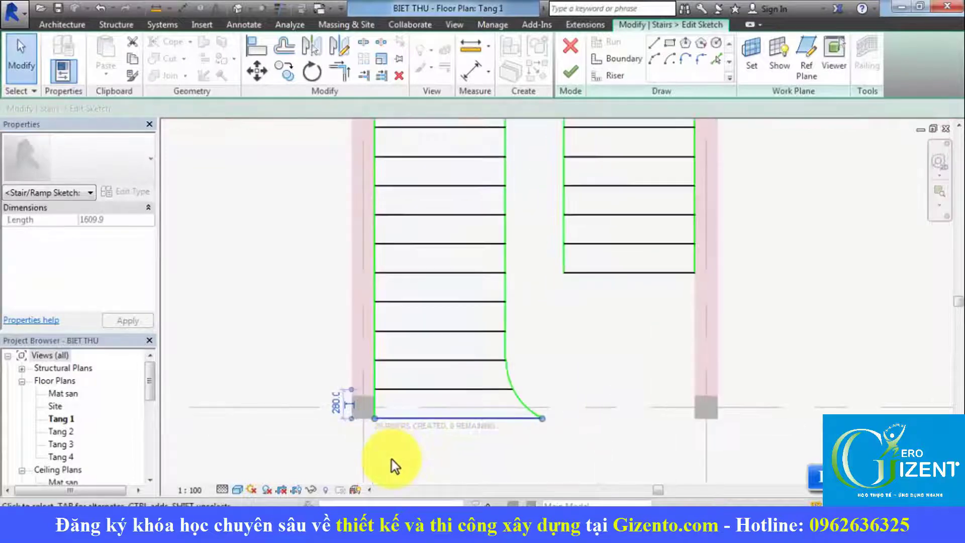
scroll(391, 453, up, 1)
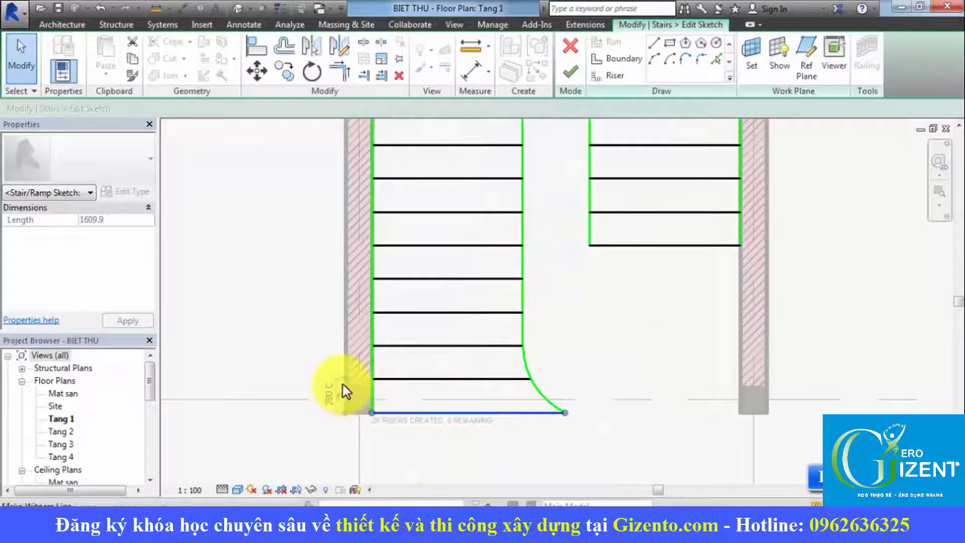
key(Escape)
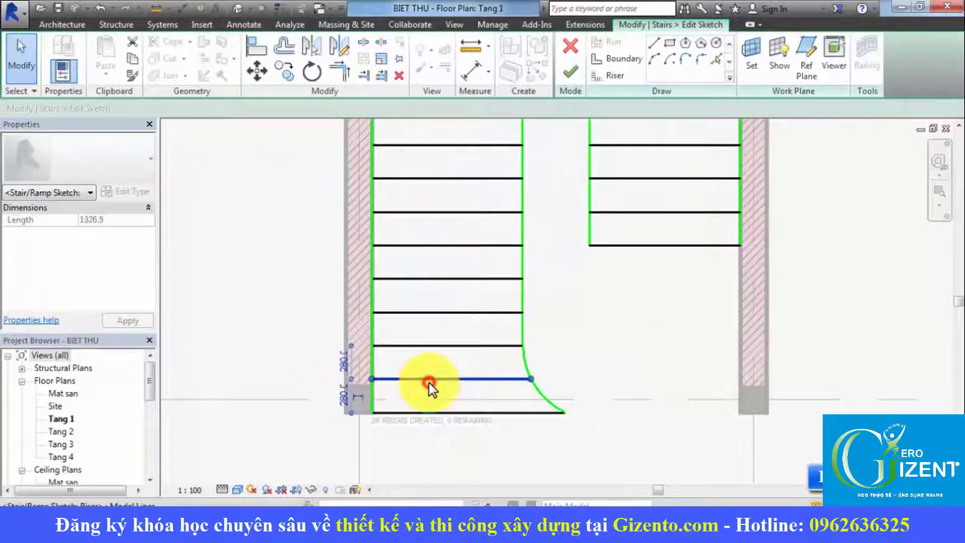
scroll(532, 318, down, 2)
scroll(532, 319, down, 1)
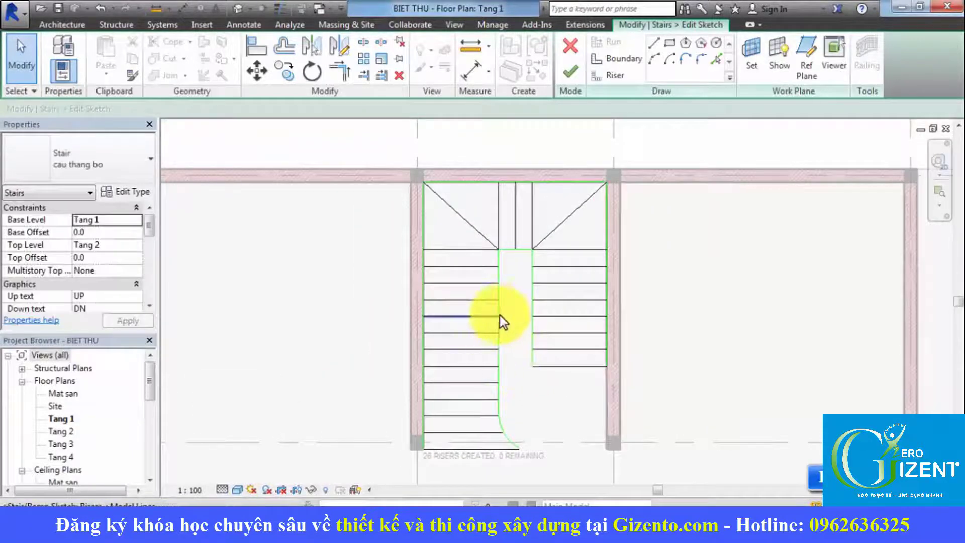
click(499, 315)
scroll(472, 450, up, 1)
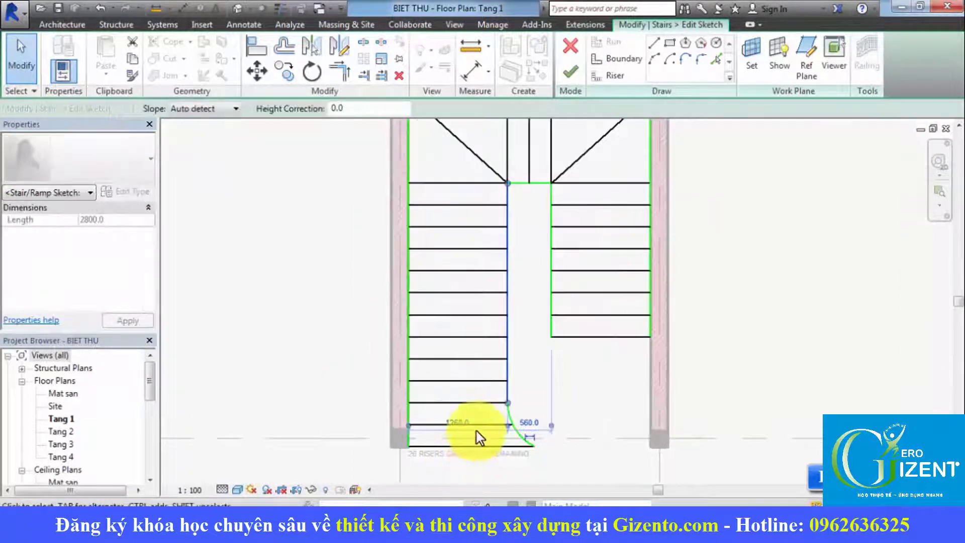
scroll(478, 428, up, 1)
scroll(438, 433, up, 1)
scroll(460, 430, down, 2)
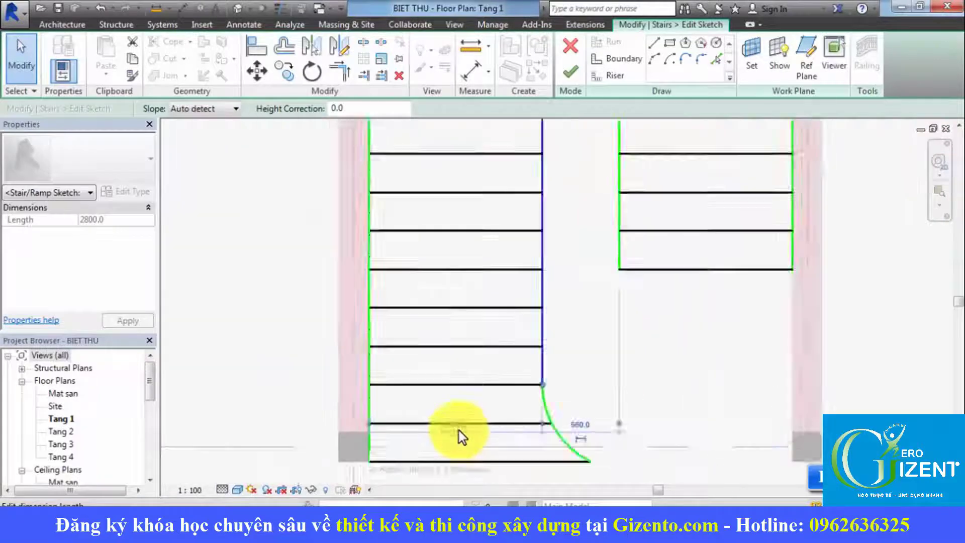
middle_drag(460, 430, 506, 361)
scroll(475, 308, up, 1)
click(475, 315)
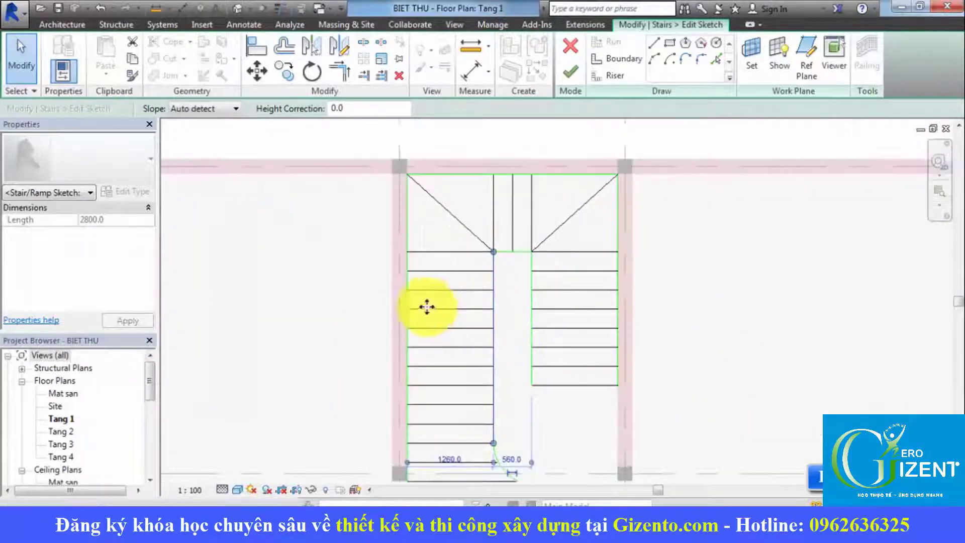
middle_drag(537, 266, 516, 313)
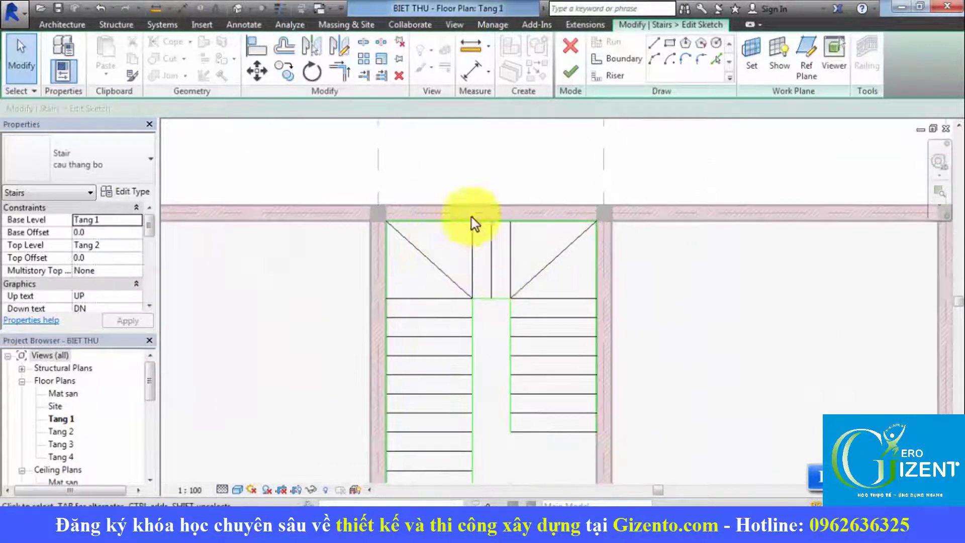
scroll(553, 221, up, 2)
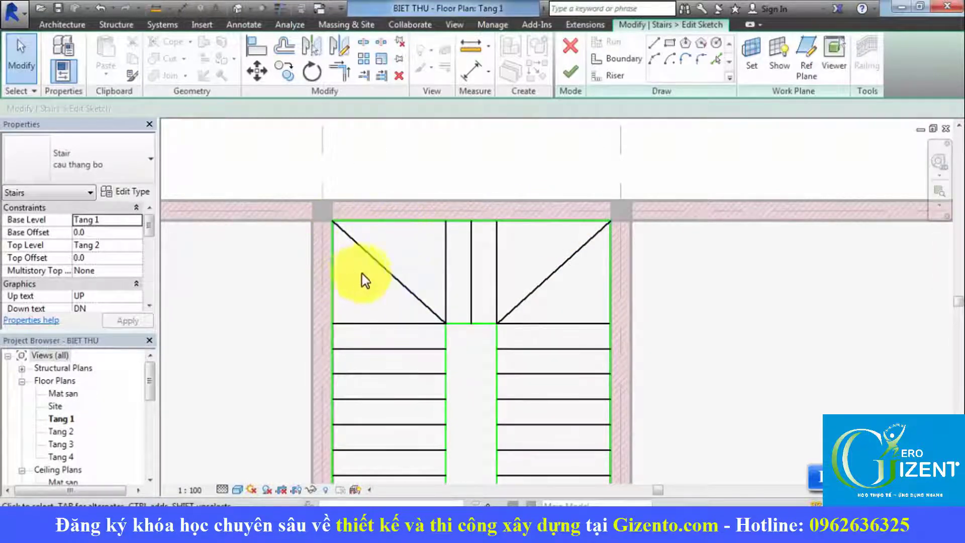
scroll(487, 241, up, 2)
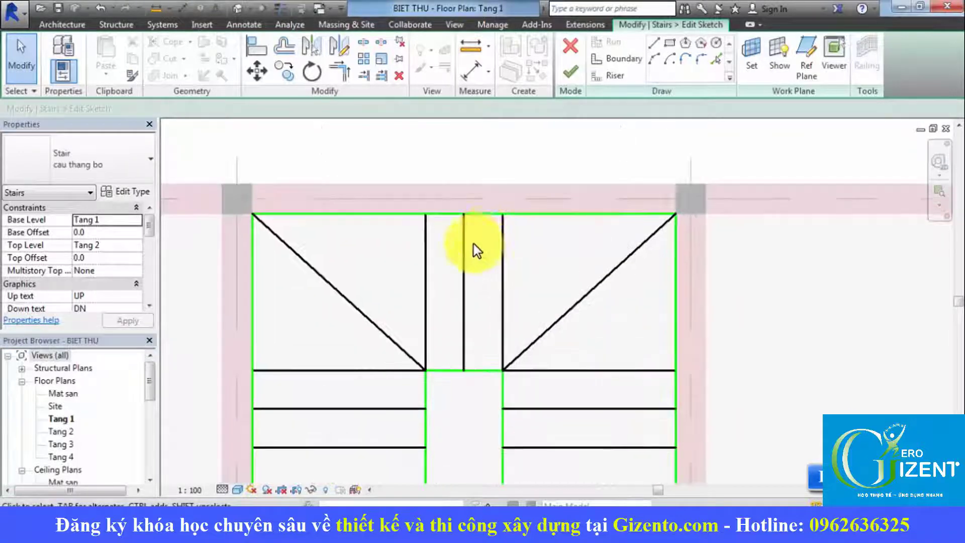
click(448, 214)
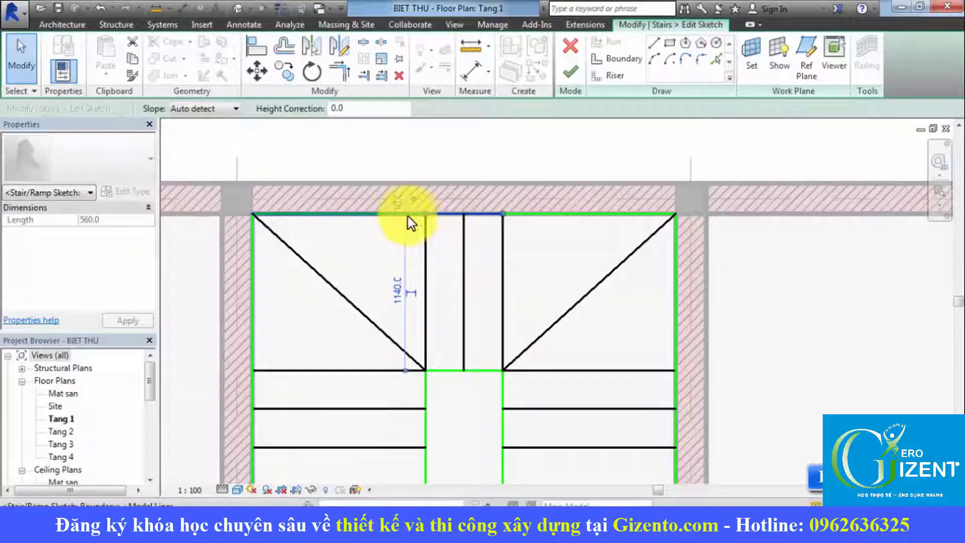
click(372, 238)
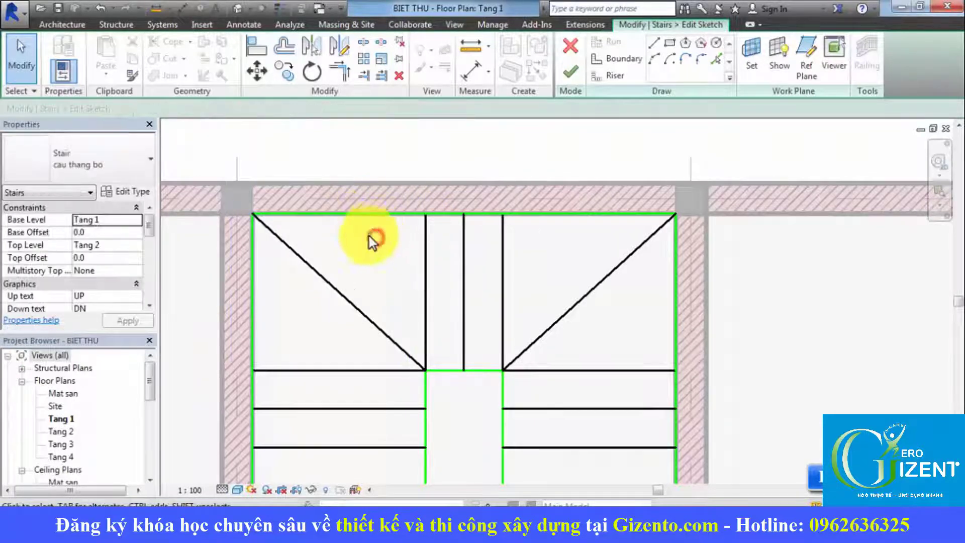
click(332, 213)
click(471, 215)
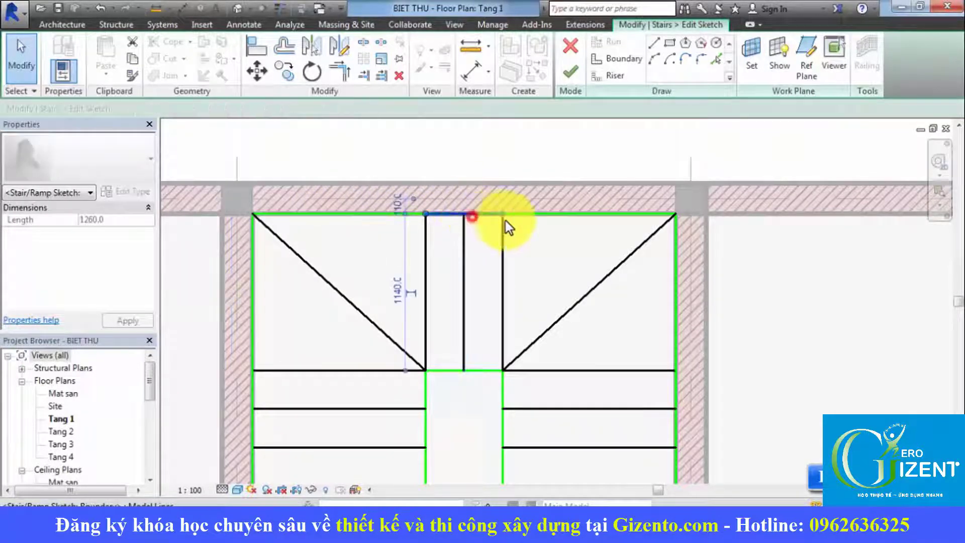
click(542, 217)
click(542, 238)
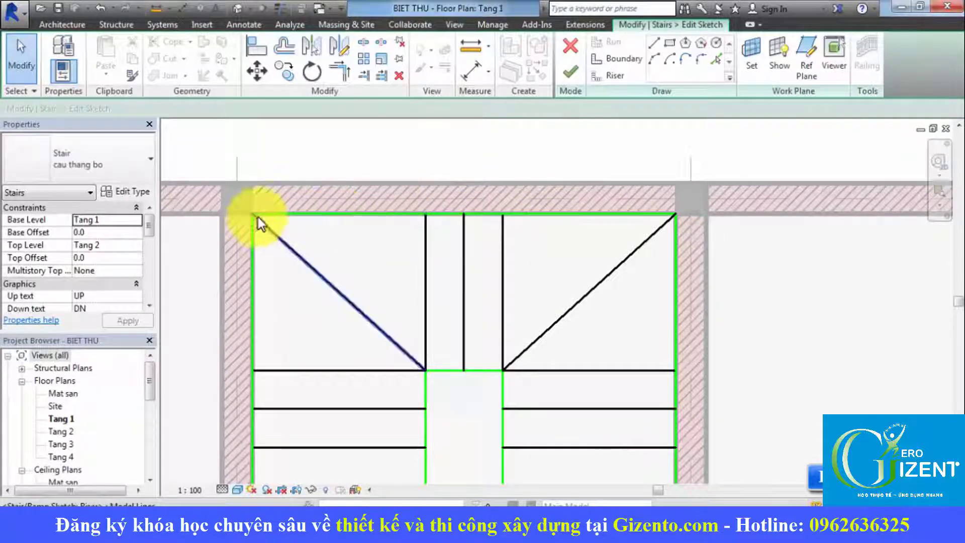
click(555, 242)
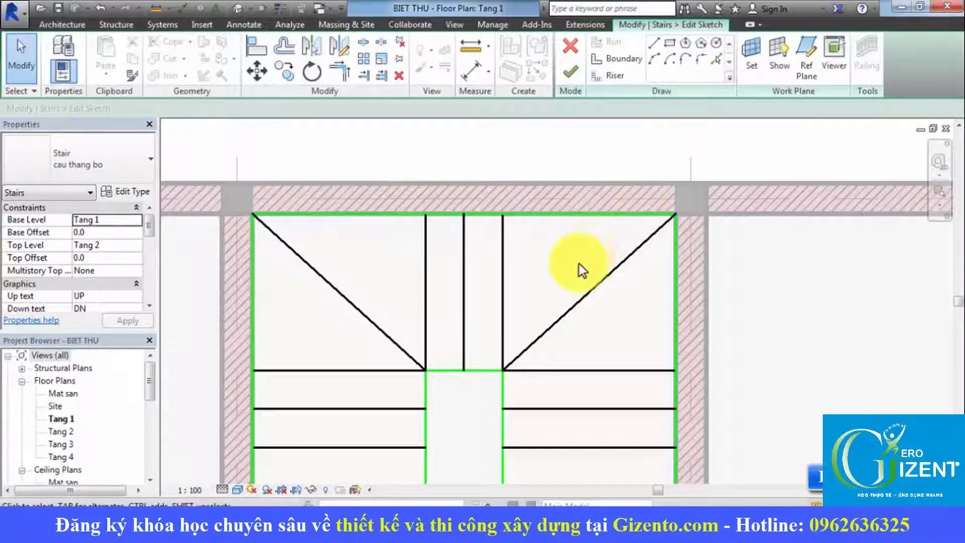
scroll(579, 264, down, 3)
scroll(565, 291, up, 2)
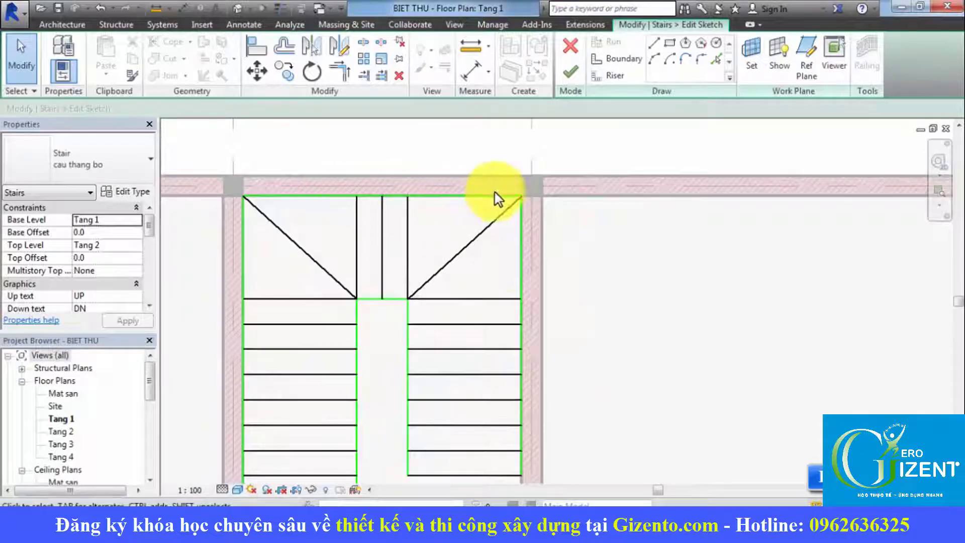
scroll(644, 315, down, 2)
scroll(633, 299, up, 1)
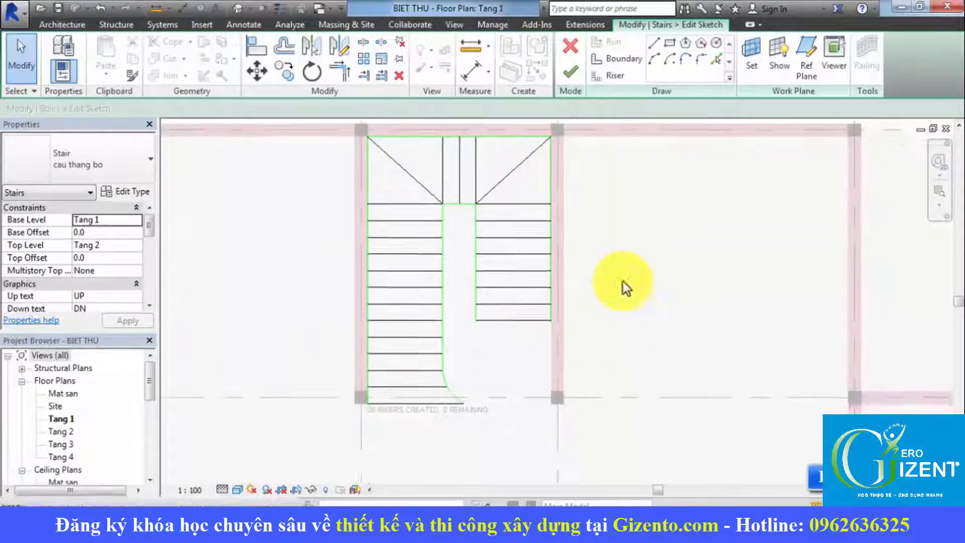
middle_drag(536, 362, 478, 339)
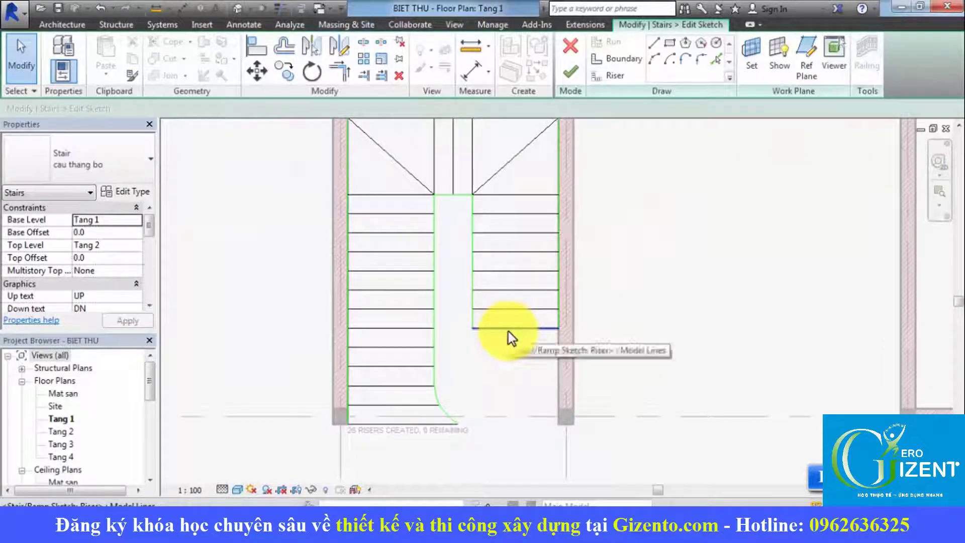
click(647, 298)
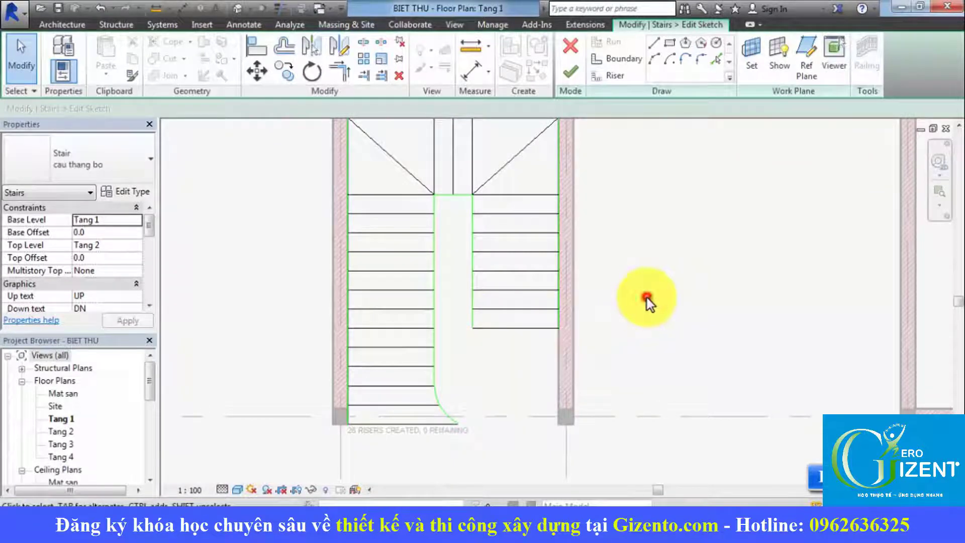
double_click(64, 431)
scroll(527, 365, up, 2)
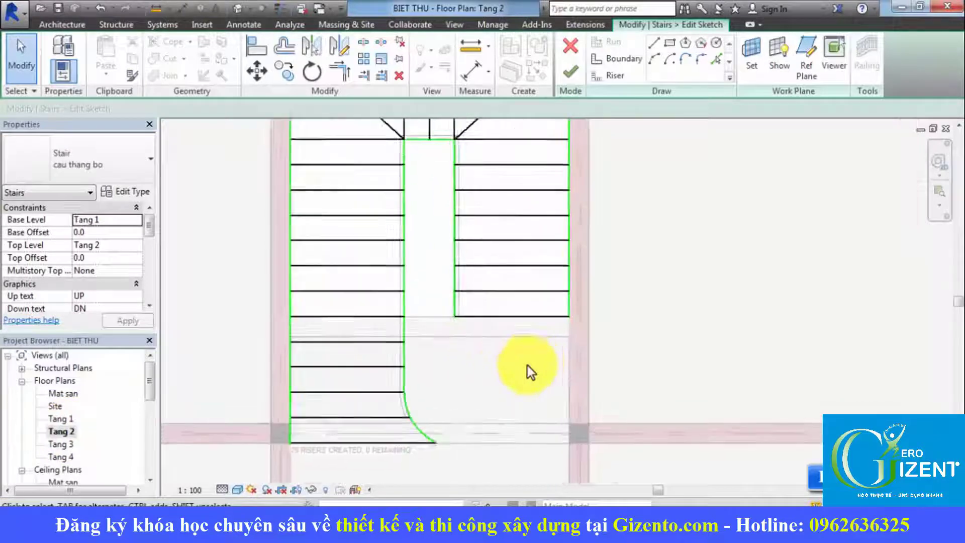
scroll(442, 334, up, 1)
scroll(402, 326, down, 1)
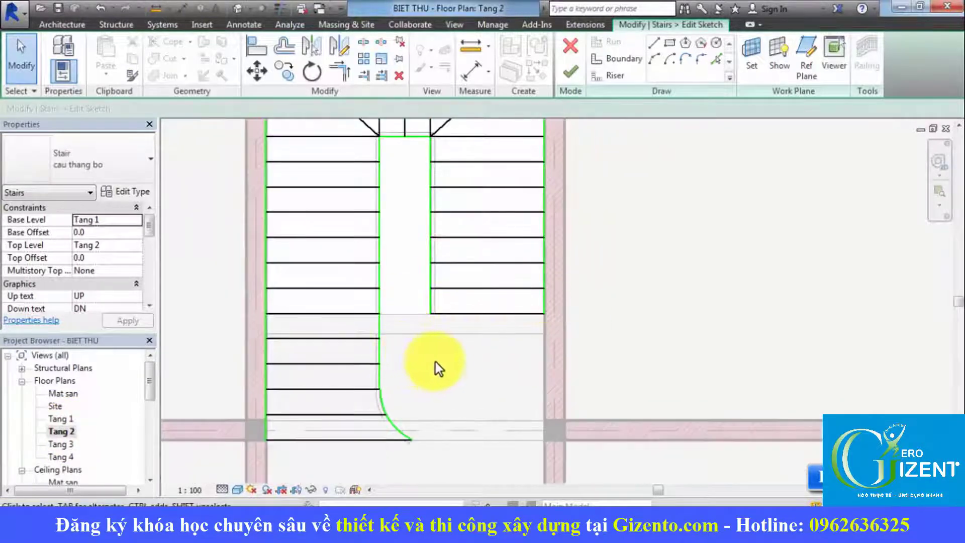
scroll(442, 352, down, 1)
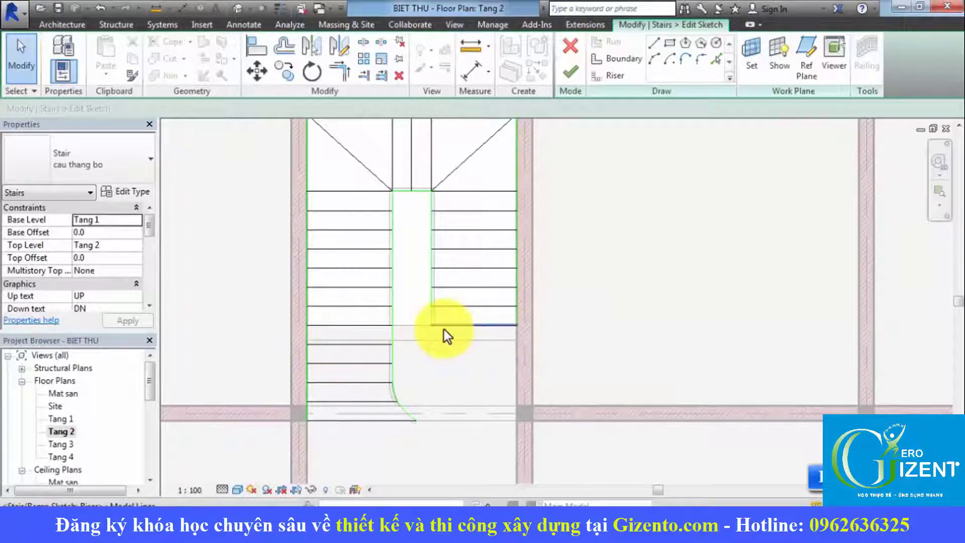
scroll(469, 330, up, 1)
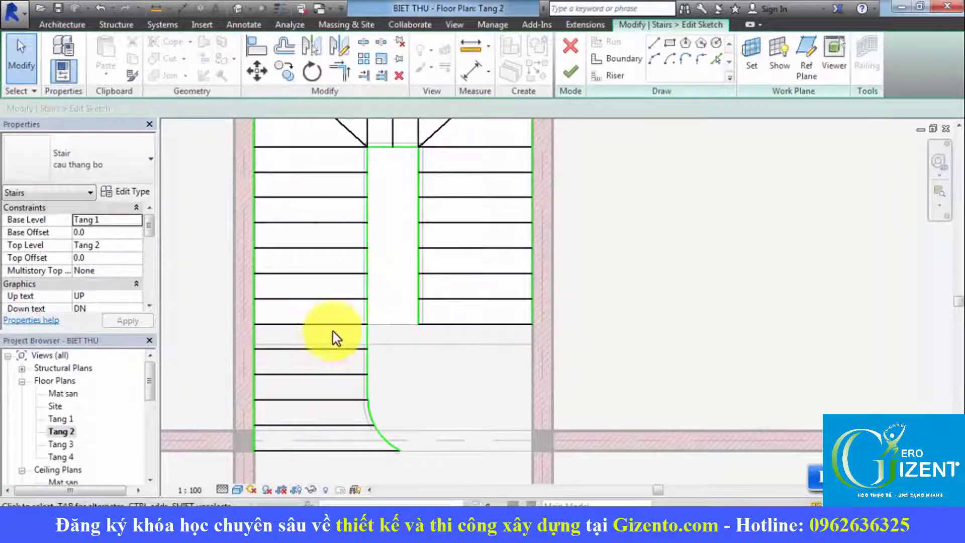
scroll(489, 330, up, 1)
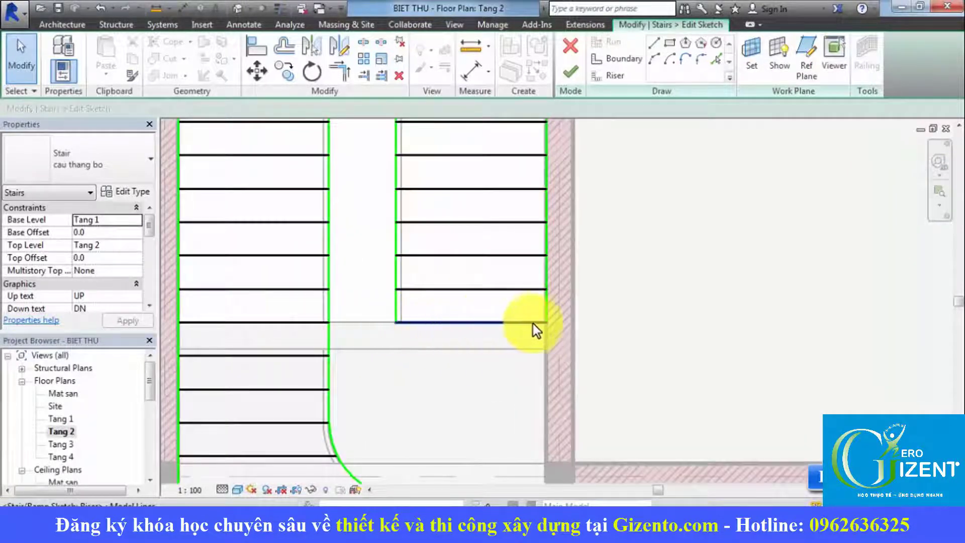
scroll(542, 324, down, 1)
scroll(541, 325, down, 1)
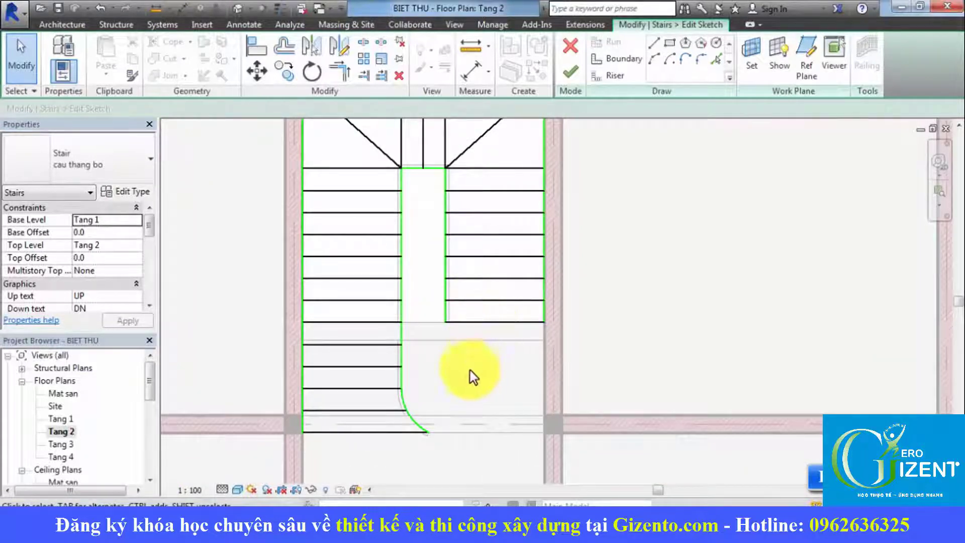
scroll(445, 353, down, 1)
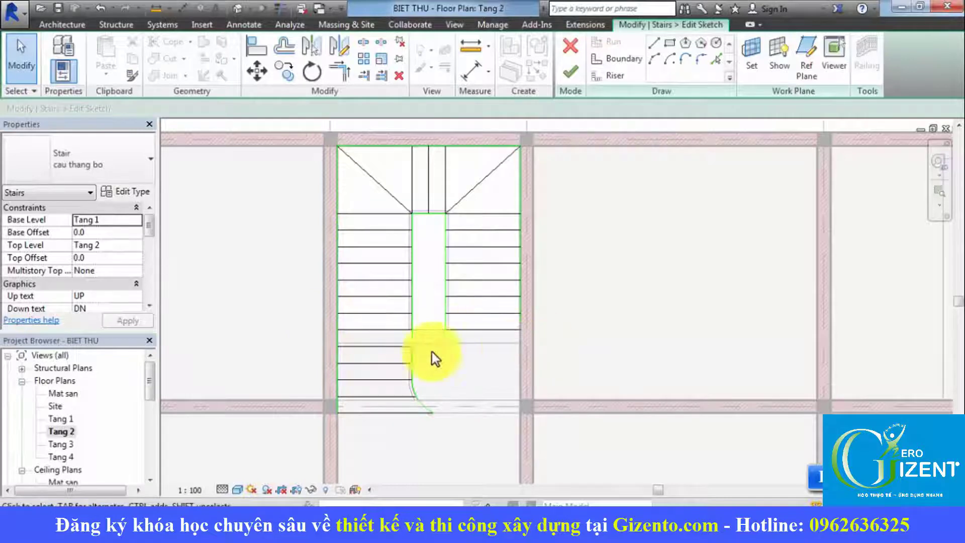
scroll(493, 349, up, 1)
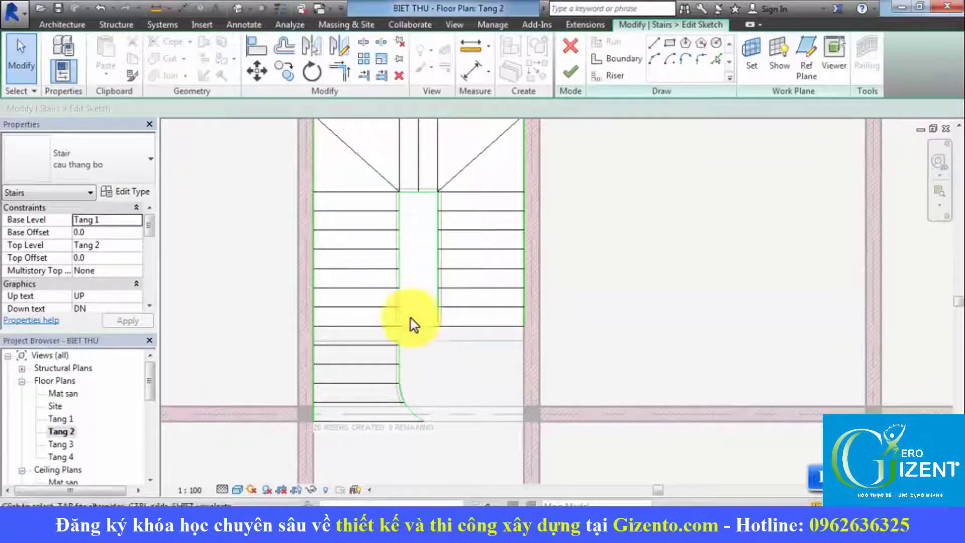
click(945, 128)
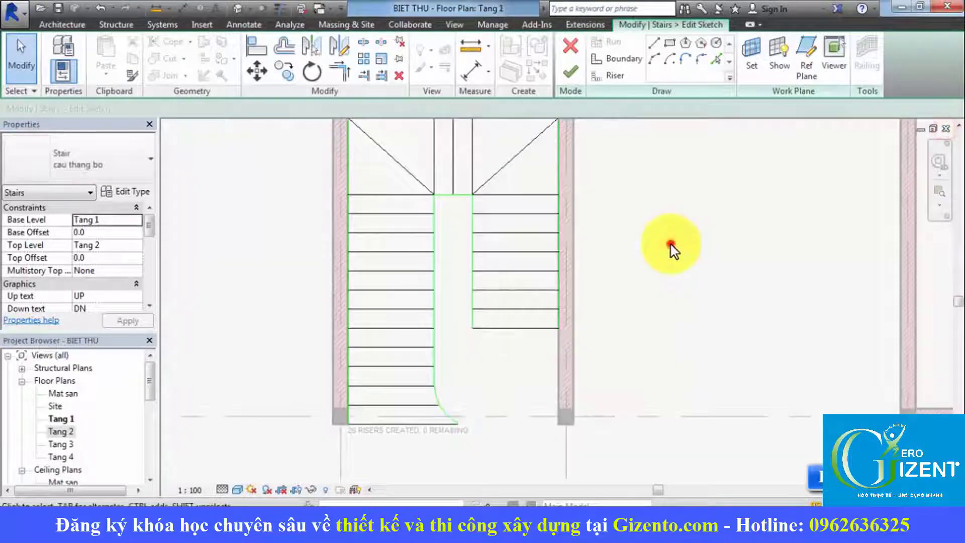
Finish the sketch to create the U-shaped stair, then select it (Tang 1 to Tang 2).
scroll(671, 252, down, 2)
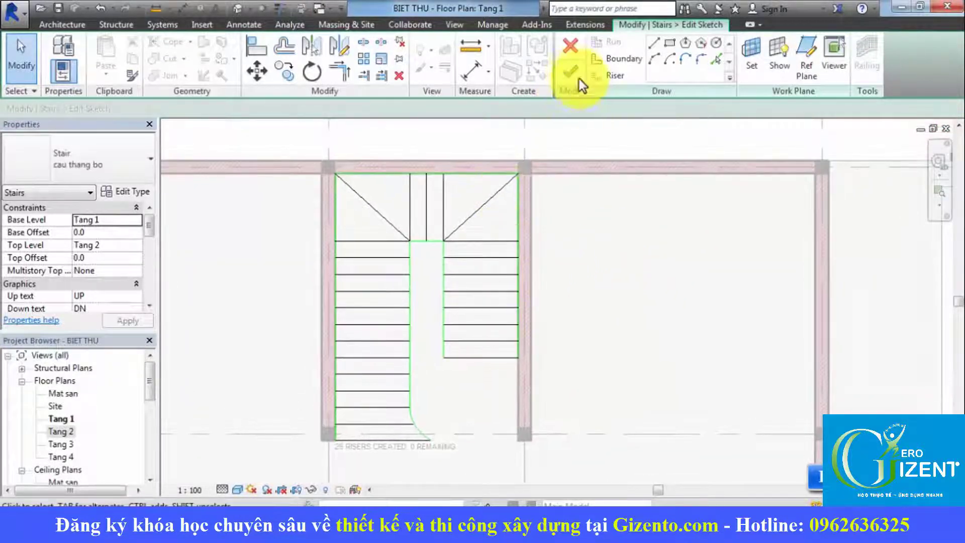
click(572, 75)
click(631, 263)
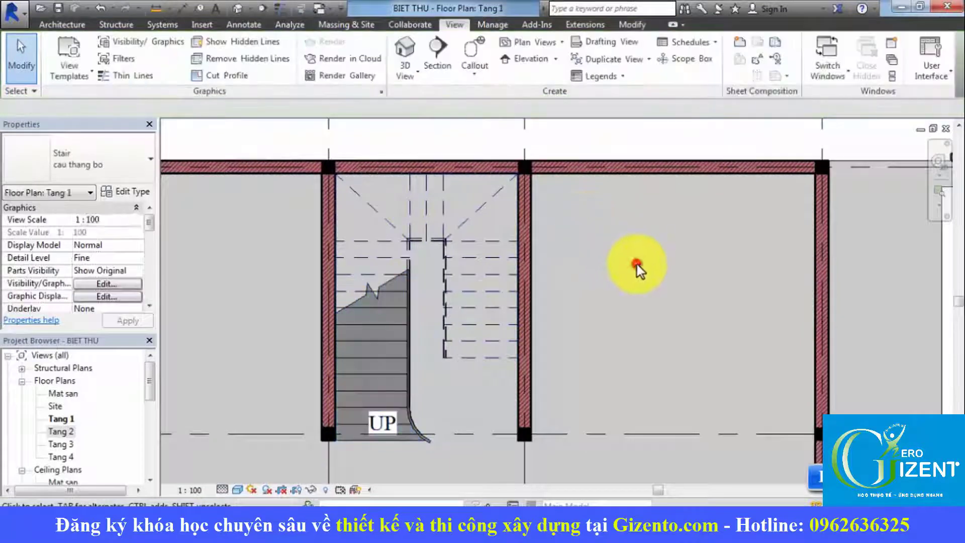
scroll(598, 286, down, 2)
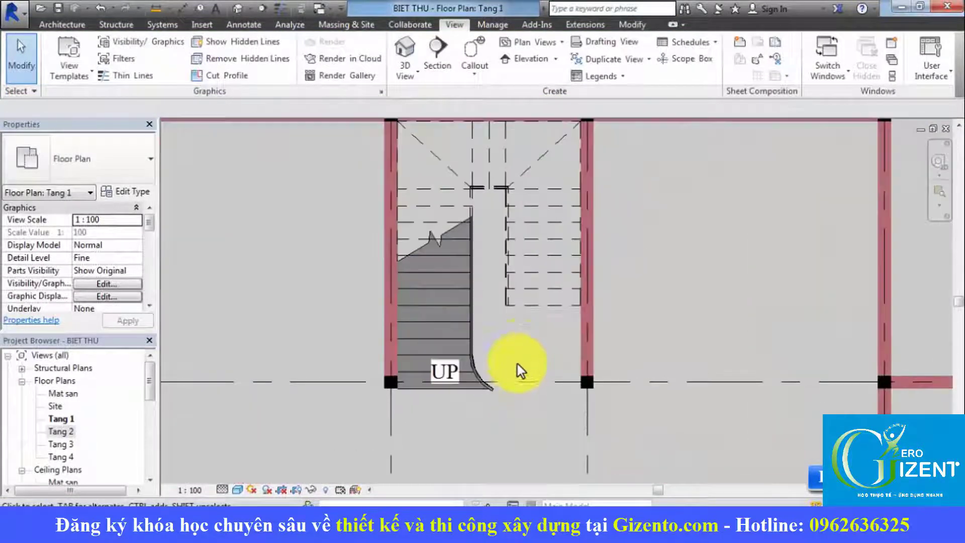
scroll(509, 372, up, 2)
middle_drag(528, 370, 524, 385)
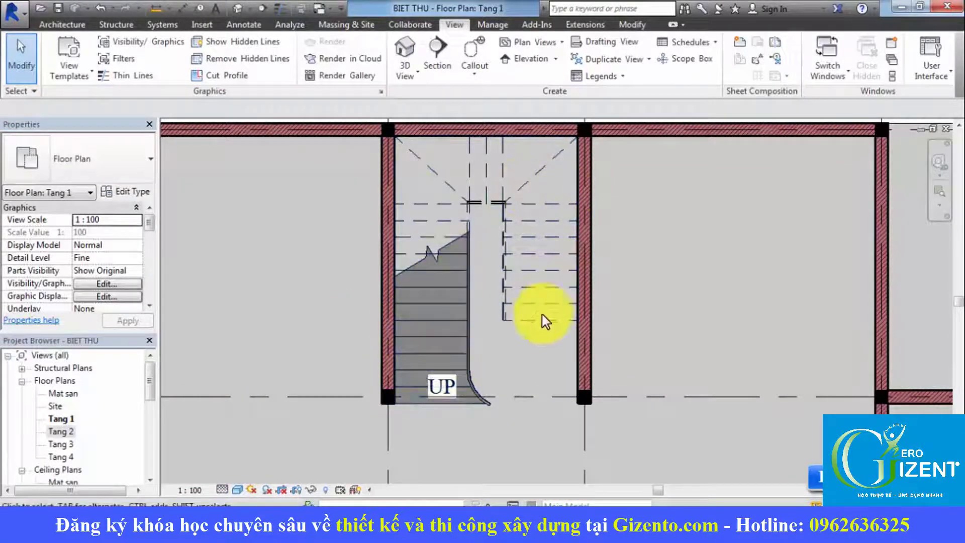
scroll(478, 406, up, 2)
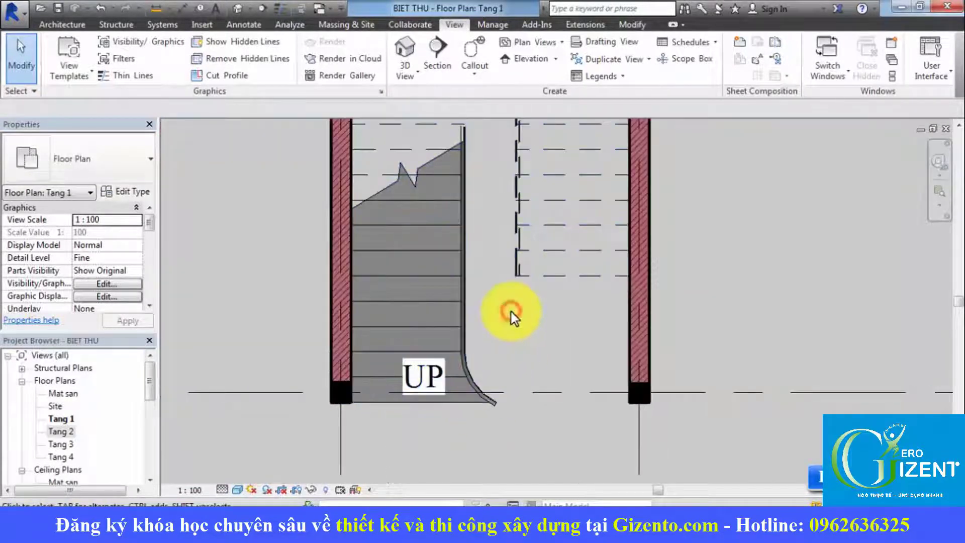
click(431, 334)
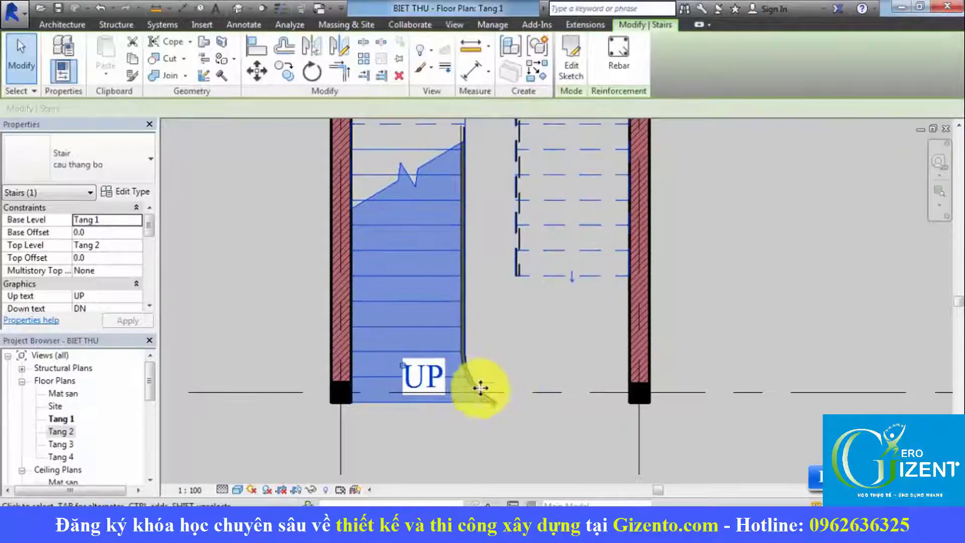
Edit the stair sketch, extend the bottom riser to the curved boundary, and finish.
click(571, 65)
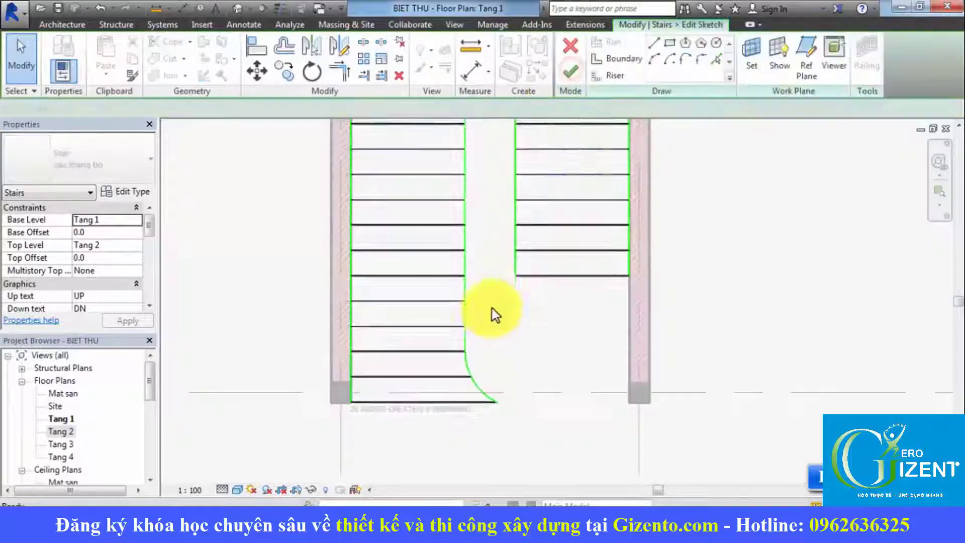
scroll(495, 371, up, 2)
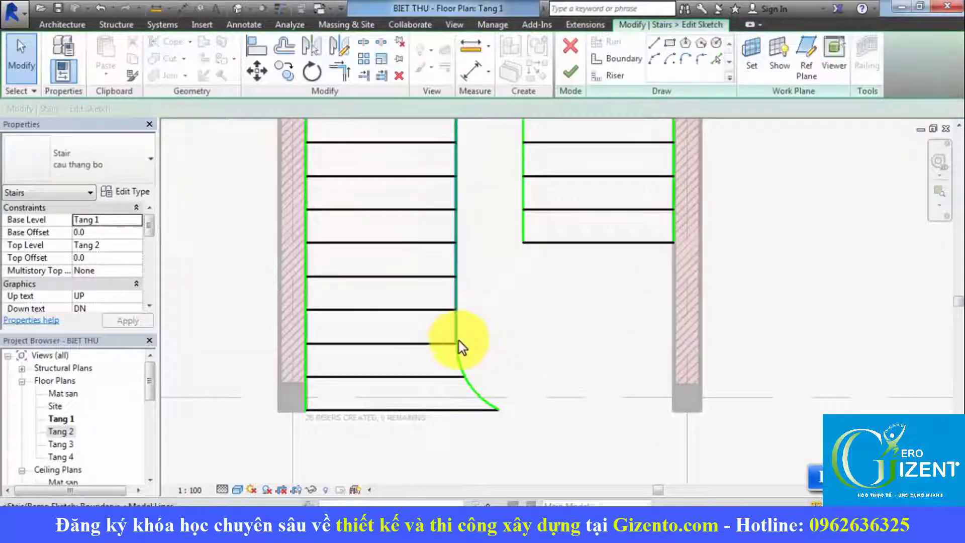
click(460, 367)
click(497, 328)
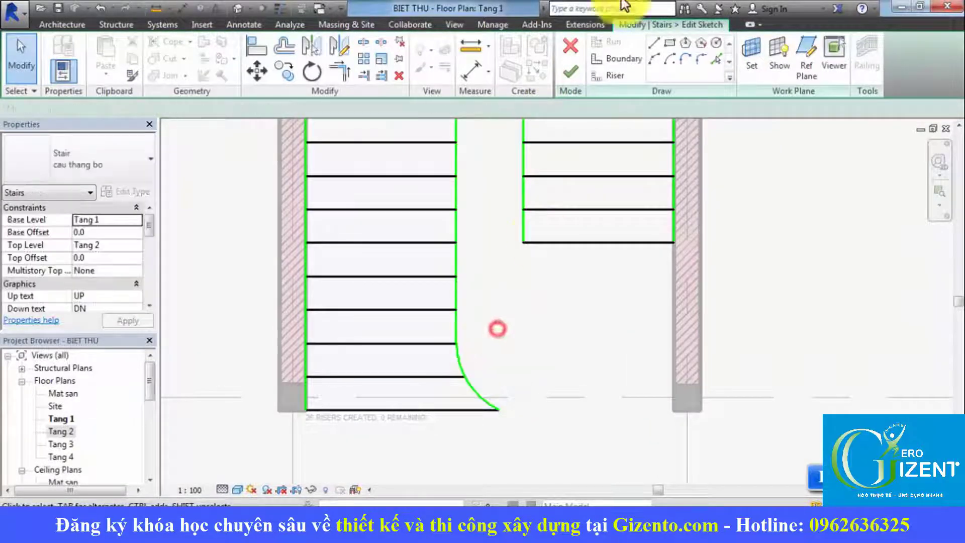
click(617, 65)
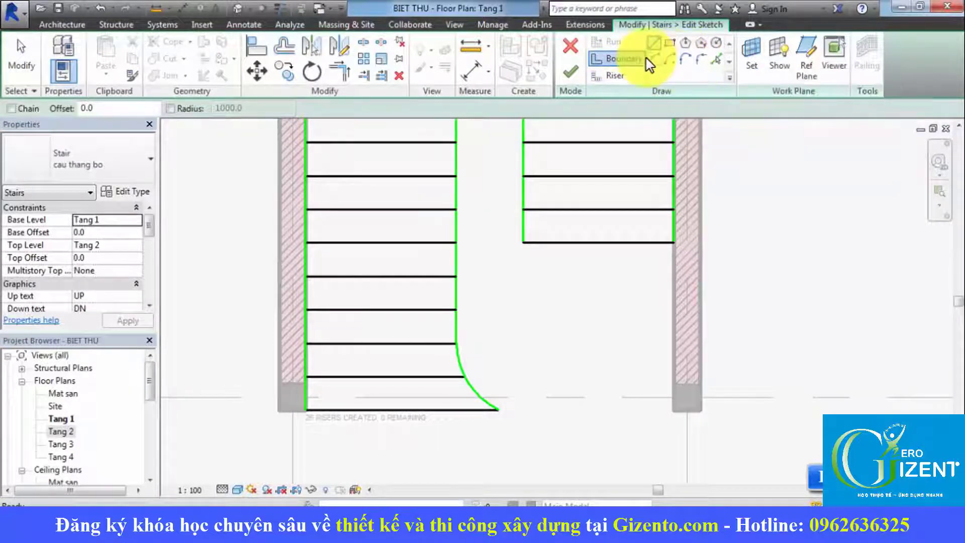
click(456, 352)
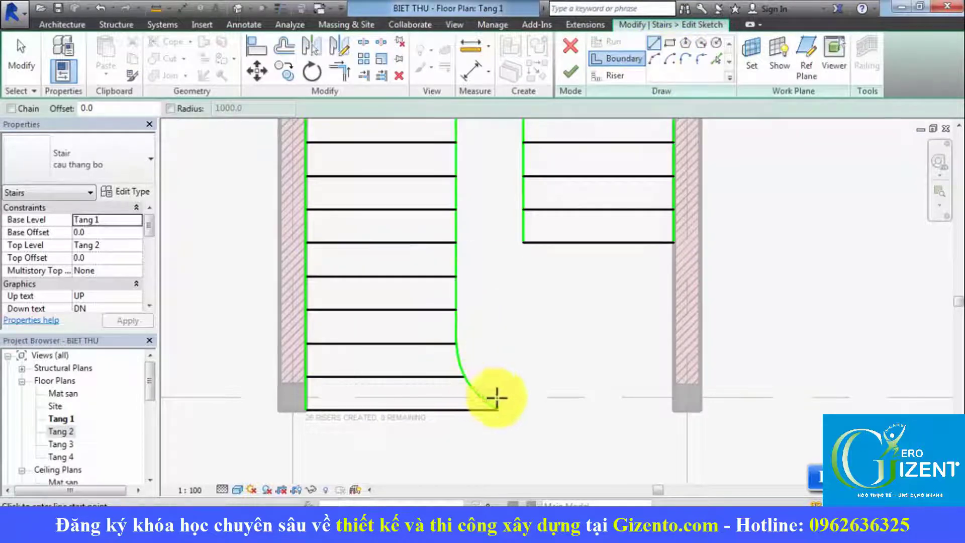
key(Escape)
key(Escape)
click(421, 378)
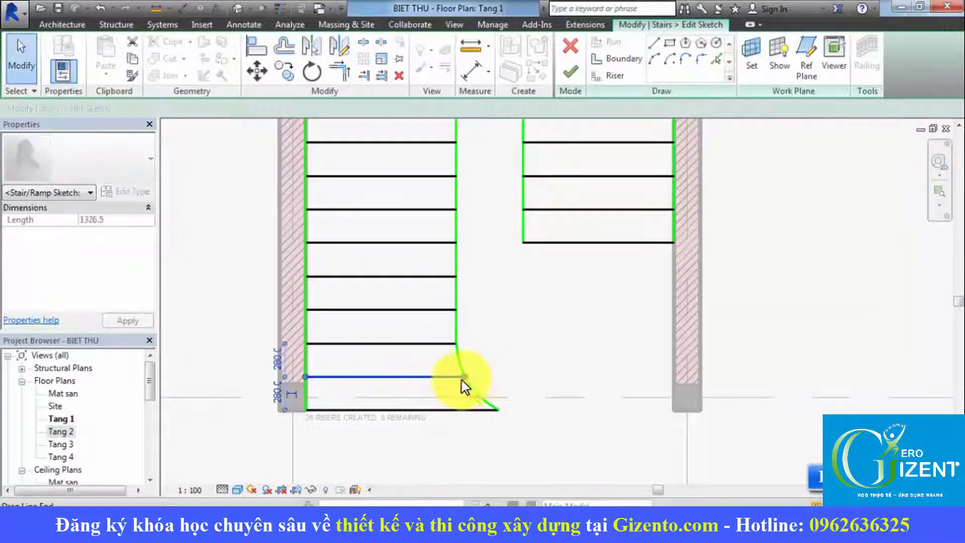
drag(457, 378, 466, 379)
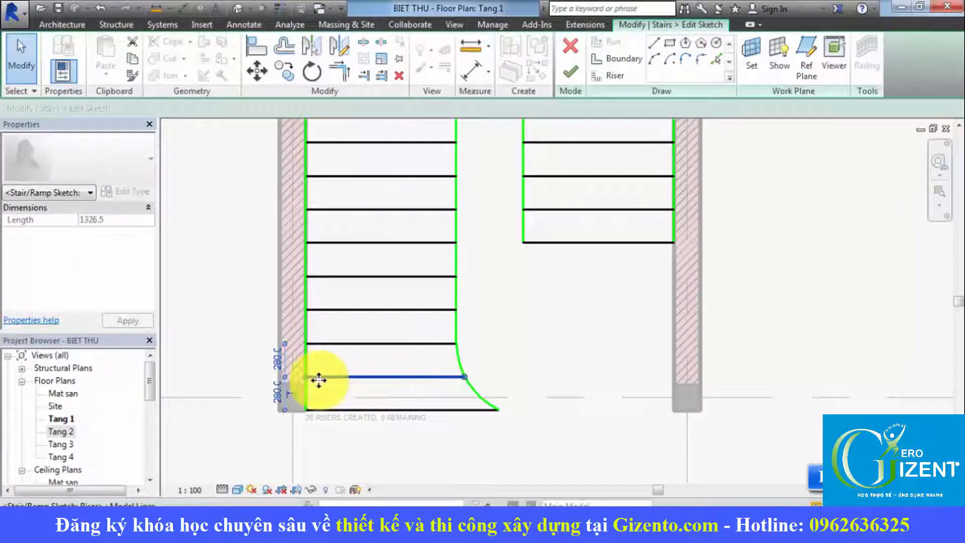
click(515, 359)
click(563, 94)
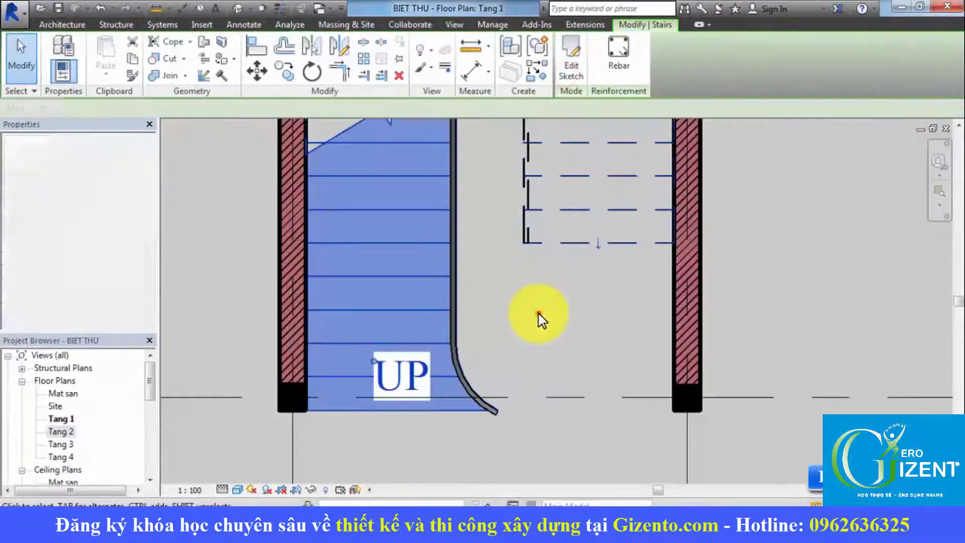
Check the regenerated stair by selecting it, shift the plan left, and deselect.
click(539, 314)
scroll(539, 314, down, 4)
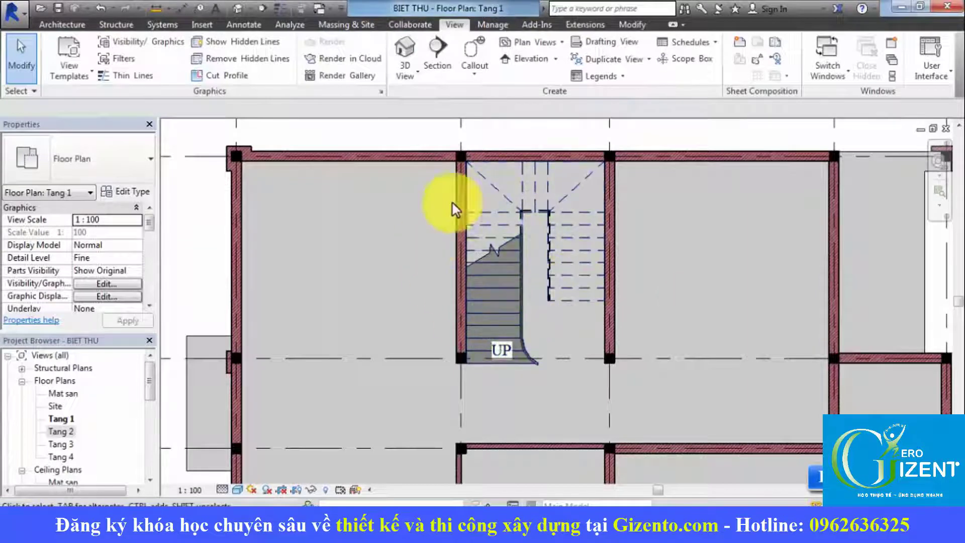
click(584, 263)
middle_drag(523, 286, 475, 288)
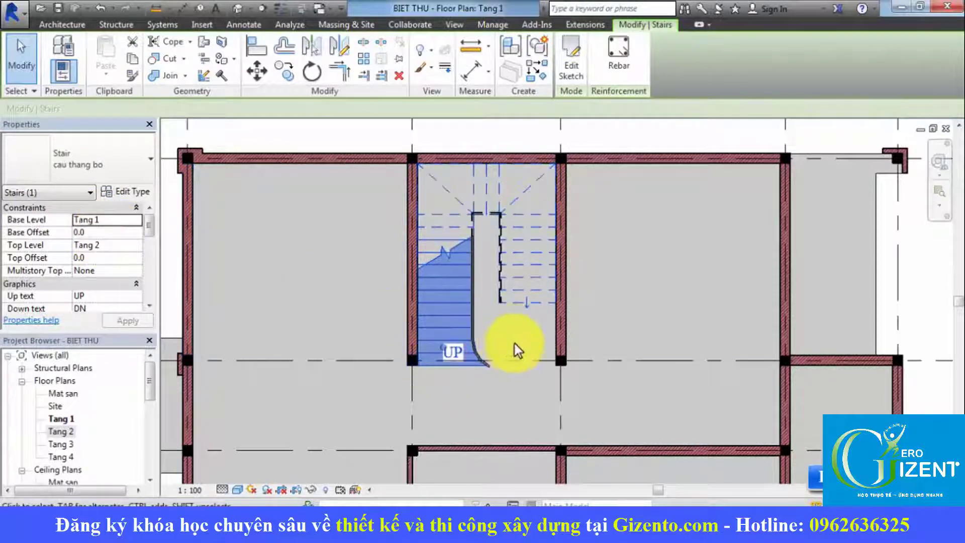
click(649, 294)
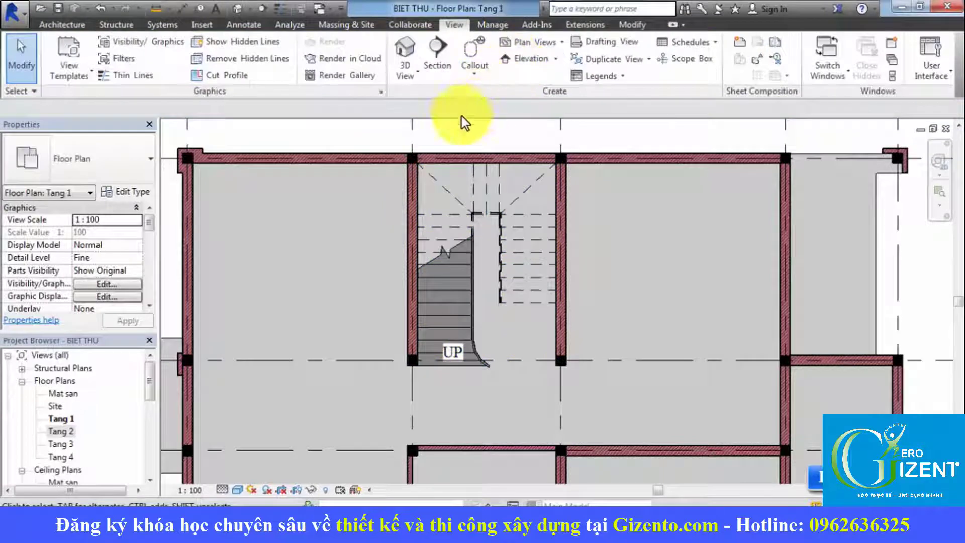
Draw a Detail-type section line through the stair from top to bottom.
click(435, 69)
click(110, 161)
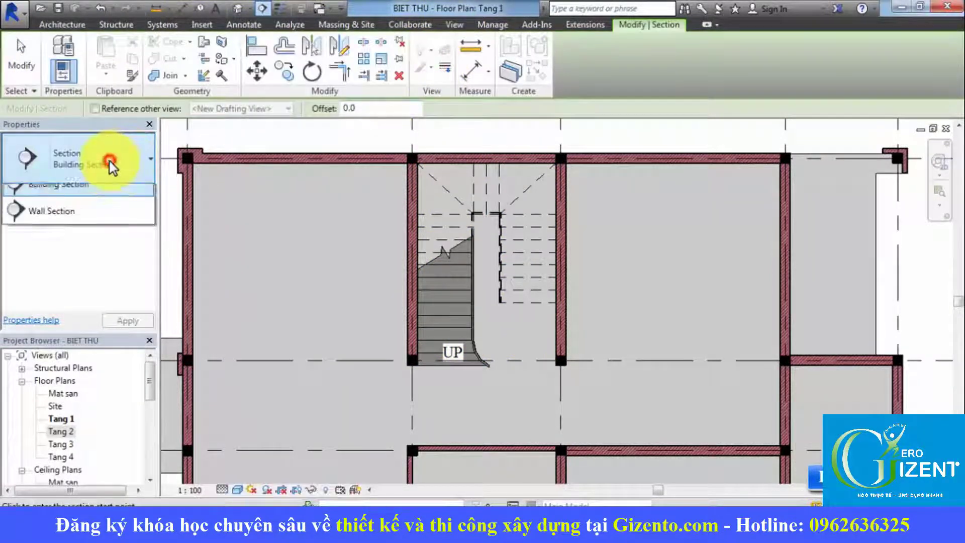
click(51, 213)
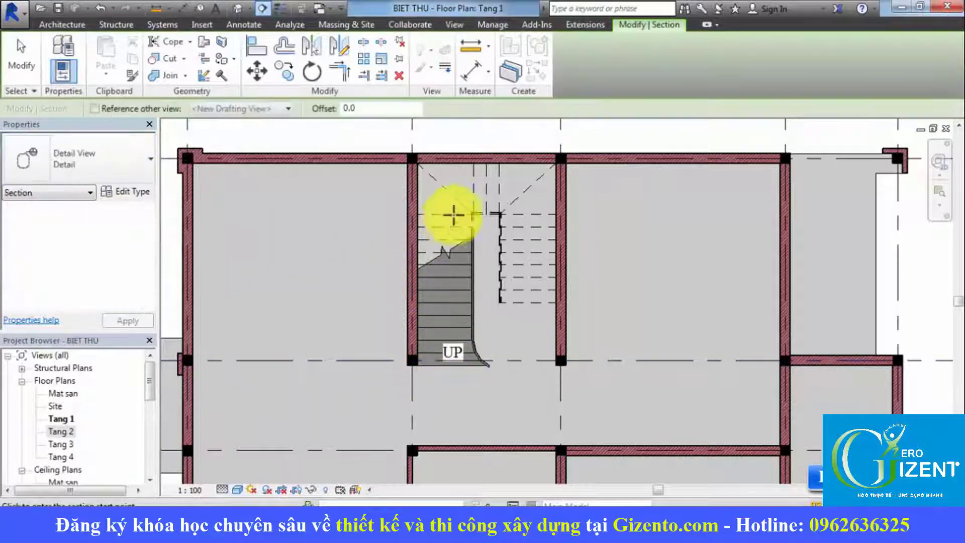
click(442, 134)
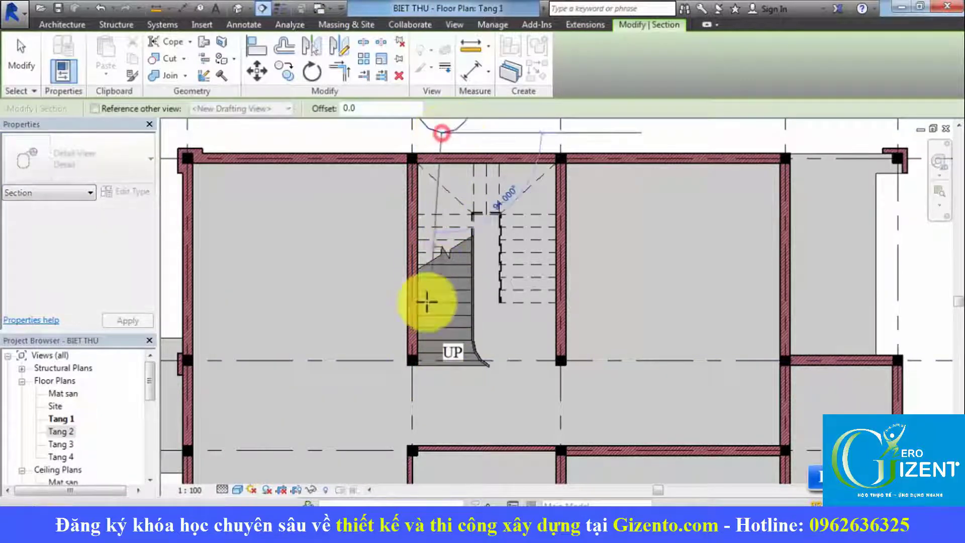
click(444, 385)
key(Escape)
scroll(563, 352, down, 2)
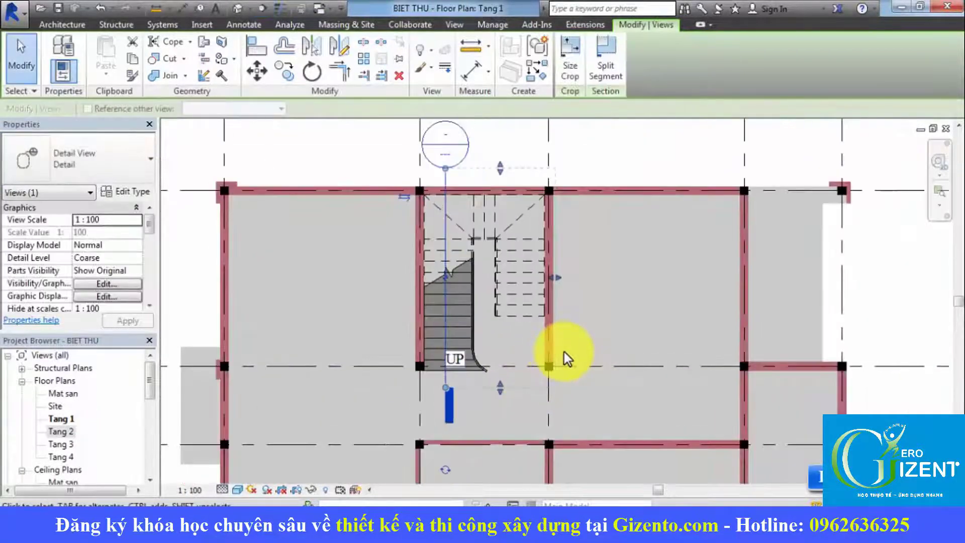
click(564, 351)
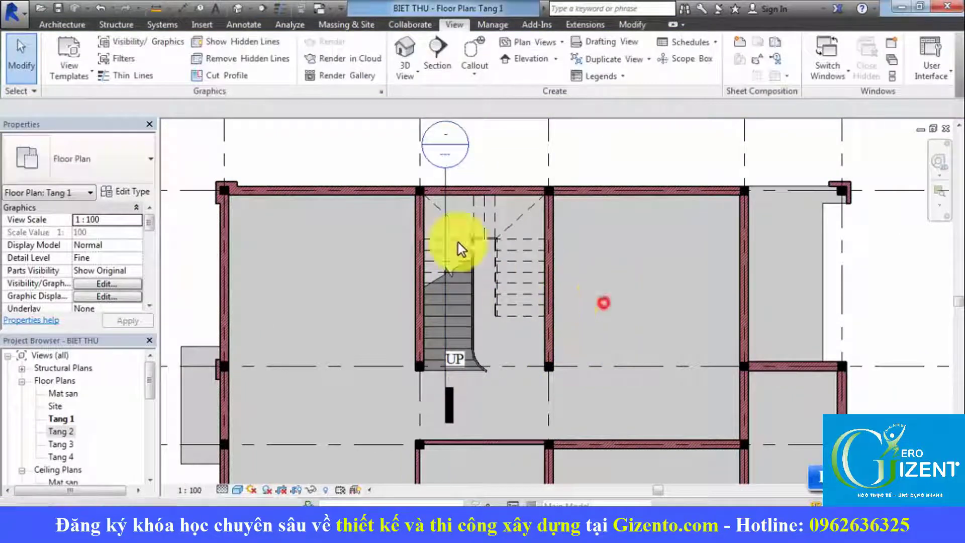
Open the Detail 0 section view and raise its crop top to include Tang 2.
double_click(445, 144)
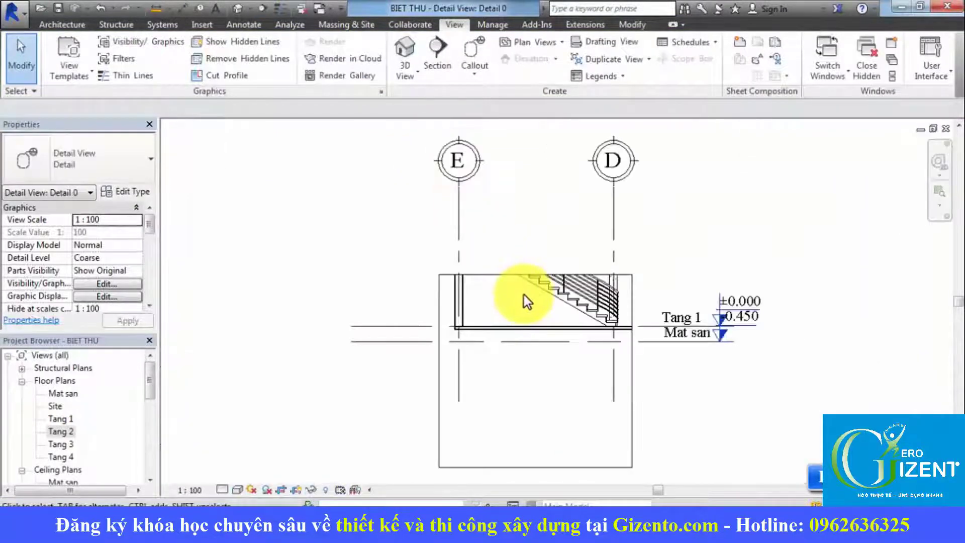
click(502, 276)
scroll(524, 272, down, 1)
drag(529, 274, 565, 179)
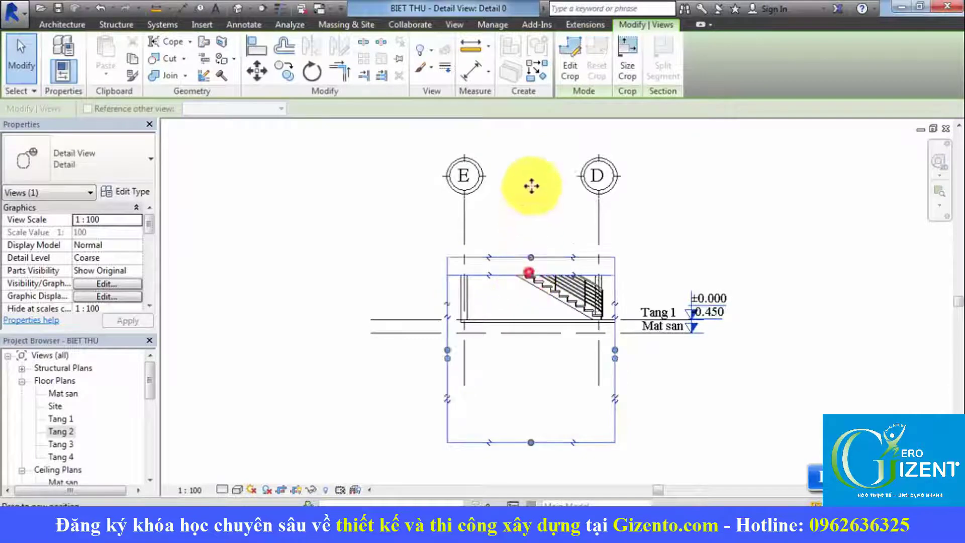
scroll(608, 286, up, 1)
scroll(556, 319, up, 1)
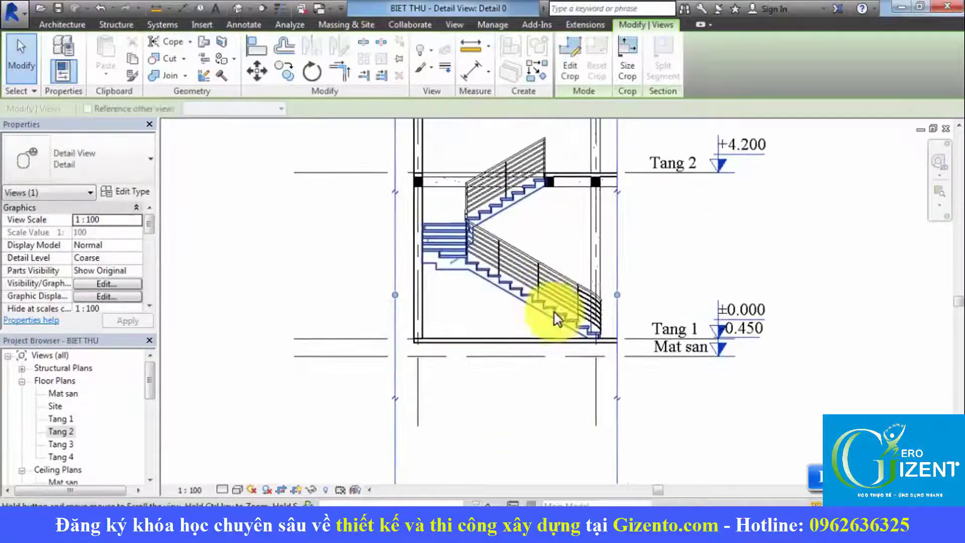
scroll(555, 319, up, 1)
Set the section view's visual style to Shaded and zoom in on the stair.
click(238, 487)
click(252, 431)
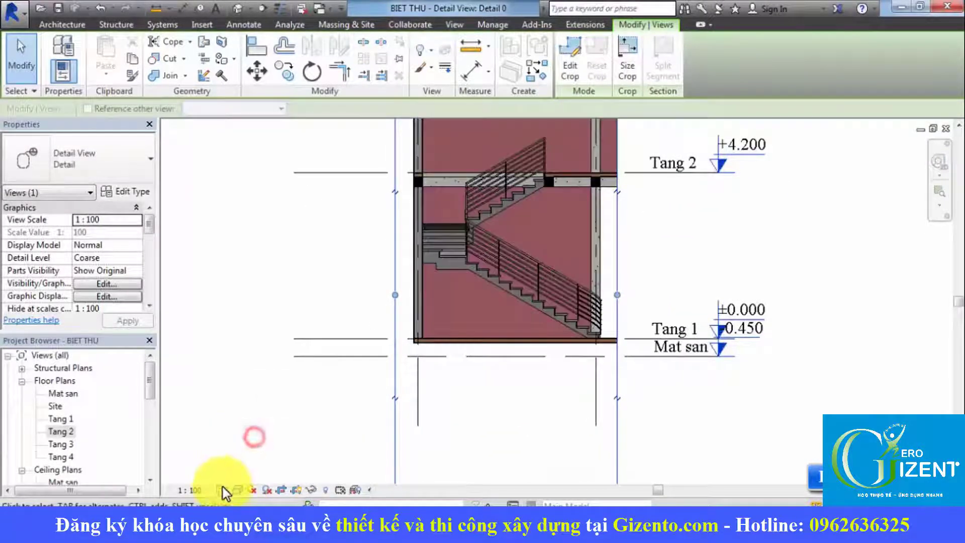
click(487, 400)
scroll(578, 345, up, 2)
scroll(599, 361, up, 1)
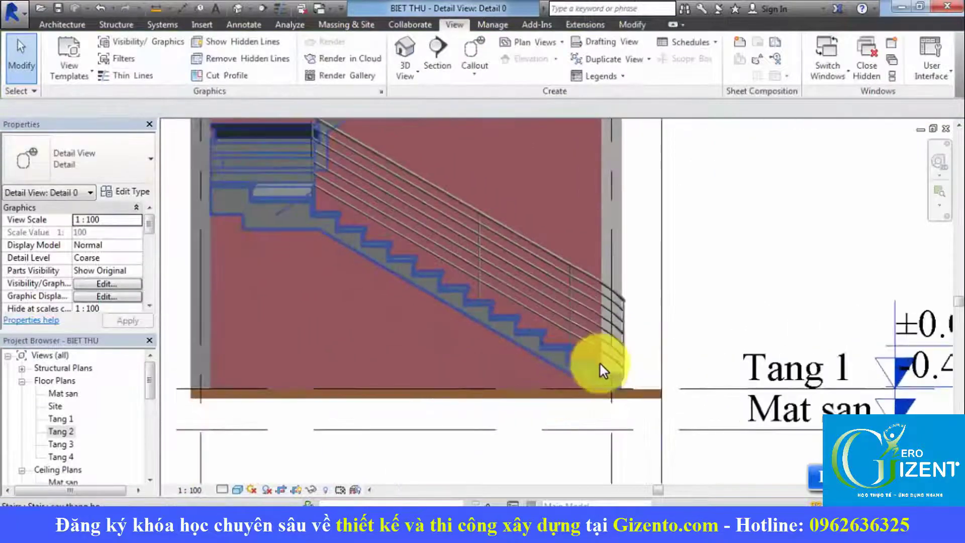
scroll(599, 361, up, 1)
scroll(524, 392, up, 1)
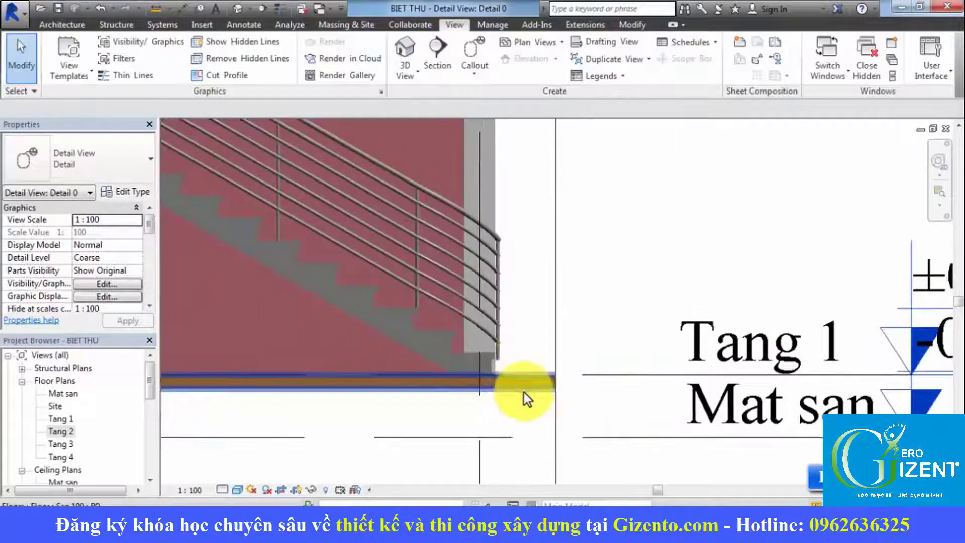
click(437, 333)
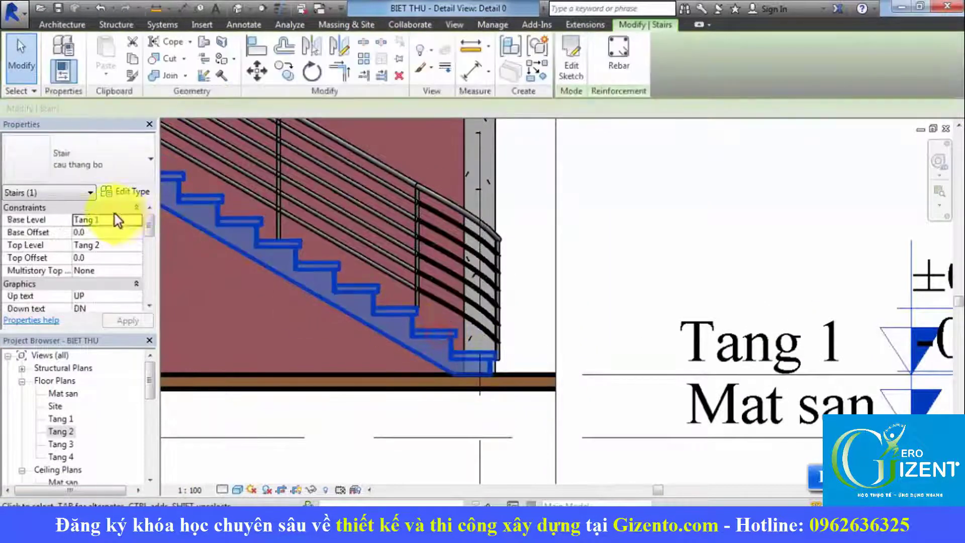
click(104, 234)
text(500)
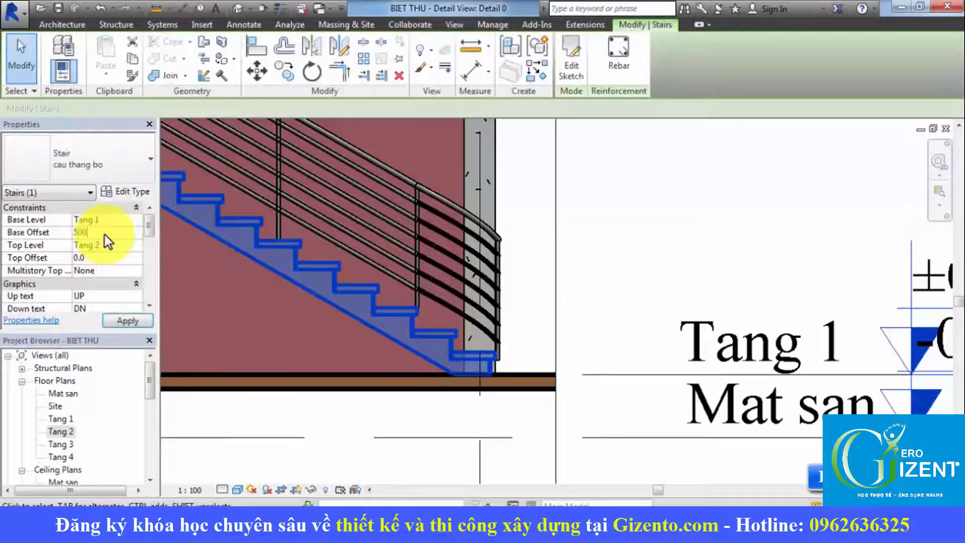
click(110, 320)
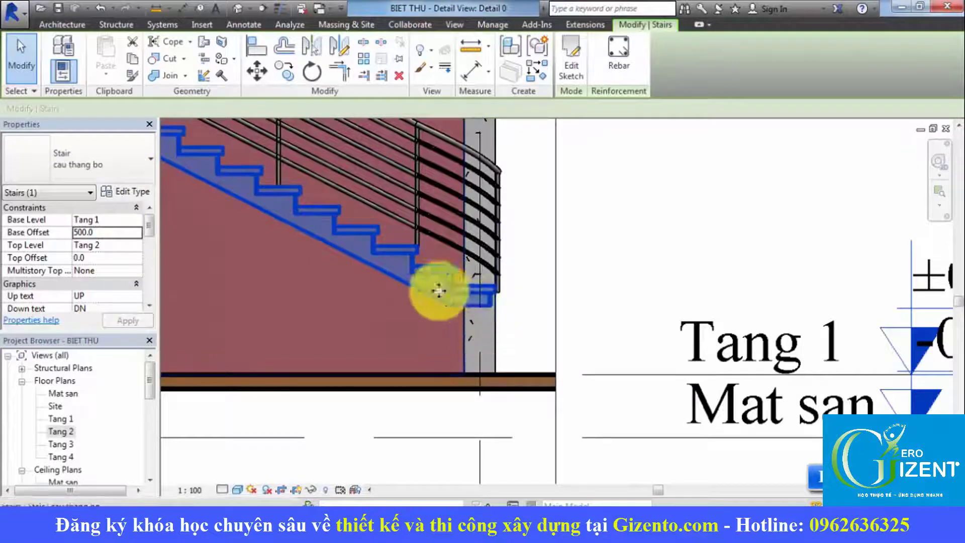
drag(439, 290, 488, 307)
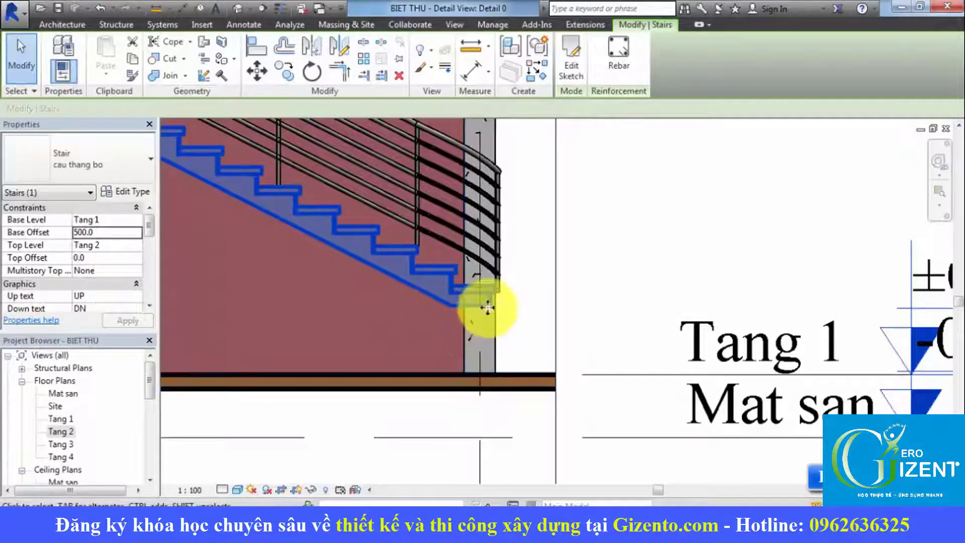
click(119, 230)
text(0)
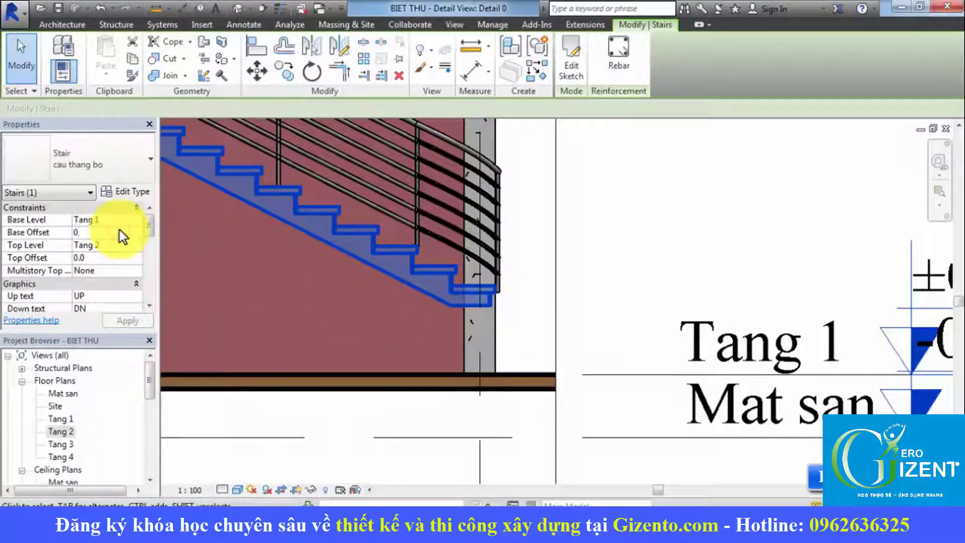
click(128, 319)
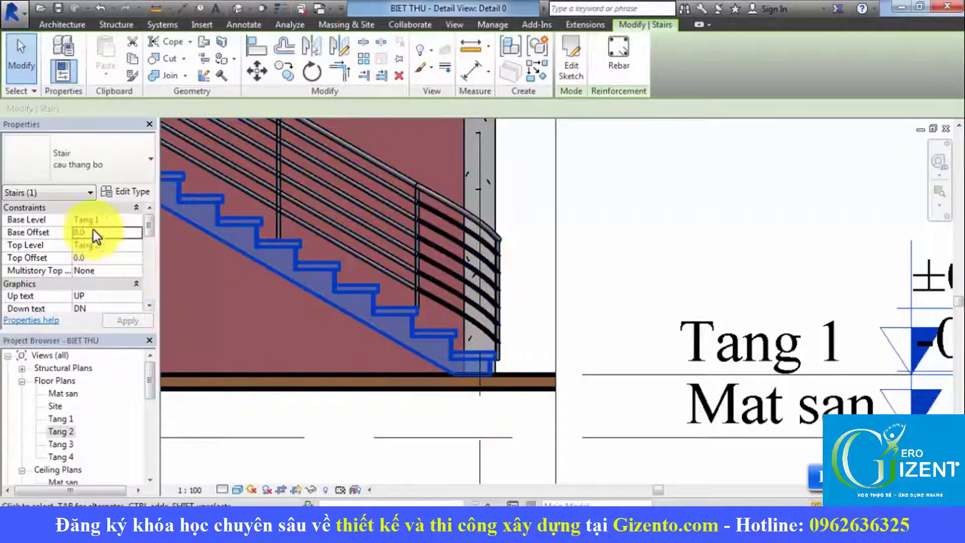
scroll(565, 268, down, 2)
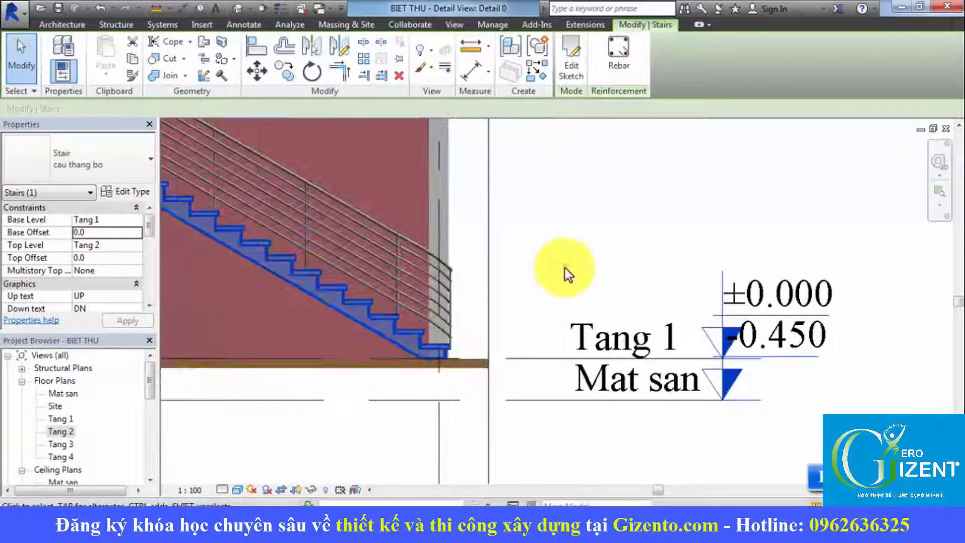
click(565, 267)
middle_drag(556, 254, 537, 309)
scroll(346, 231, up, 2)
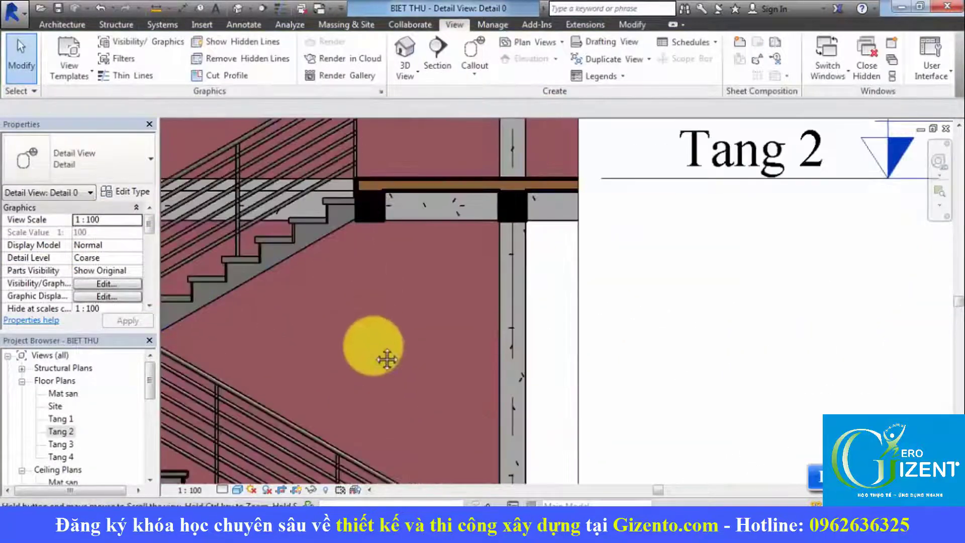
scroll(344, 238, up, 1)
scroll(378, 218, up, 1)
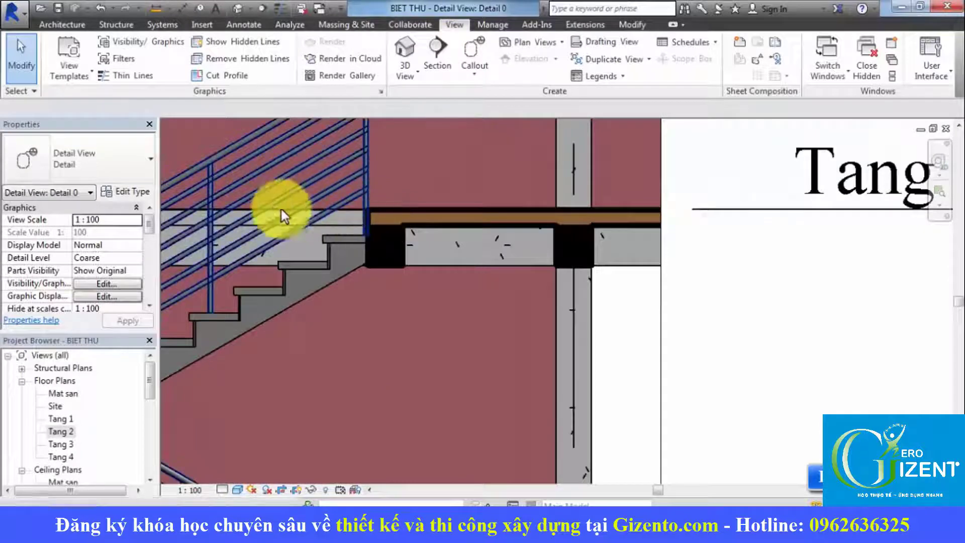
click(292, 305)
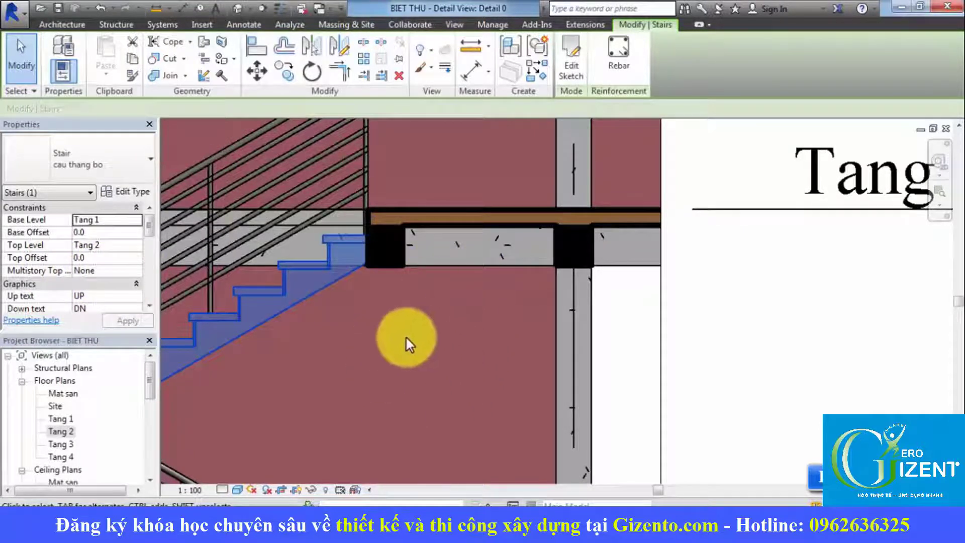
click(138, 272)
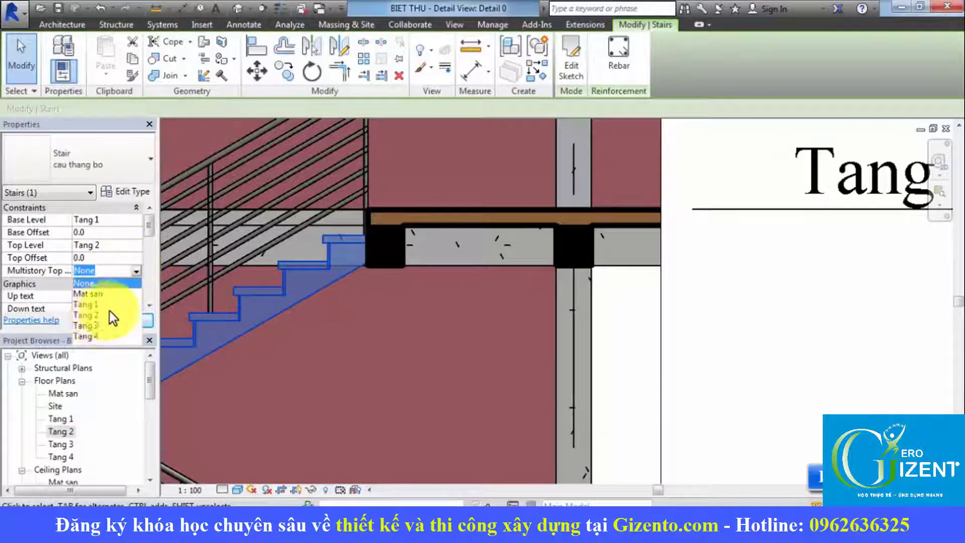
click(94, 325)
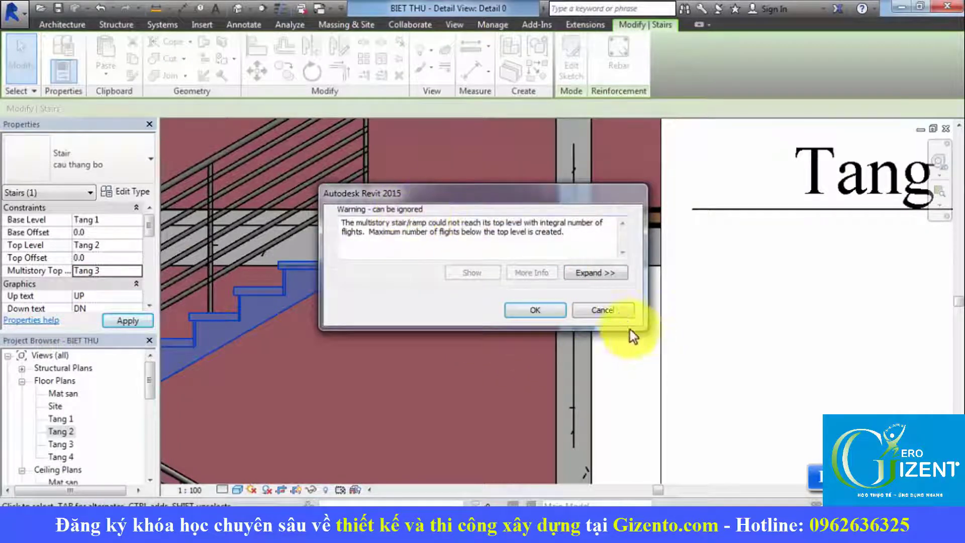
click(623, 312)
scroll(705, 316, down, 2)
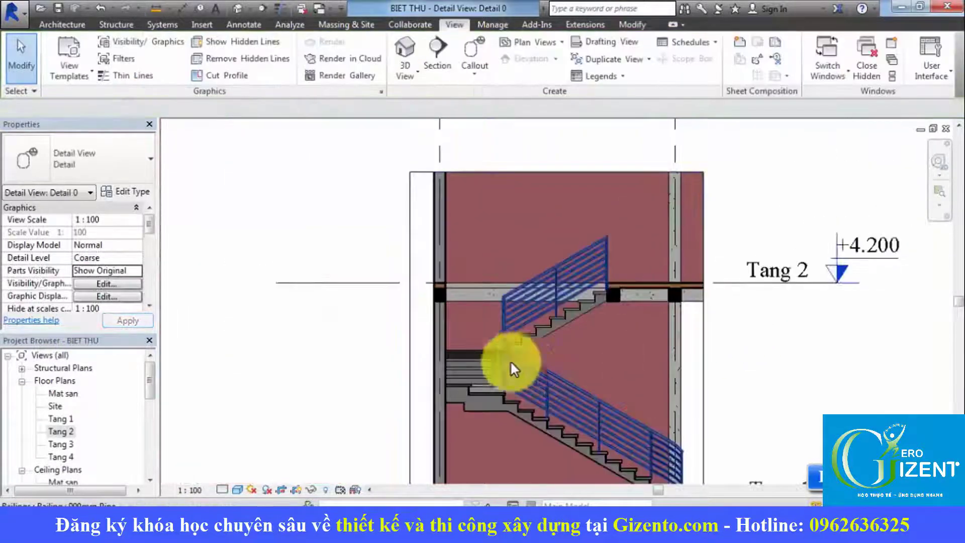
click(565, 322)
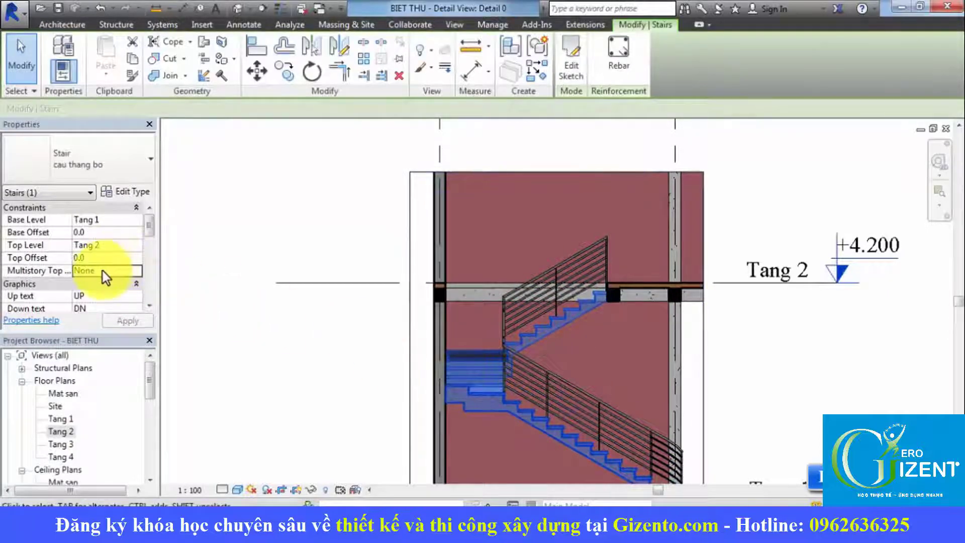
scroll(565, 290, down, 2)
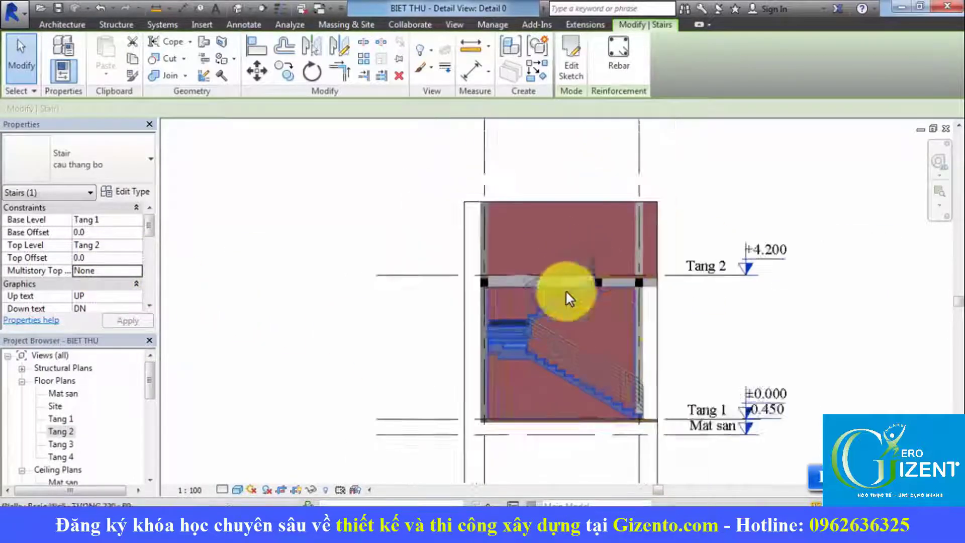
scroll(621, 287, down, 1)
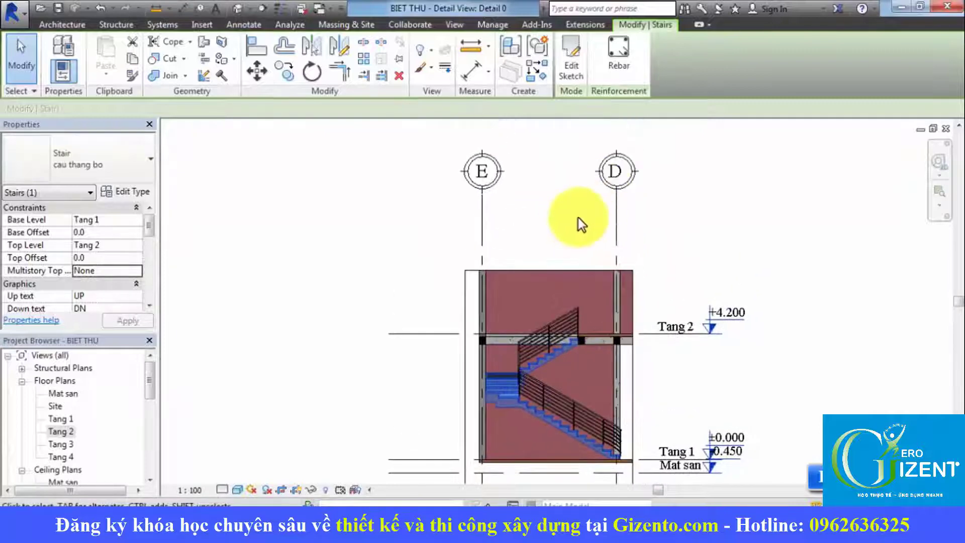
click(676, 238)
Raise the Detail 0 crop top above Tang 3 (+7.800) and zoom to frame the stair.
click(473, 276)
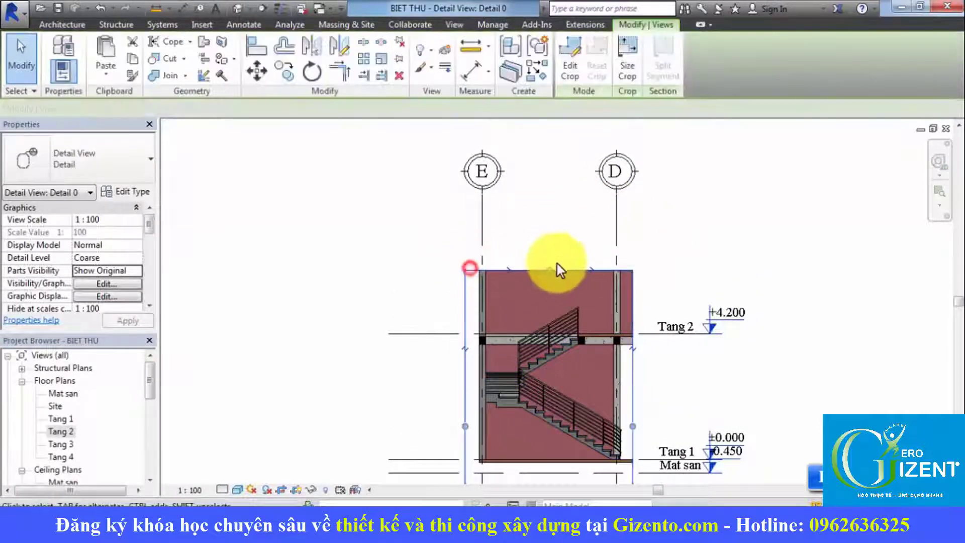
drag(556, 266, 563, 147)
scroll(638, 263, up, 2)
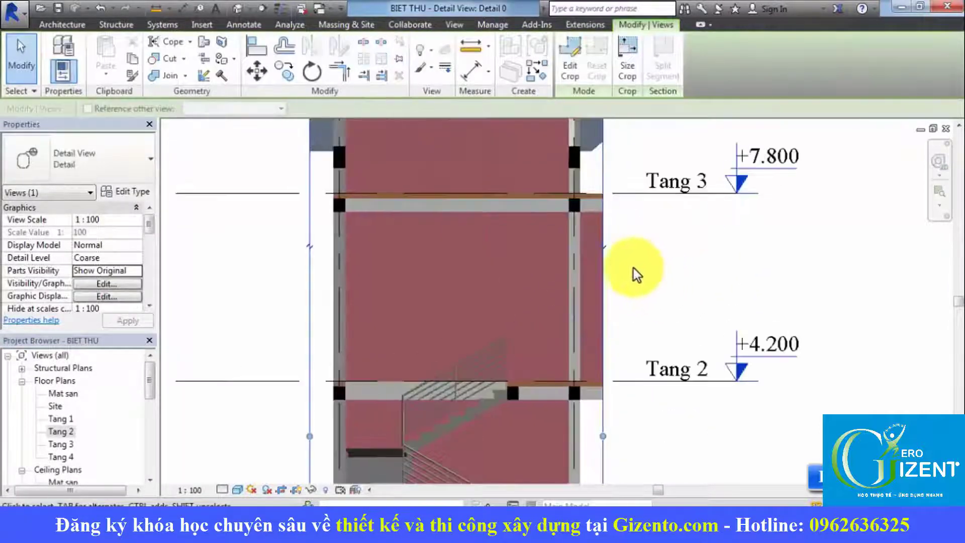
scroll(631, 236, down, 1)
scroll(627, 272, down, 1)
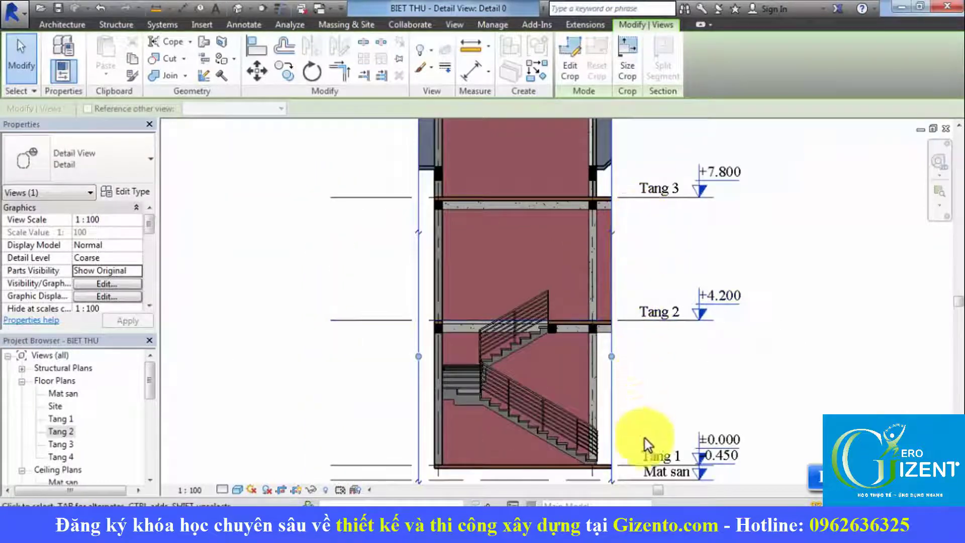
scroll(630, 424, down, 1)
scroll(626, 360, up, 1)
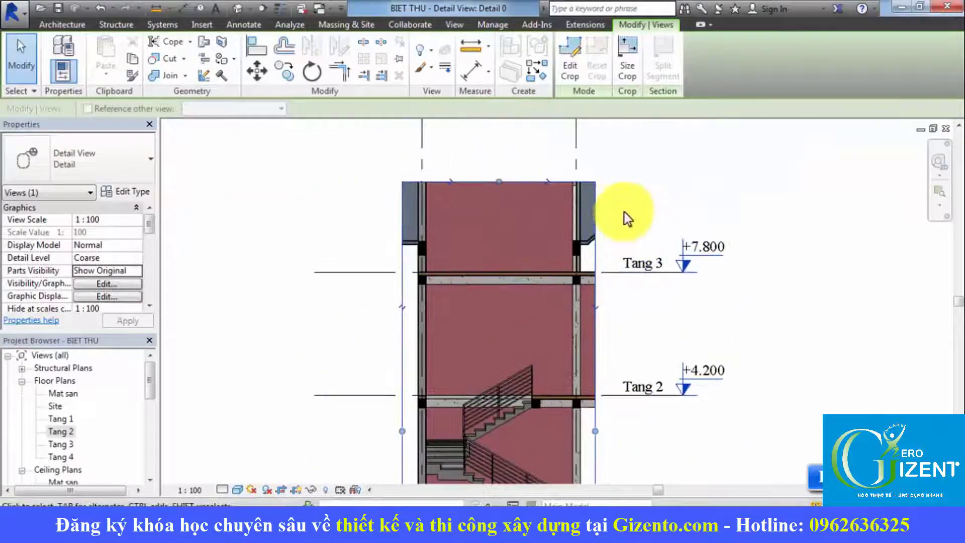
scroll(623, 213, down, 2)
scroll(563, 367, up, 1)
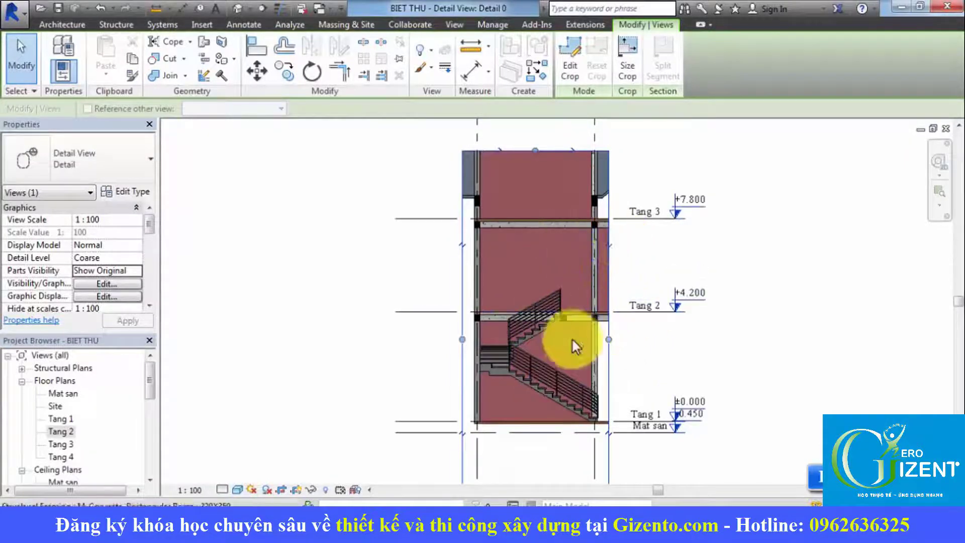
scroll(673, 362, up, 2)
key(d)
key(i)
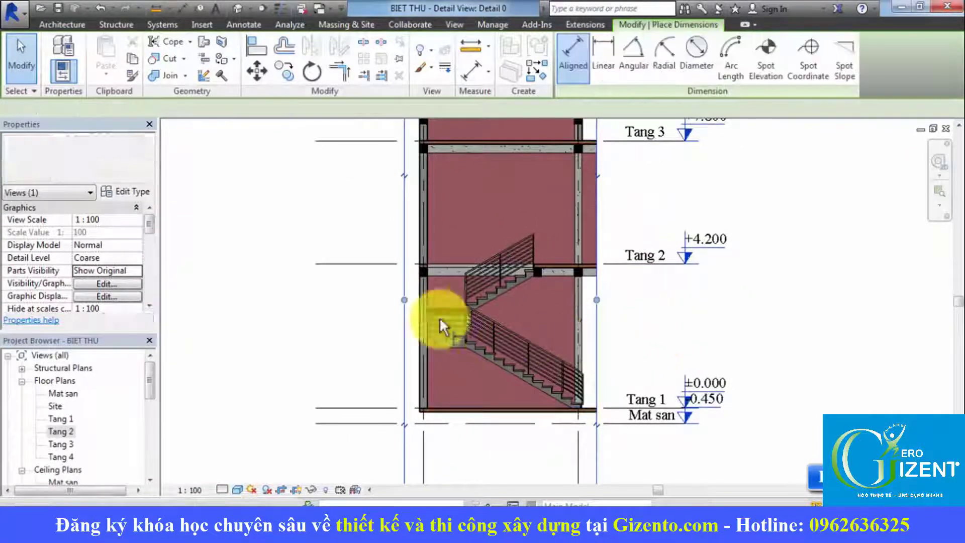
click(377, 263)
click(366, 405)
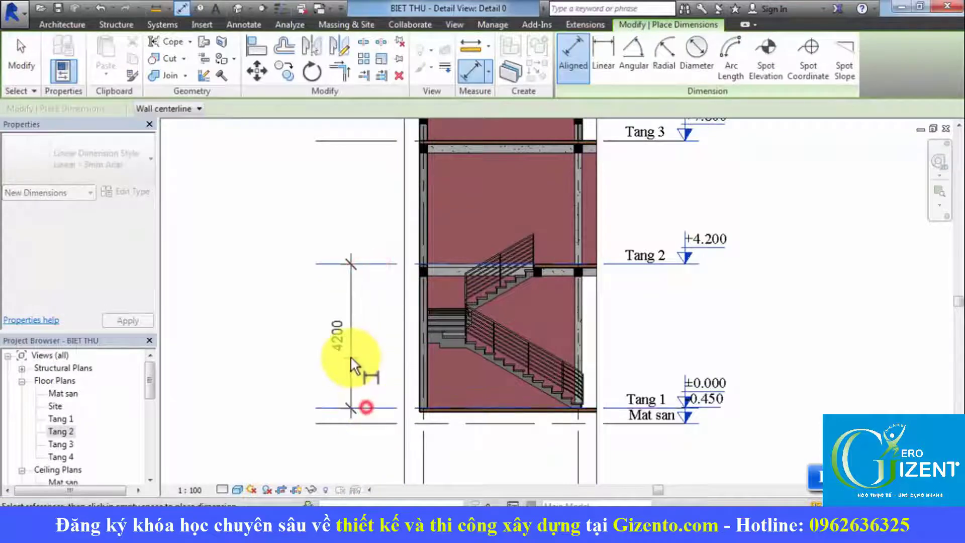
click(351, 356)
click(375, 263)
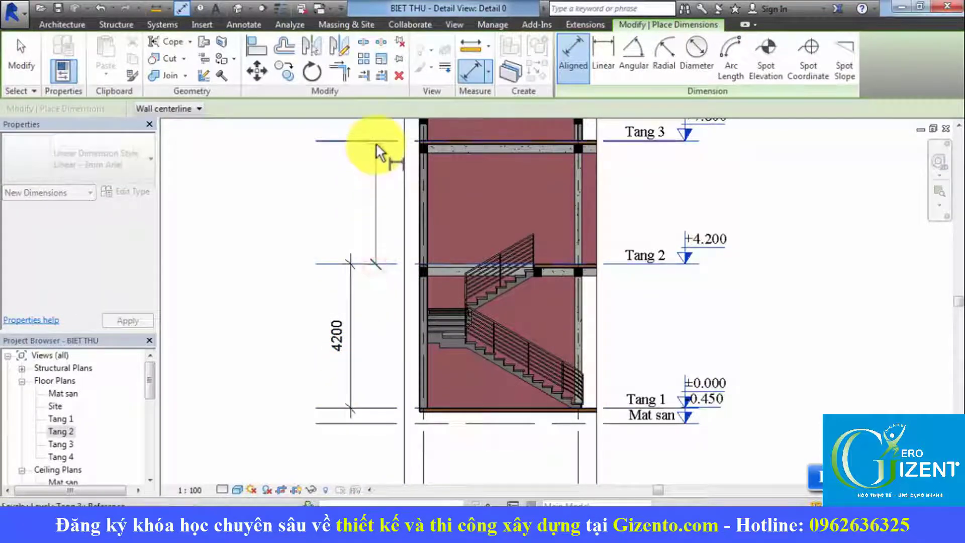
click(376, 144)
click(371, 246)
key(ctrl+z)
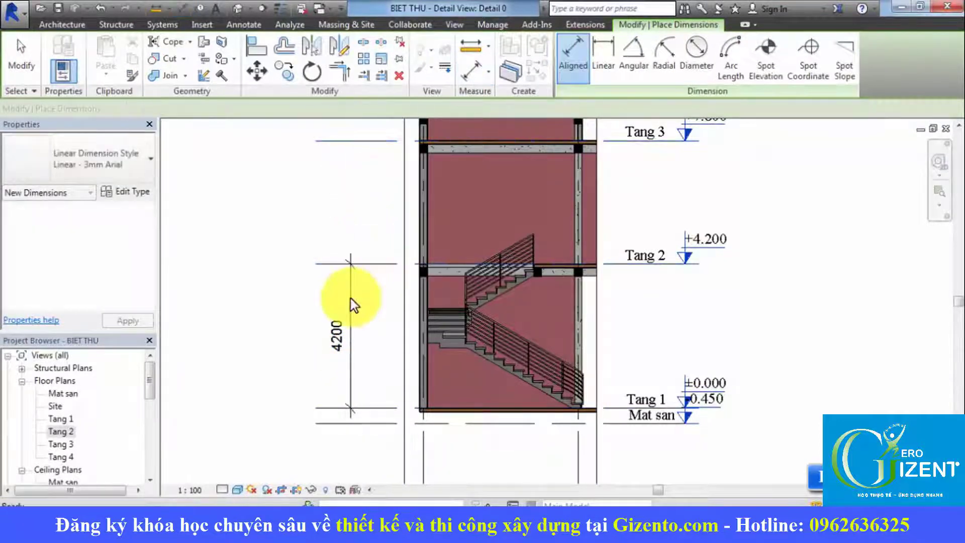
key(Escape)
click(350, 298)
key(Delete)
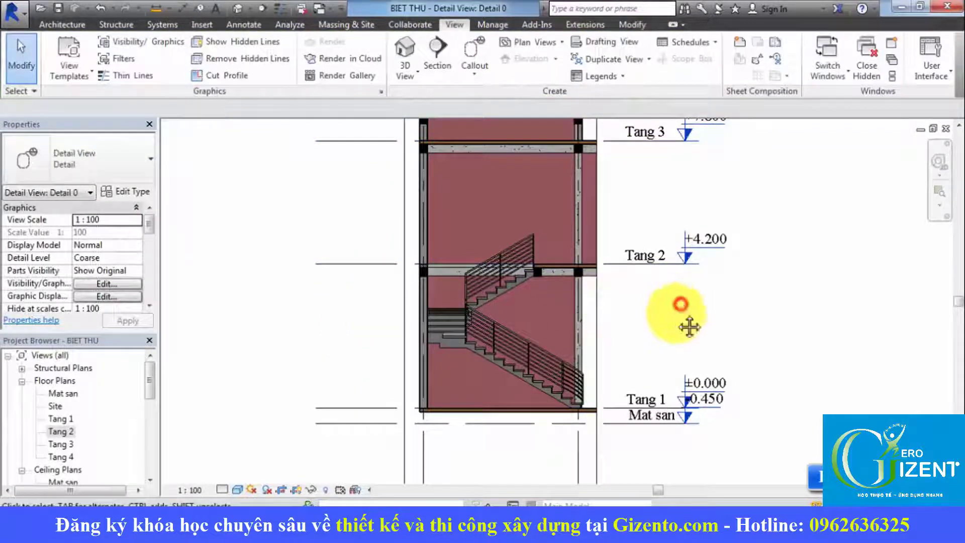
scroll(633, 343, down, 1)
scroll(646, 296, up, 2)
middle_drag(581, 291, 579, 331)
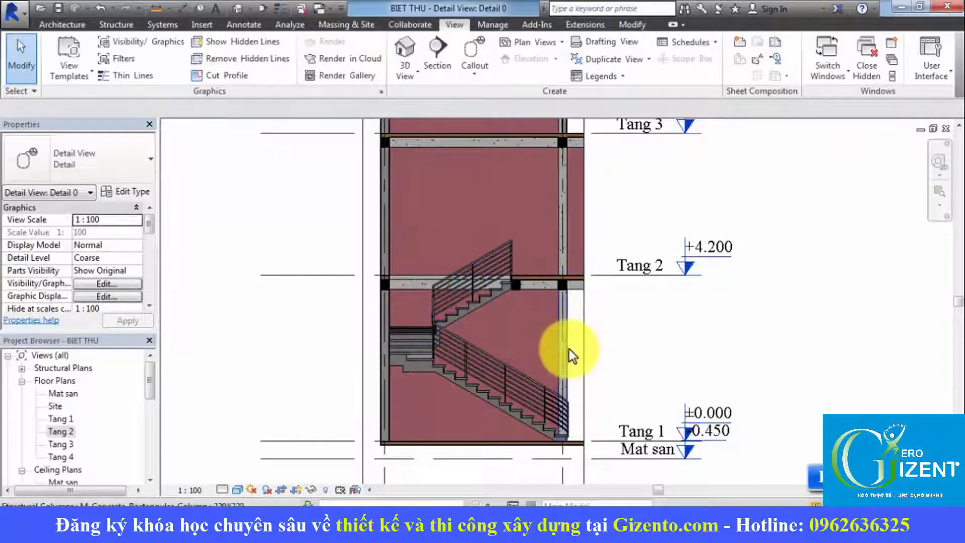
click(423, 367)
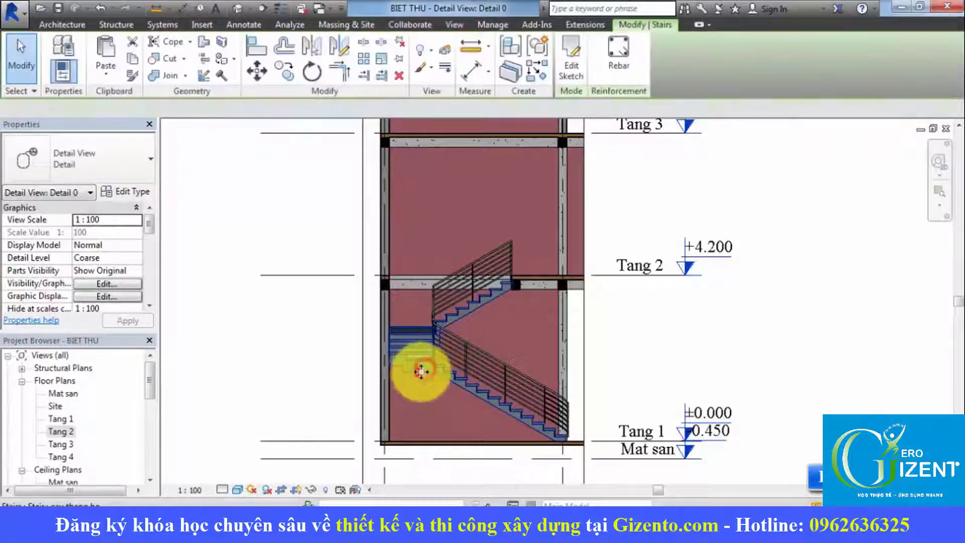
middle_drag(450, 340, 388, 312)
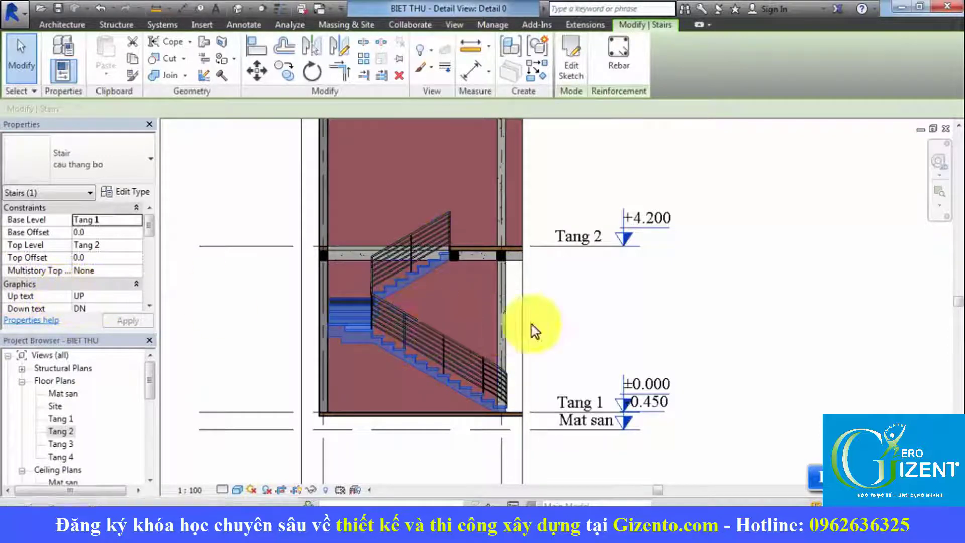
click(623, 308)
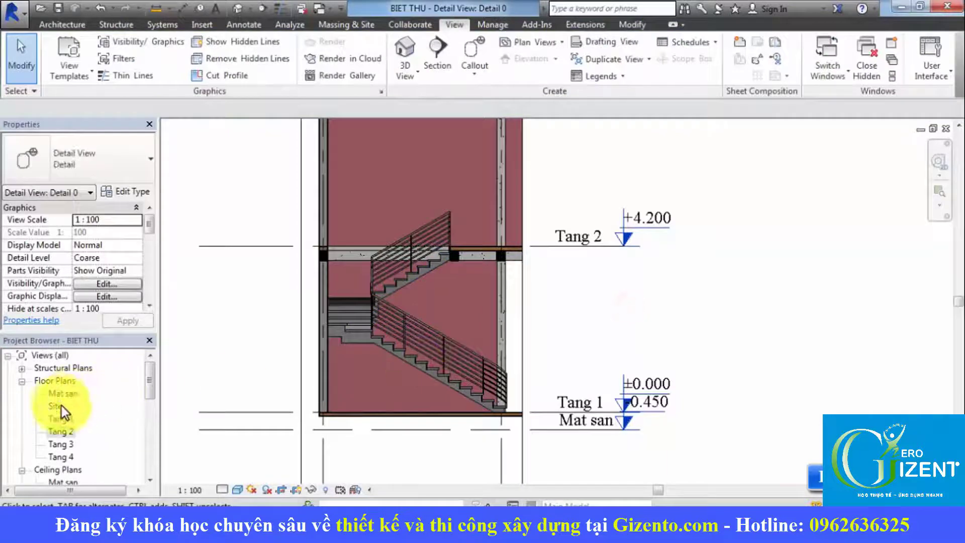
Open the Tang 1 plan, select the stair, then switch to the Tang 2 plan.
double_click(61, 421)
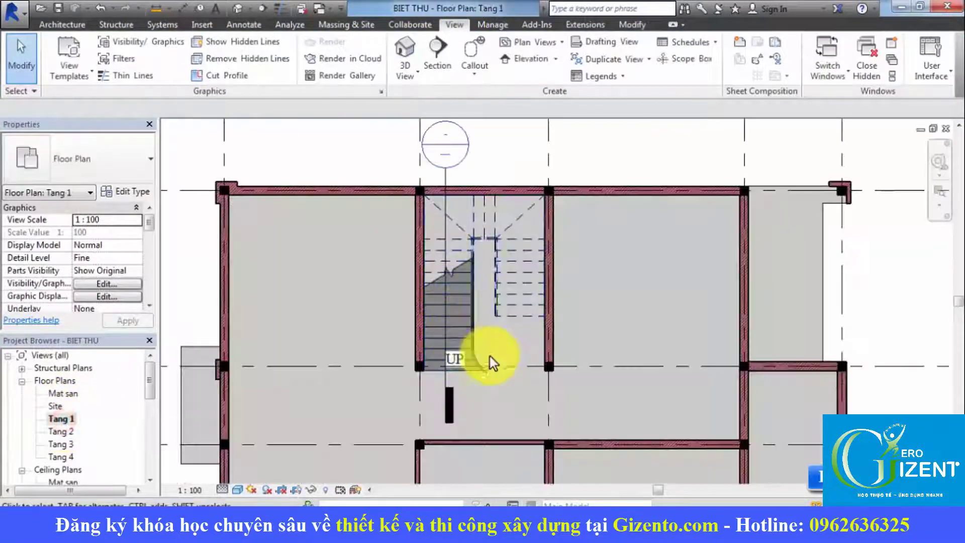
click(454, 277)
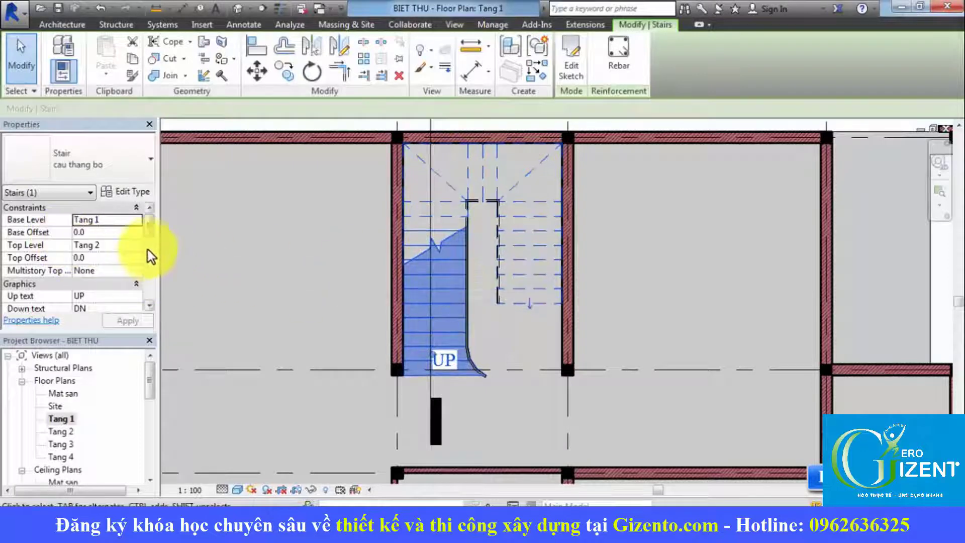
scroll(149, 236, down, 1)
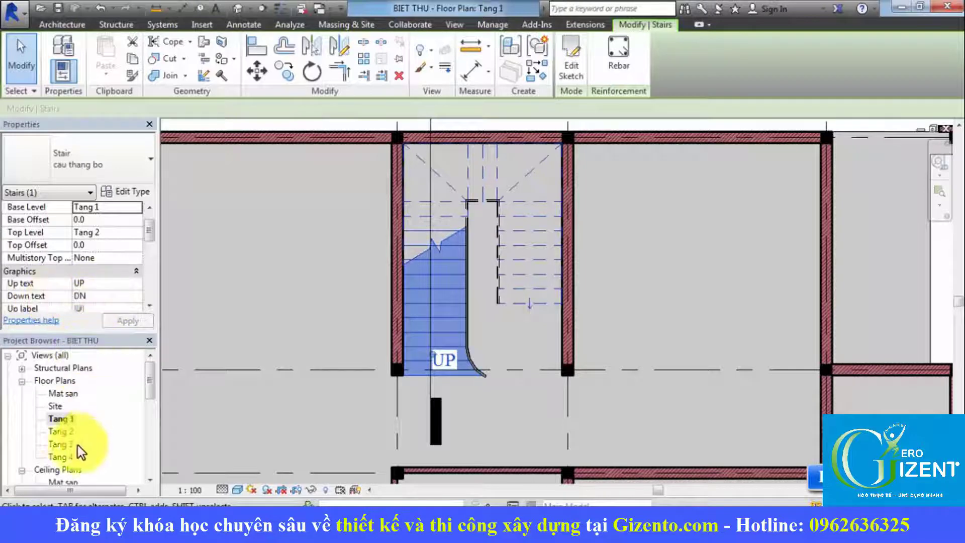
double_click(61, 431)
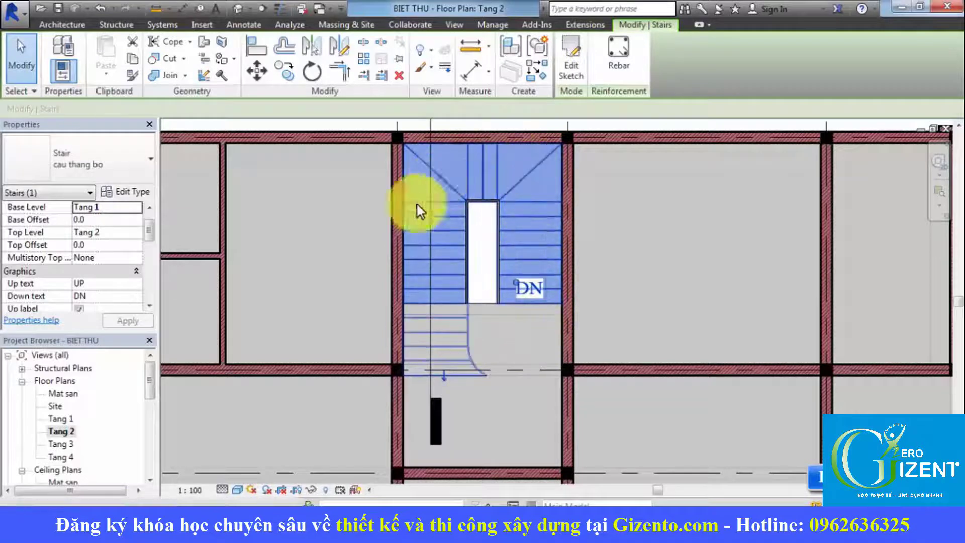
Back on Tang 1, change the stair's Up text to 'Len' and apply it.
click(948, 132)
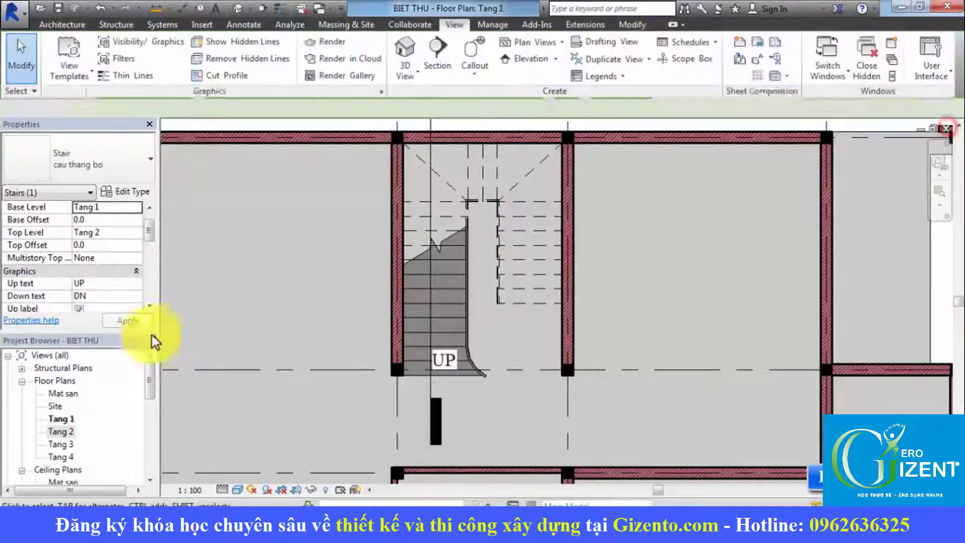
click(448, 288)
click(100, 281)
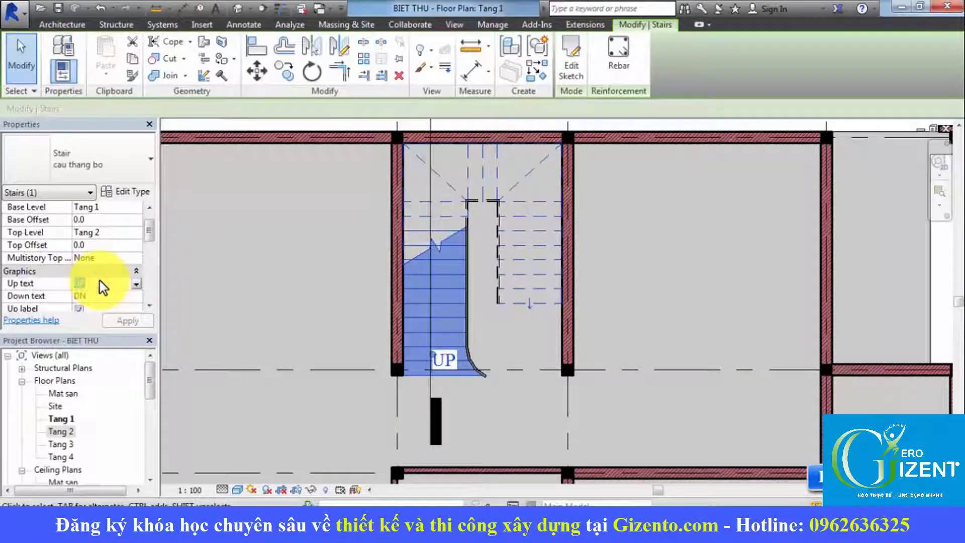
text(Len)
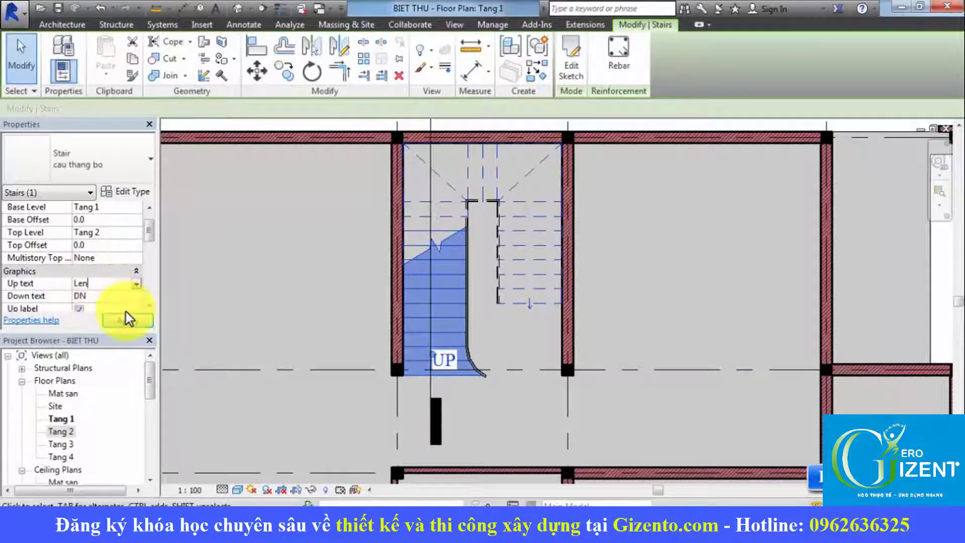
click(125, 319)
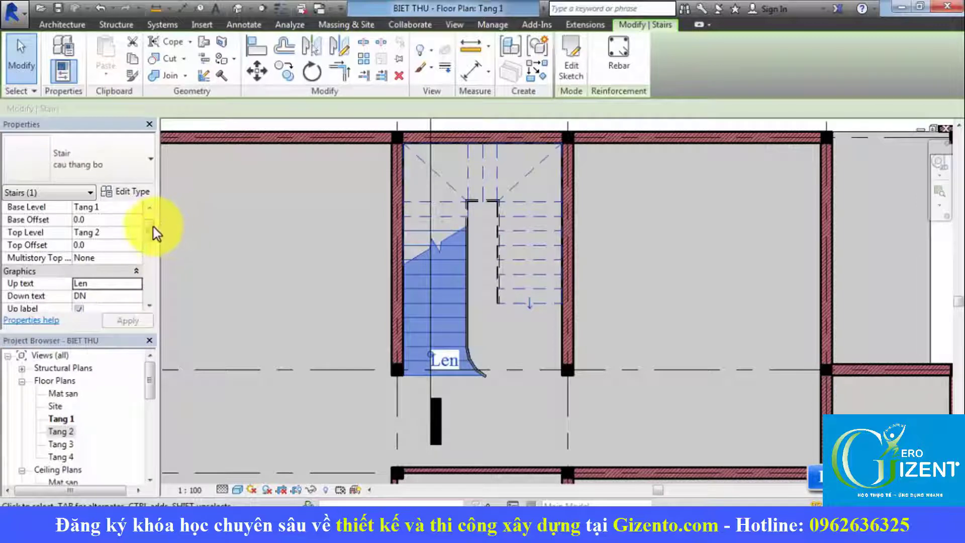
Toggle Show Up arrow in all views on and off, then apply the stair properties.
click(149, 239)
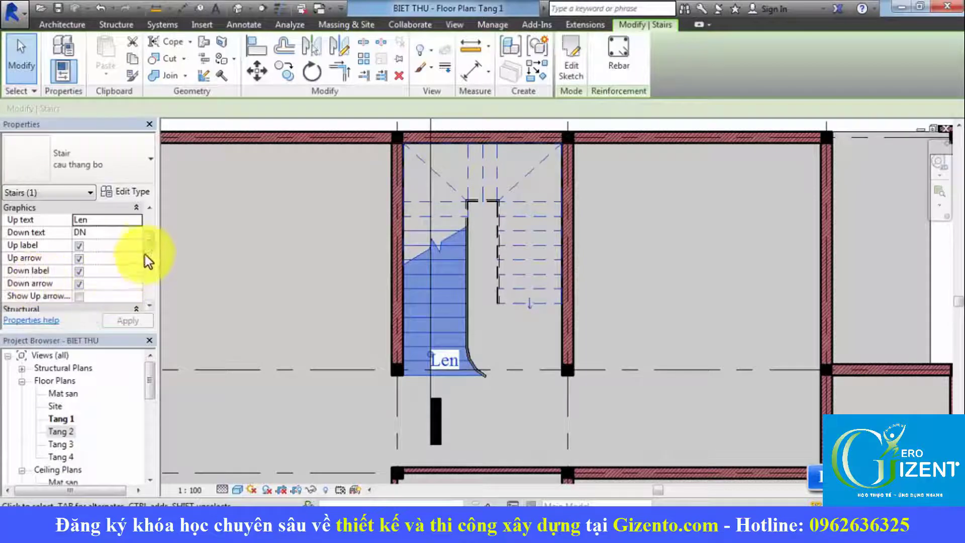
drag(147, 245, 148, 254)
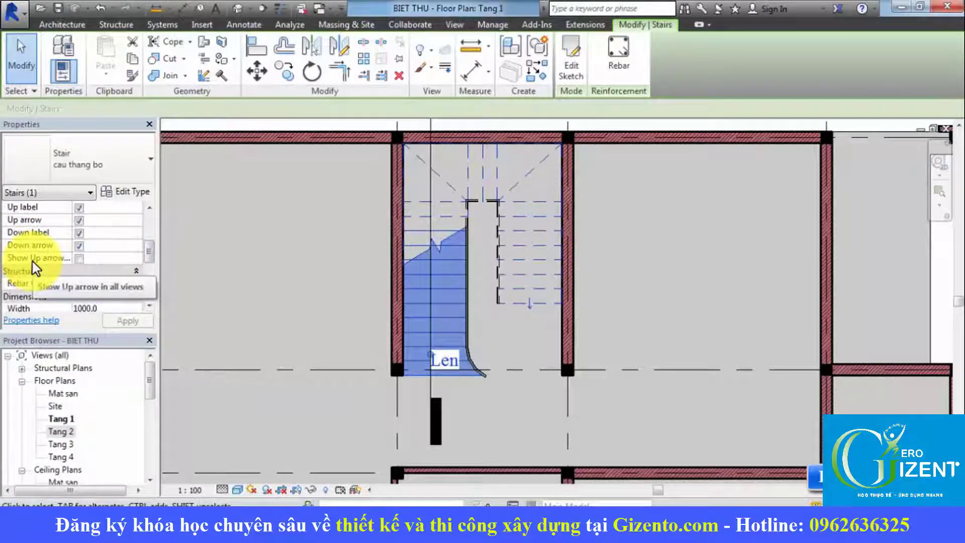
click(79, 257)
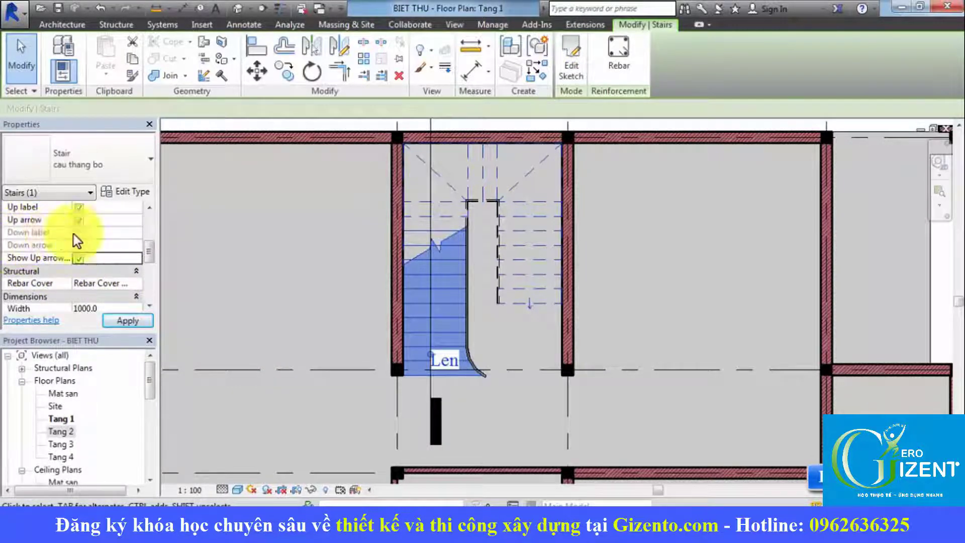
click(81, 258)
click(134, 321)
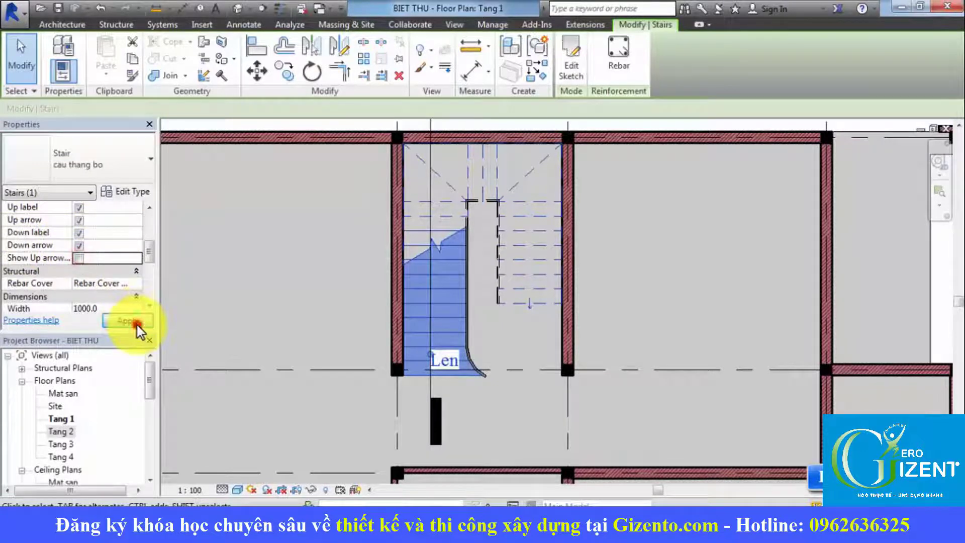
mouse_move(148, 254)
mouse_down()
mouse_move(153, 228)
mouse_move(153, 275)
mouse_up()
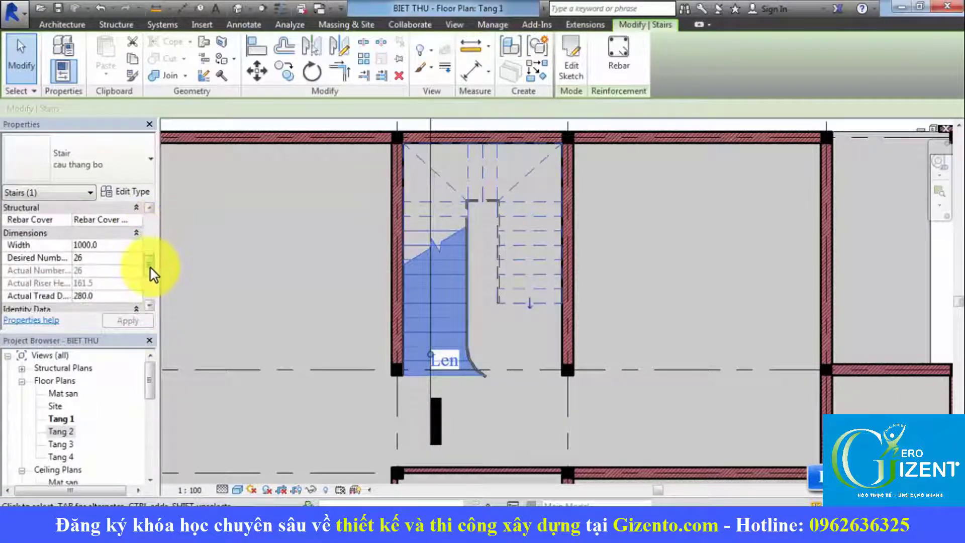
Enter 26 as the stair's Desired Number of Risers, giving 26 risers at 161.5.
scroll(153, 275, down, 3)
scroll(151, 276, up, 2)
scroll(152, 267, up, 1)
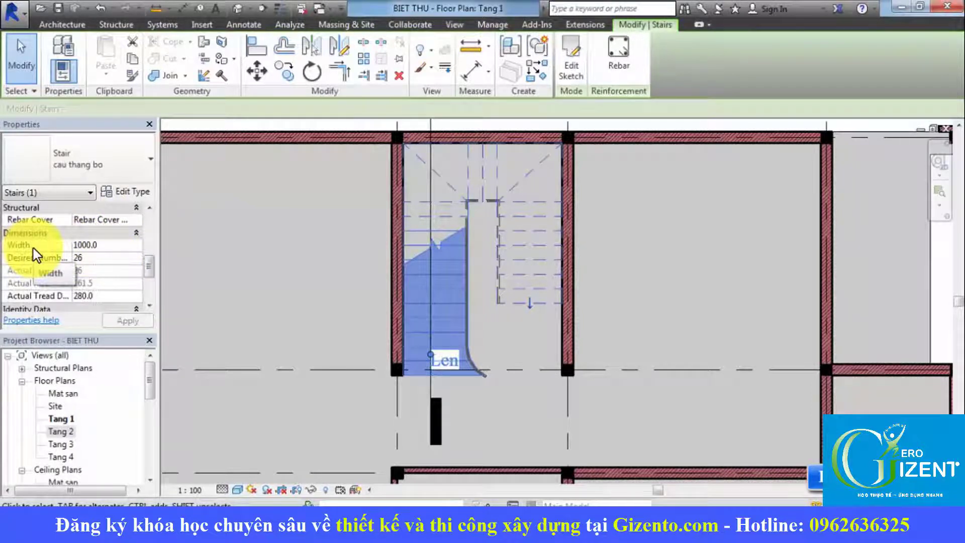
click(119, 245)
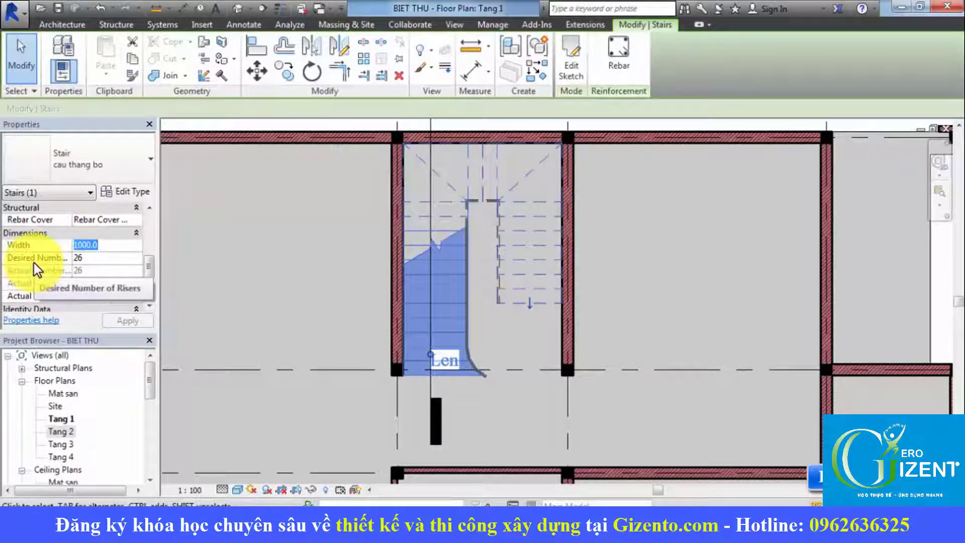
click(116, 262)
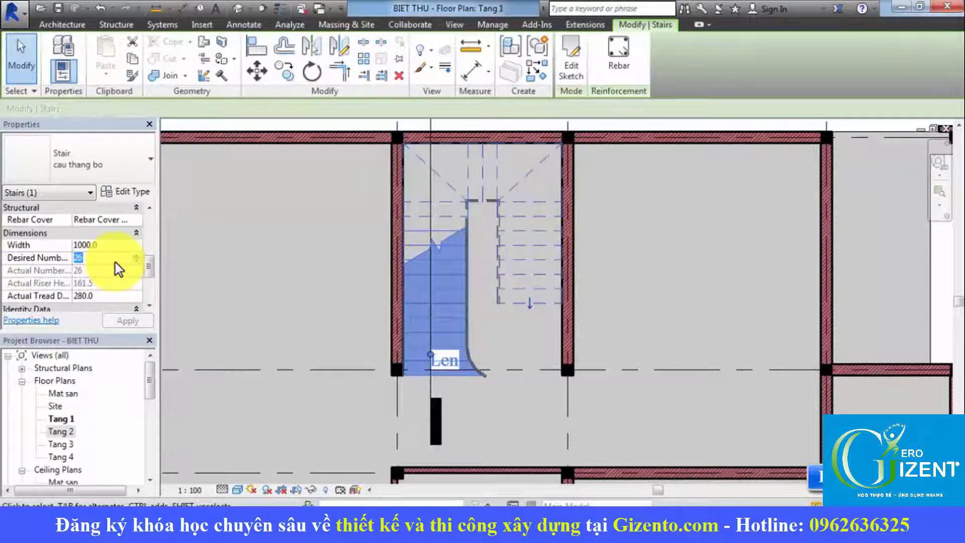
key(BackSpace)
text(26)
key(Return)
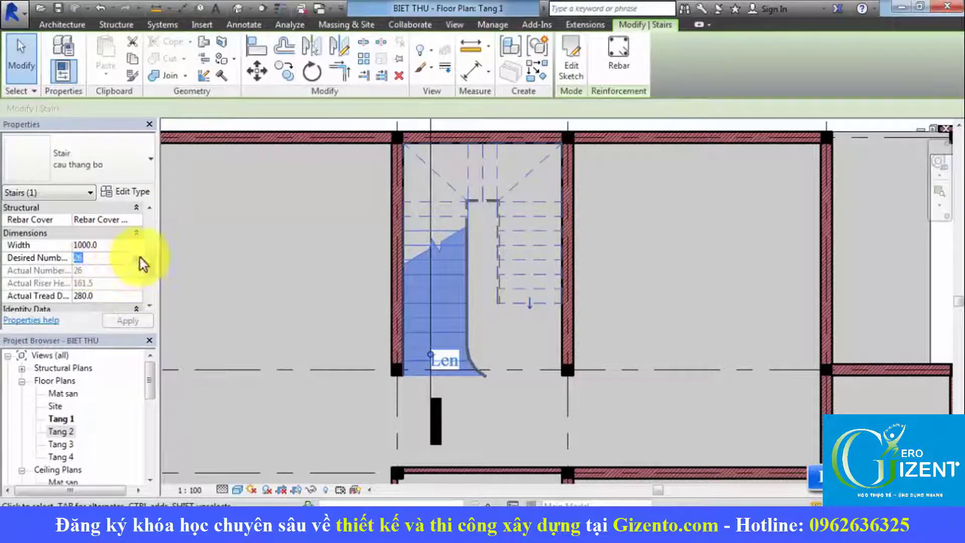
click(96, 259)
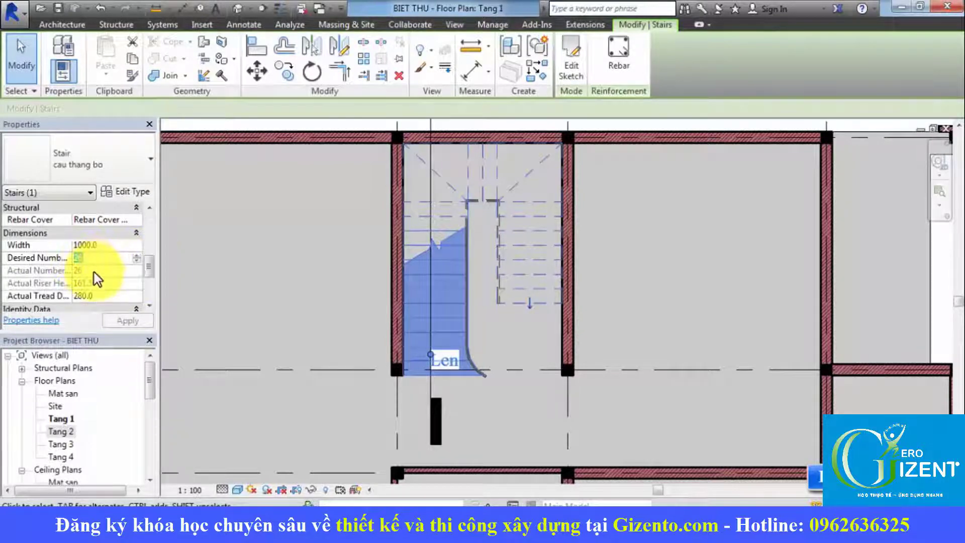
key(Return)
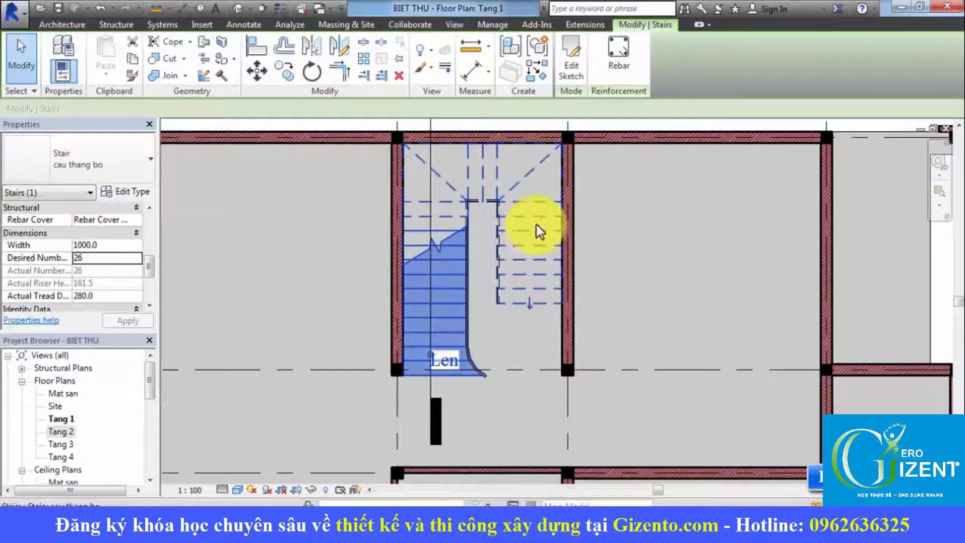
click(64, 25)
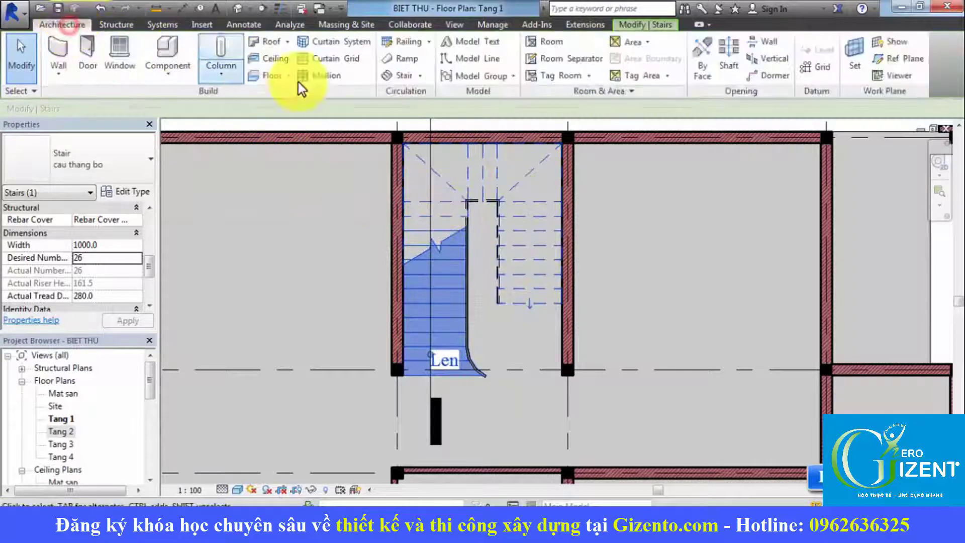
click(419, 76)
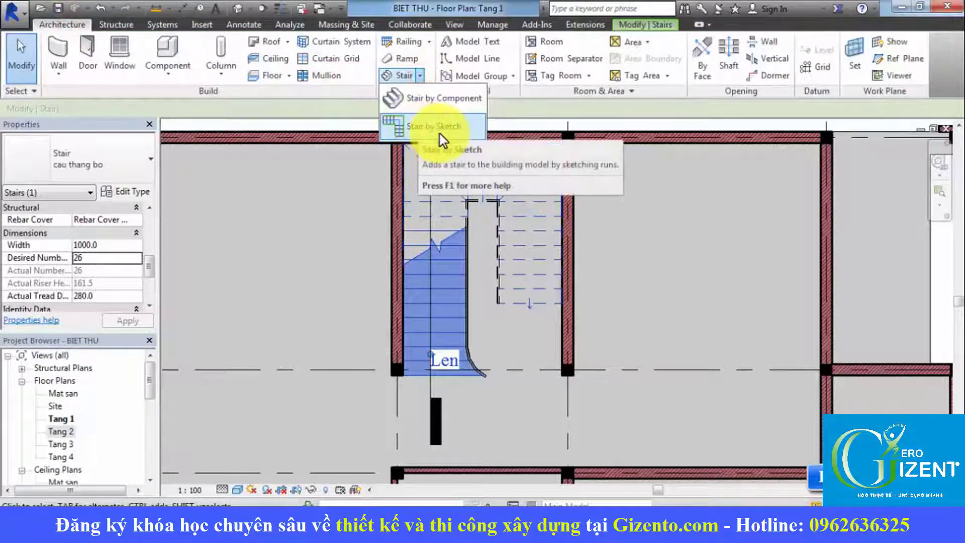
click(643, 245)
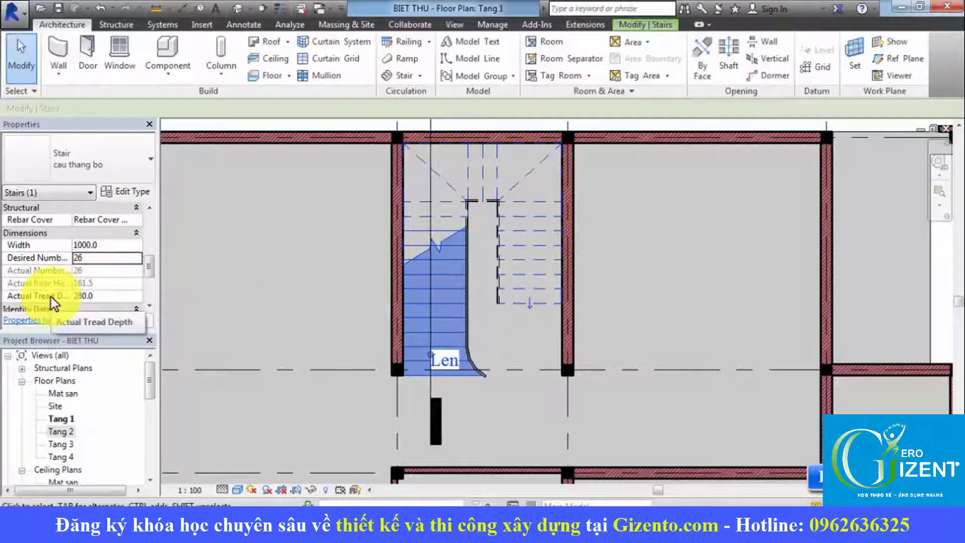
scroll(147, 261, down, 3)
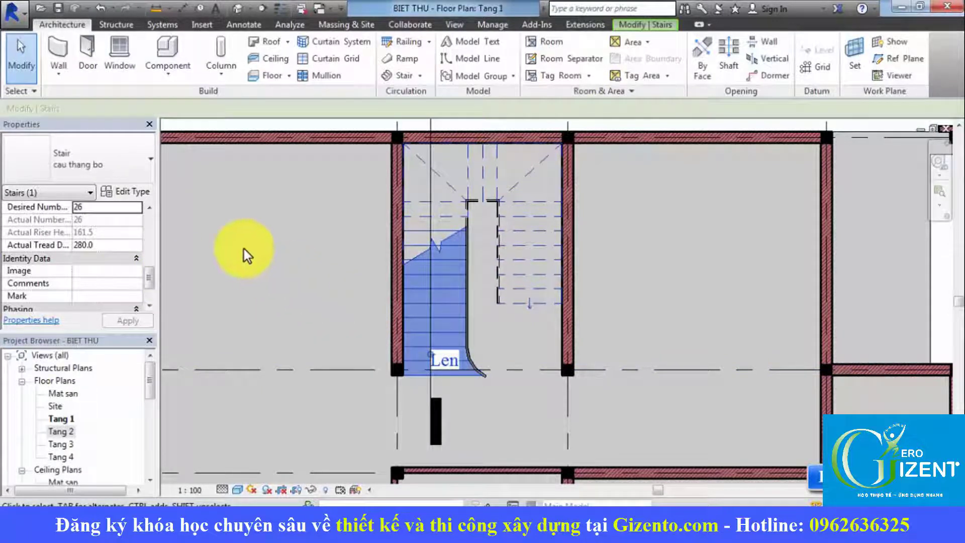
scroll(148, 263, up, 2)
drag(148, 263, 150, 271)
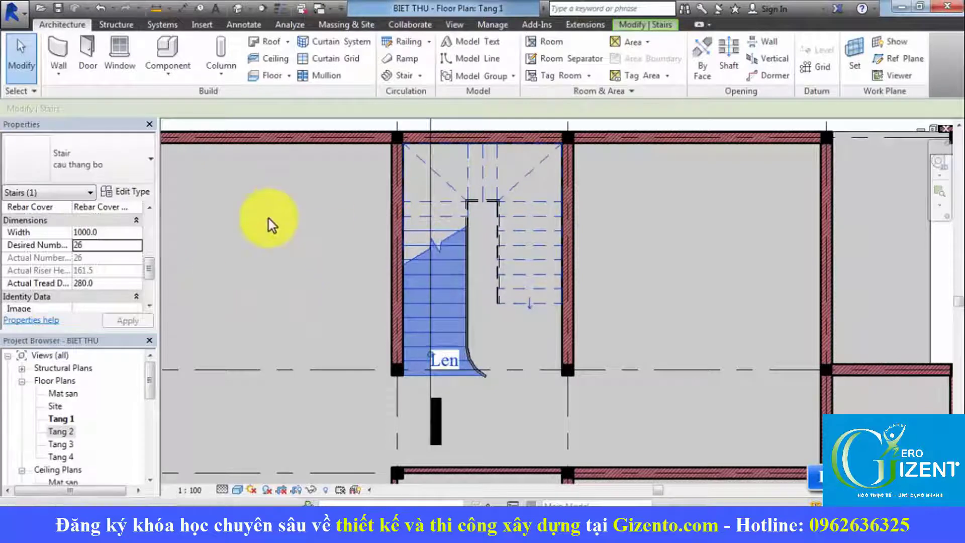
click(264, 234)
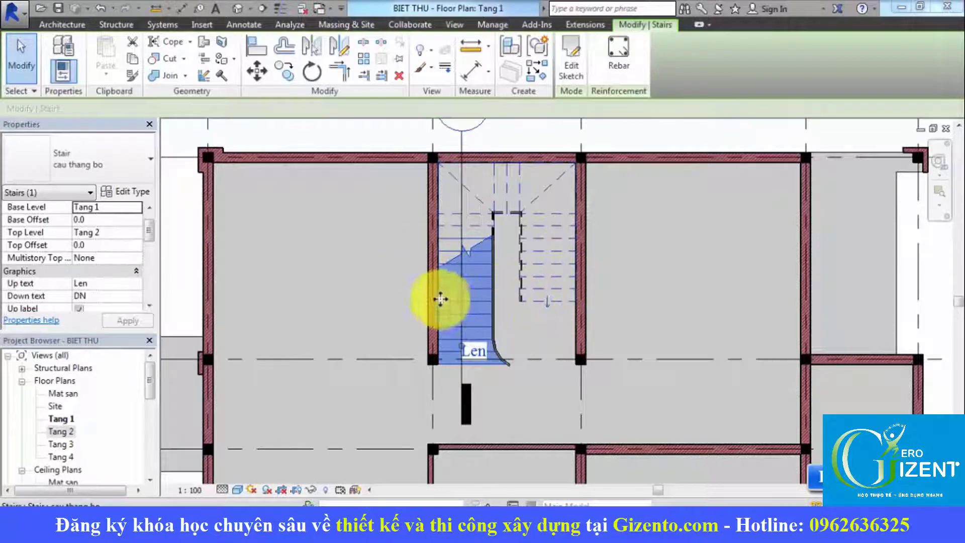
Open the stair's Type Properties and keep cau thang bo as the type.
click(141, 192)
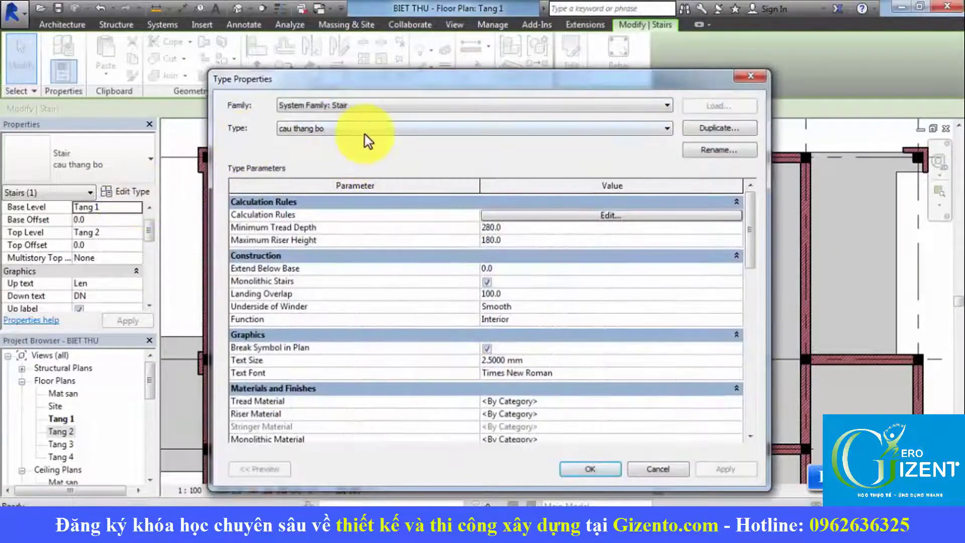
click(365, 133)
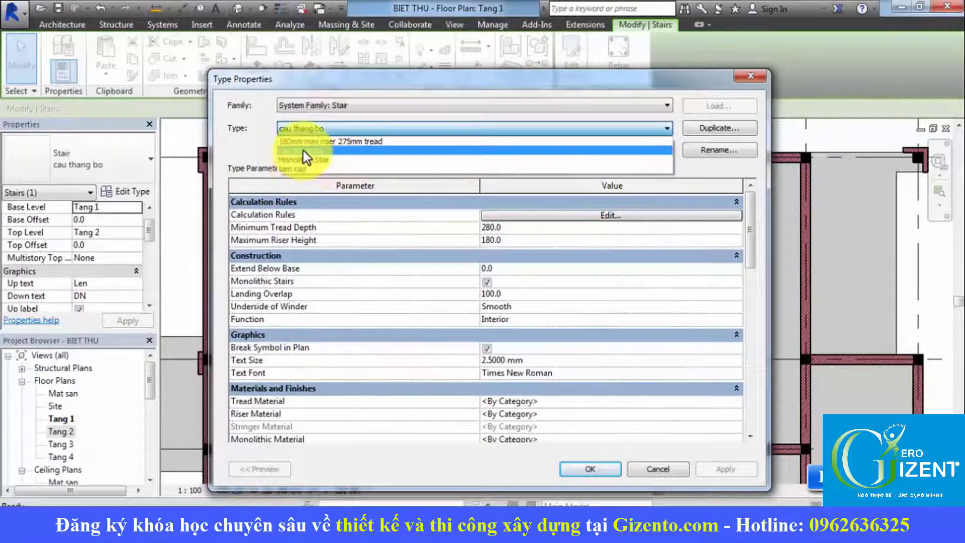
click(258, 122)
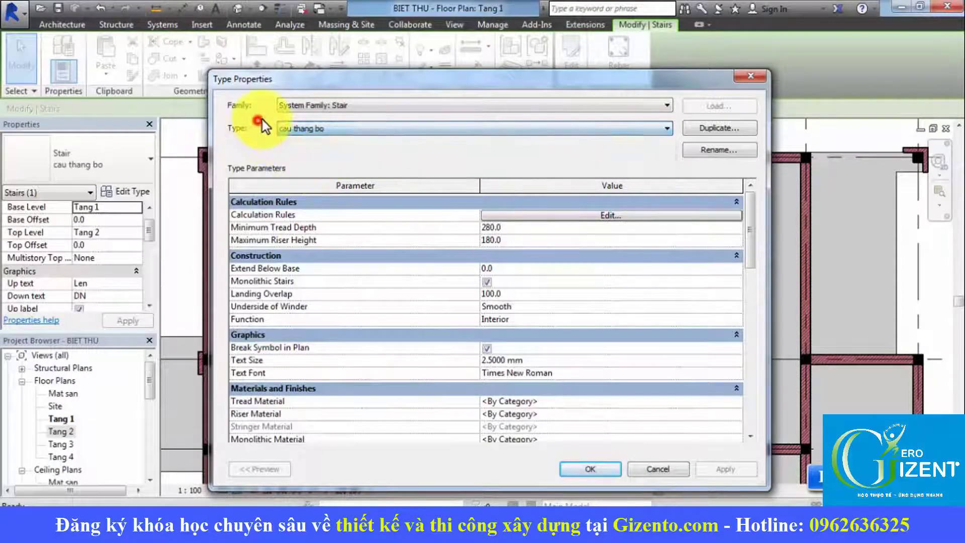
Start duplicating cau thang bo, cancel the Name dialog, and move the Type Properties window up.
click(716, 129)
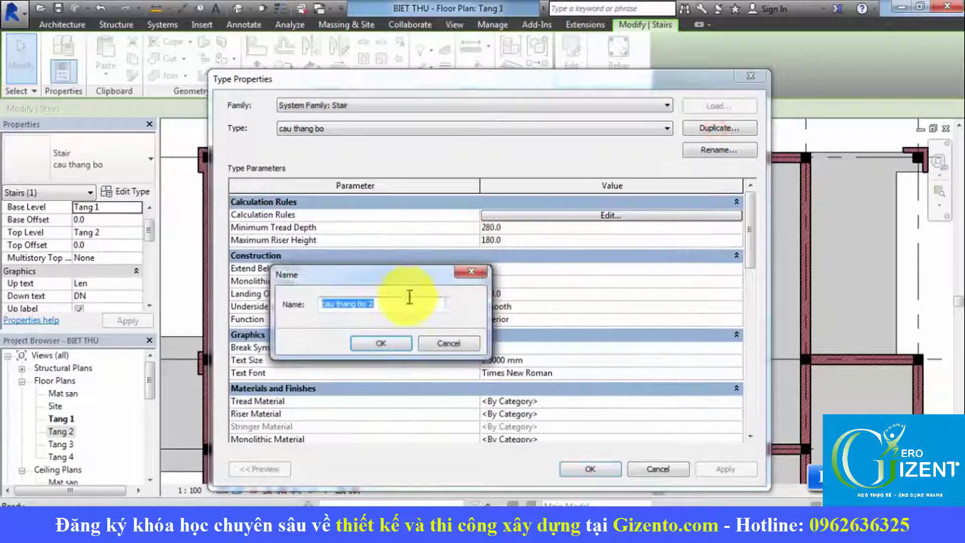
click(394, 306)
key(BackSpace)
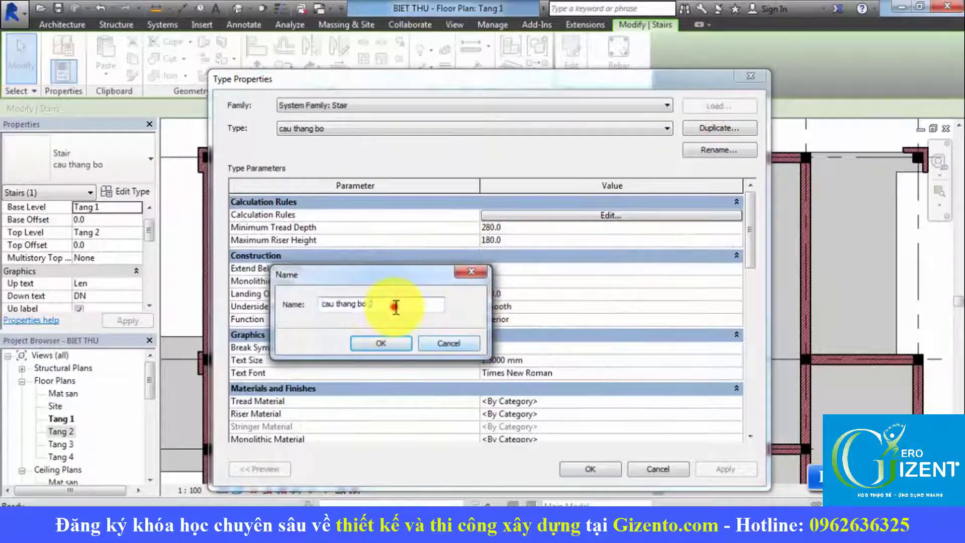
text( 2)
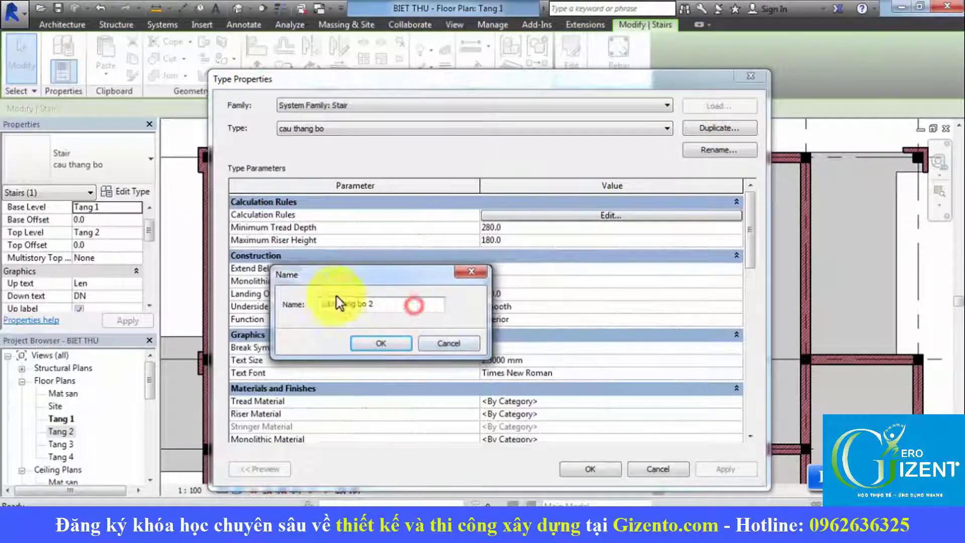
click(453, 343)
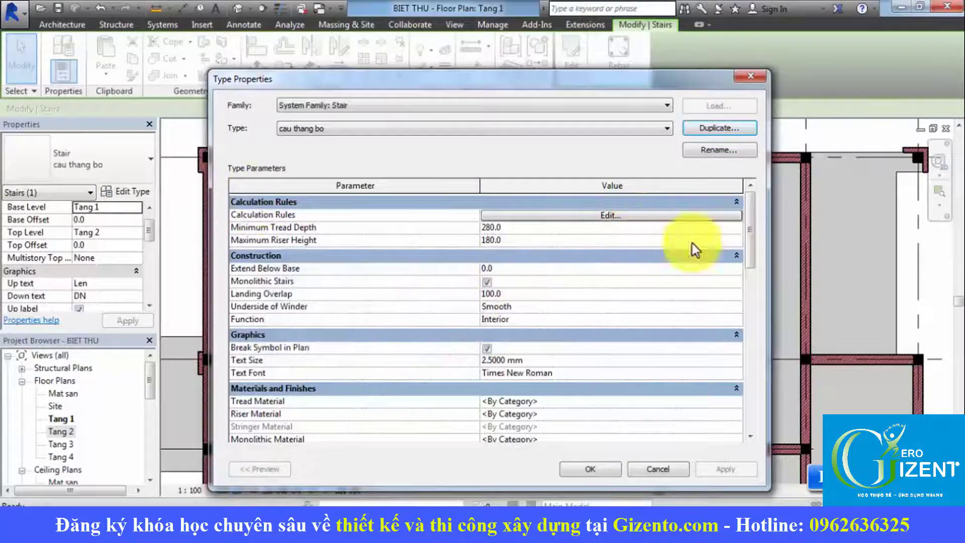
drag(439, 85, 430, 37)
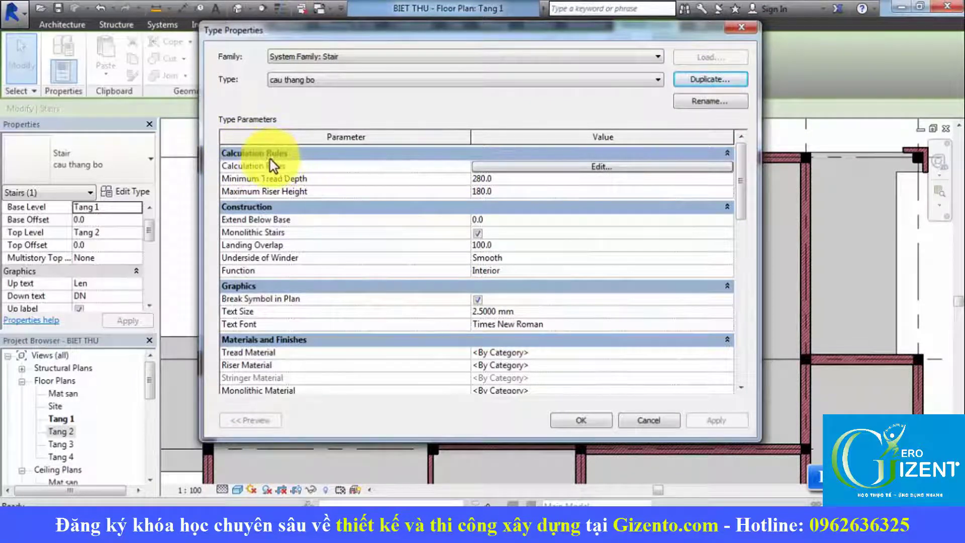
click(562, 168)
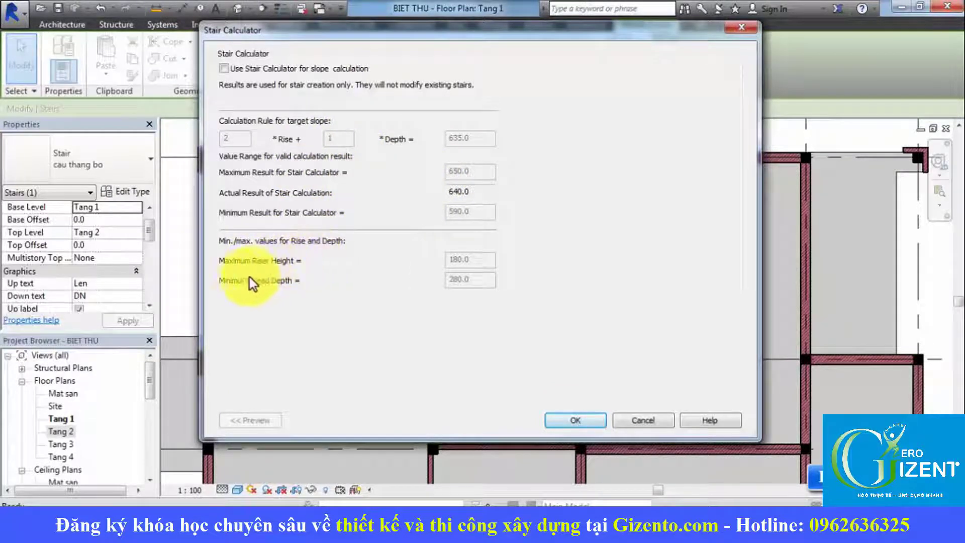
click(223, 70)
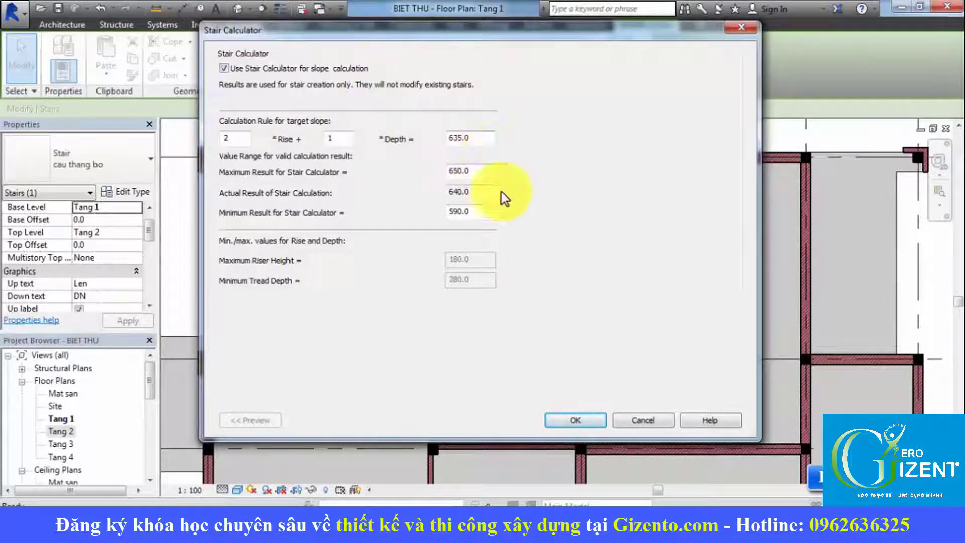
click(640, 421)
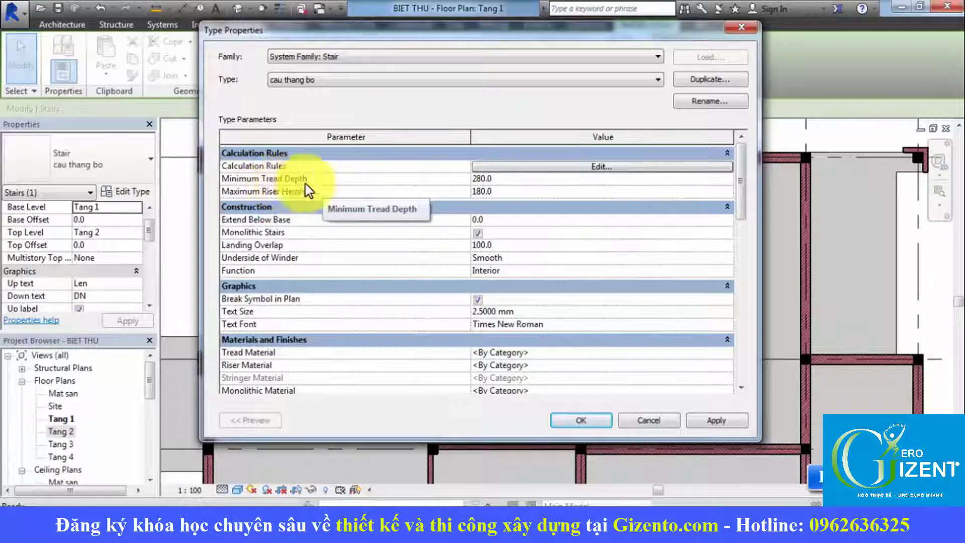
click(511, 180)
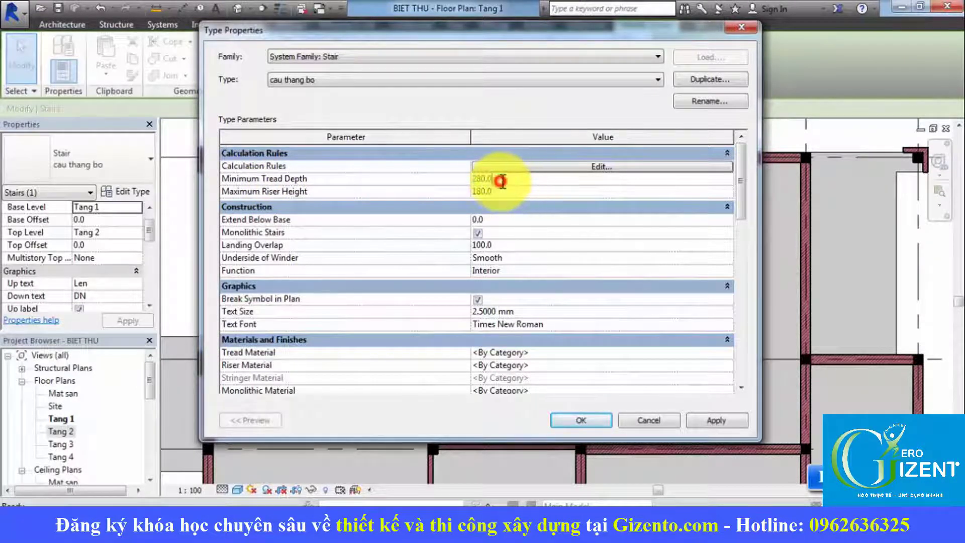
click(524, 181)
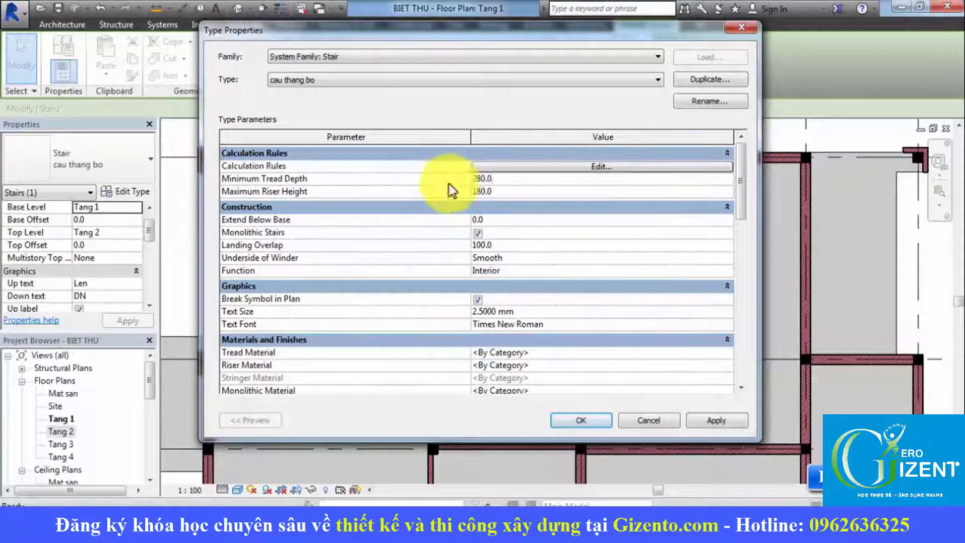
key(Tab)
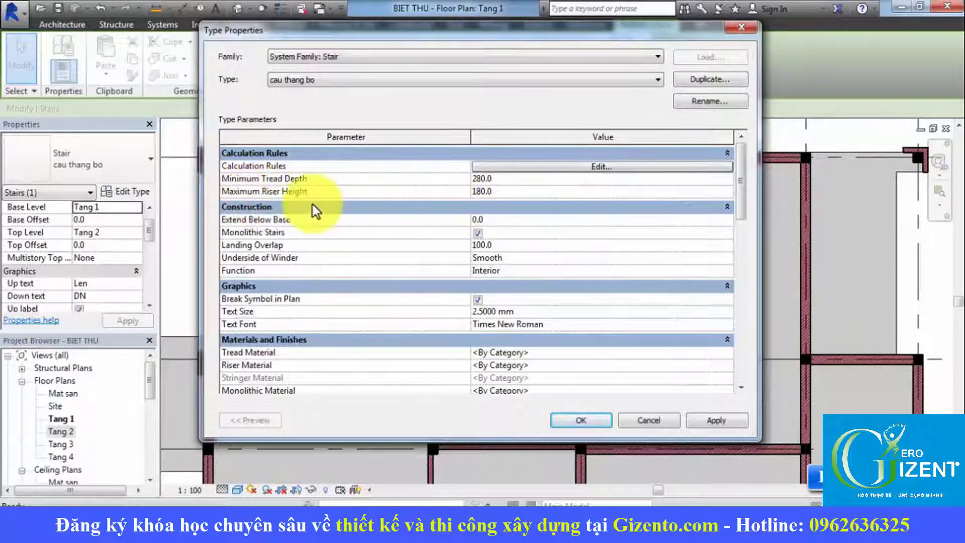
click(503, 196)
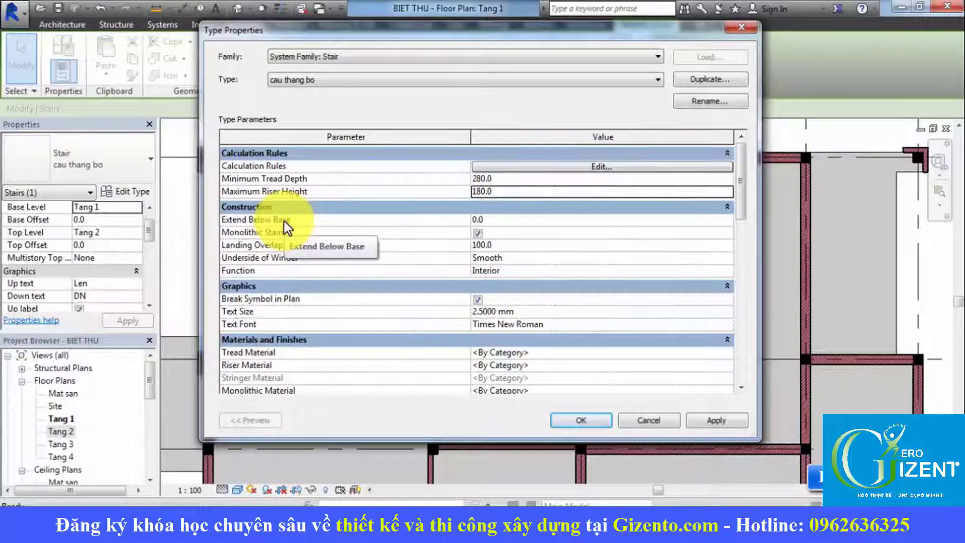
Close Type Properties without saving and deselect the stair in the plan.
click(522, 222)
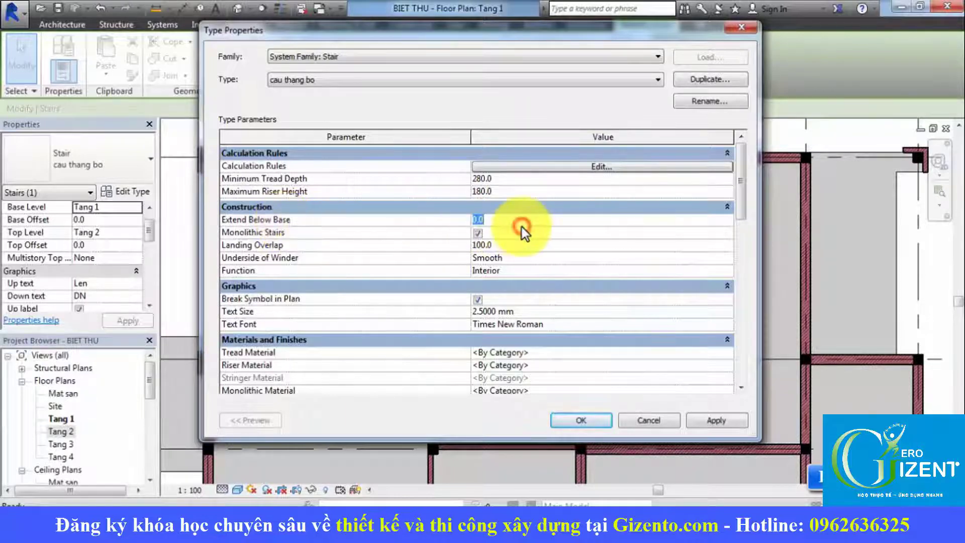
click(648, 420)
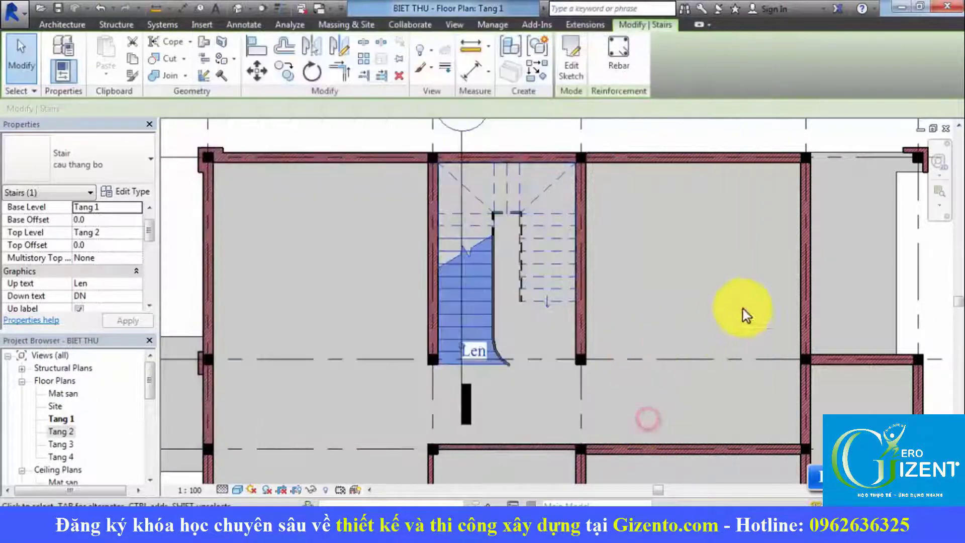
click(701, 269)
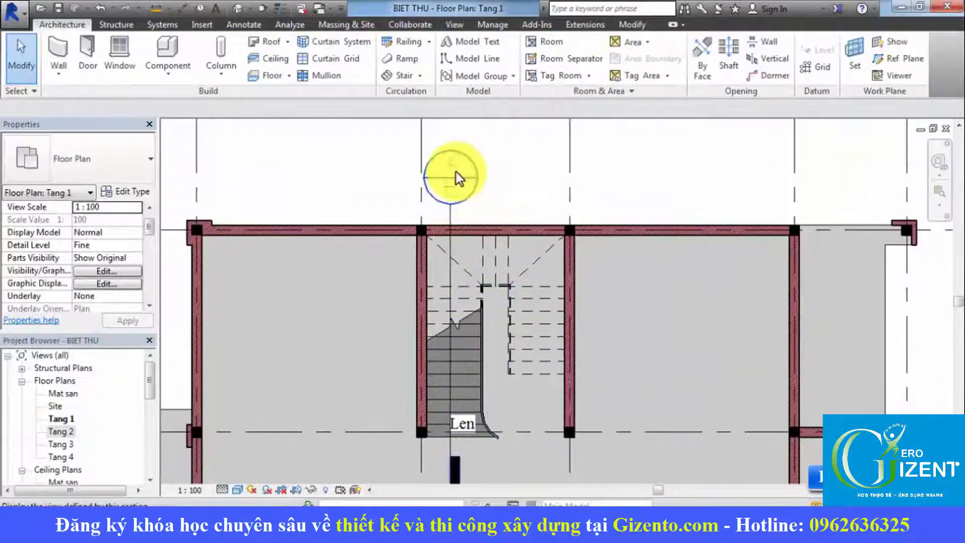
Open the Detail 0 section view, zoom in, and select the stair.
double_click(454, 173)
scroll(502, 442, up, 3)
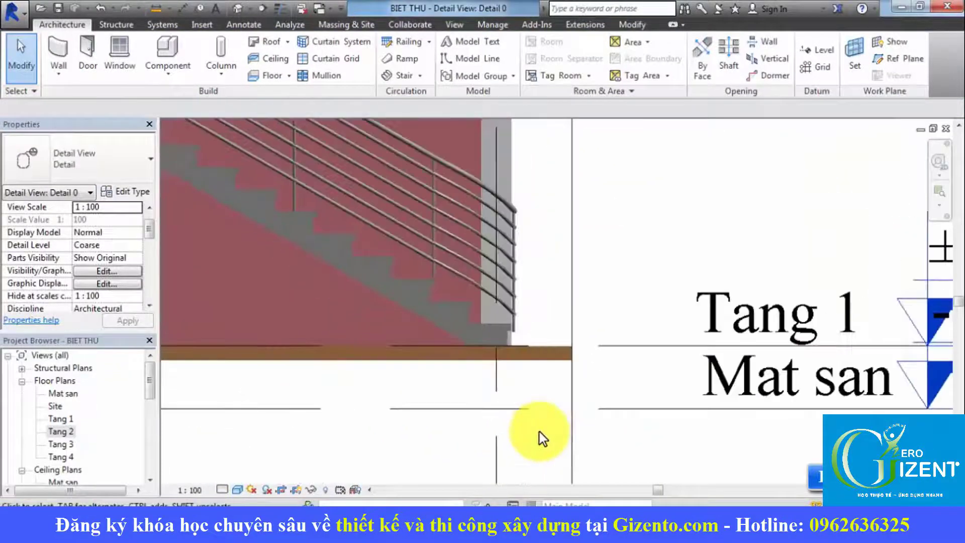
scroll(547, 359, up, 2)
scroll(545, 361, down, 1)
scroll(503, 267, down, 1)
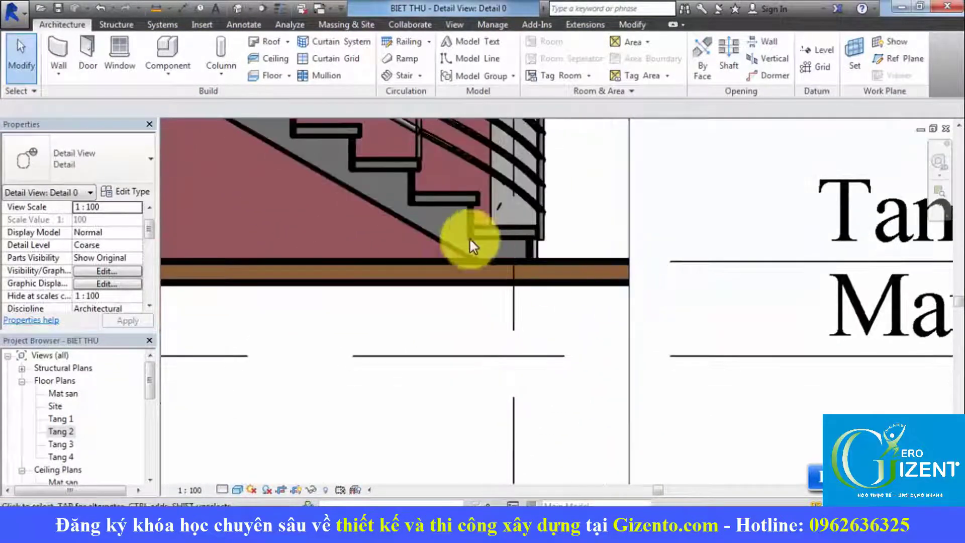
click(393, 216)
Reopen the stair type settings, move them aside, and apply Extend Below Base 200.0.
click(123, 192)
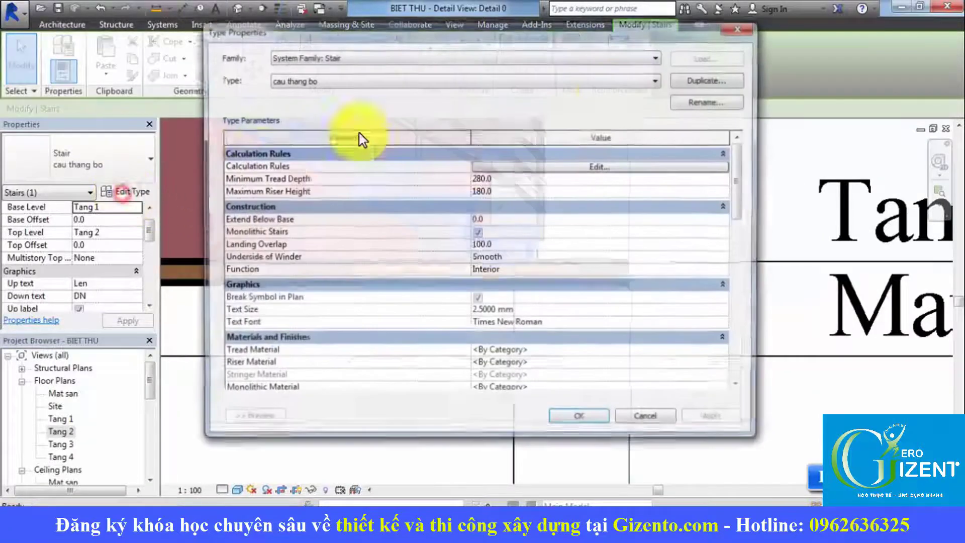
drag(760, 138, 541, 139)
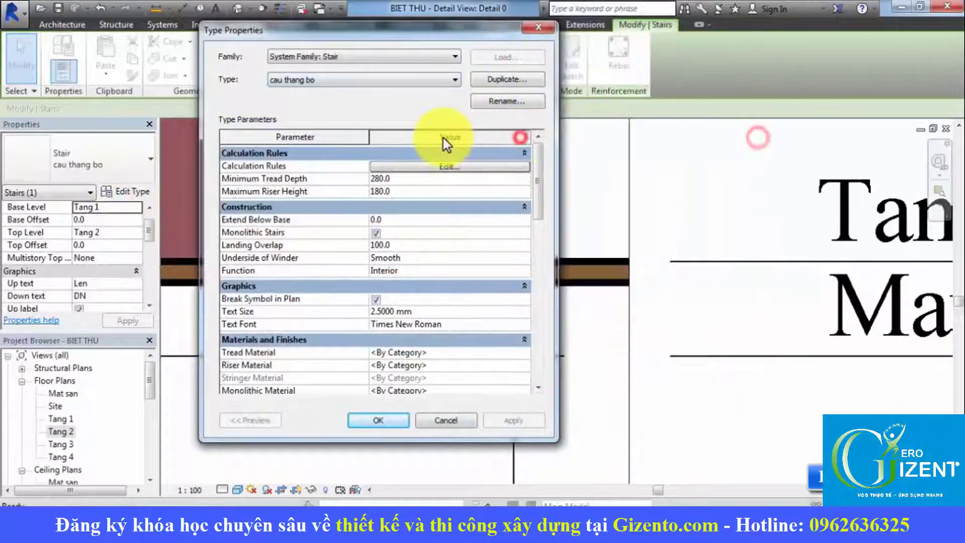
mouse_move(422, 32)
mouse_down()
mouse_move(203, 33)
mouse_move(219, 51)
mouse_up()
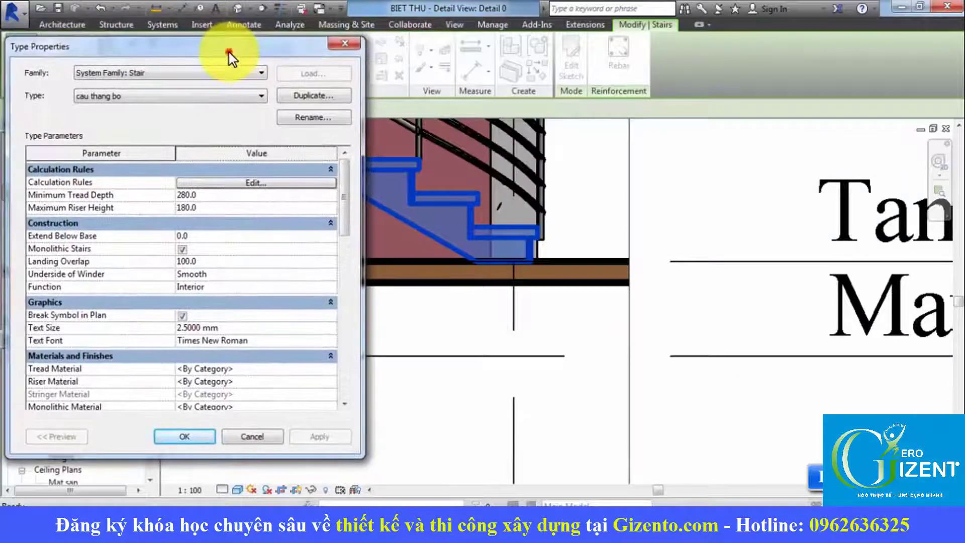
click(206, 242)
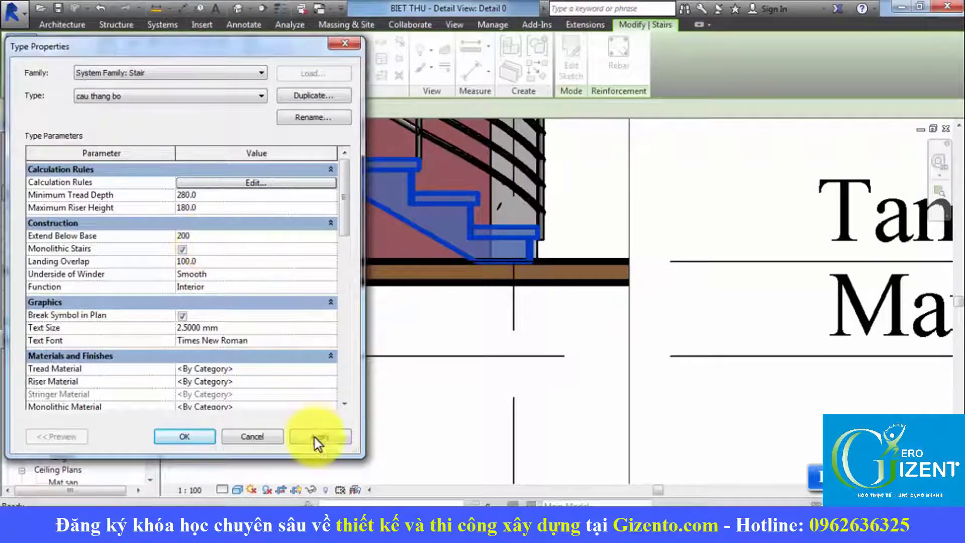
text(200)
click(315, 437)
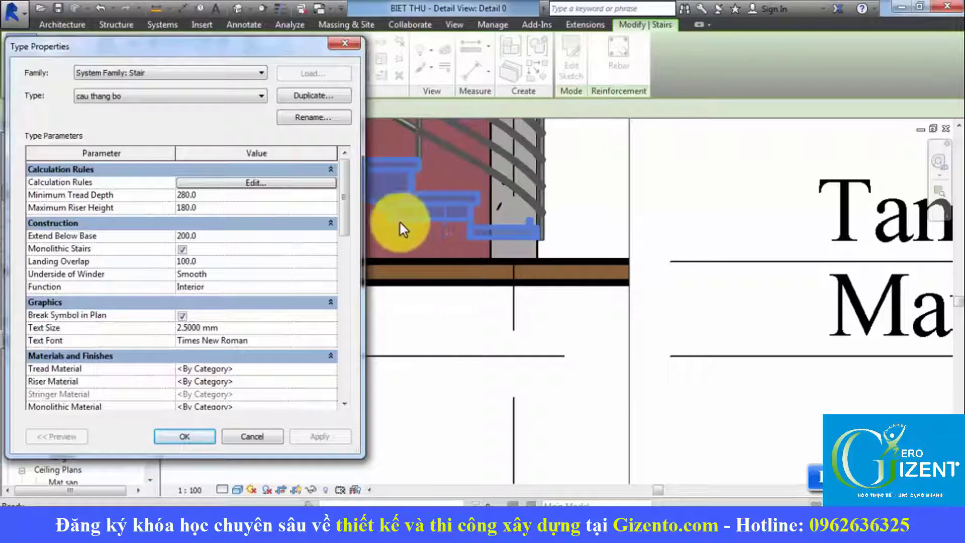
Change Extend Below Base to -200 and apply it to the stair.
click(221, 196)
click(217, 236)
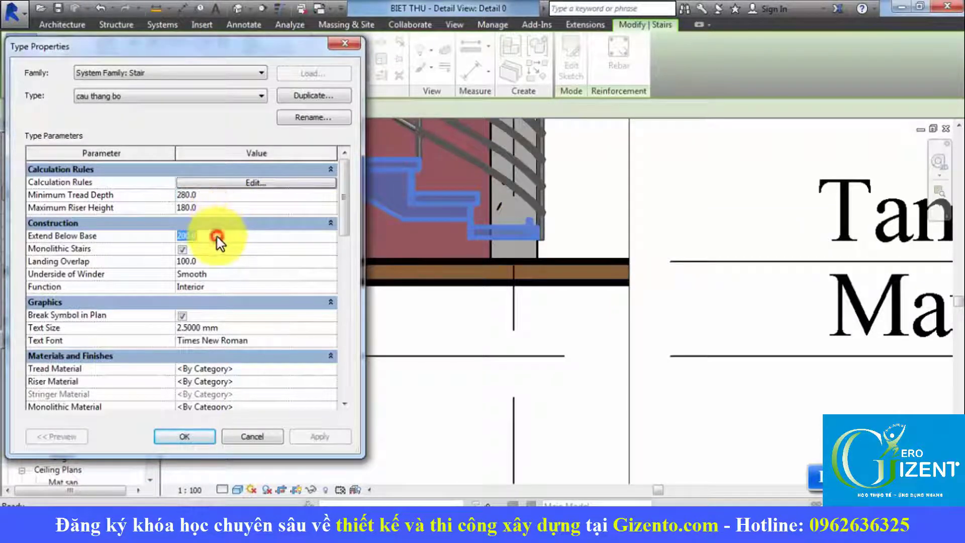
text(-200)
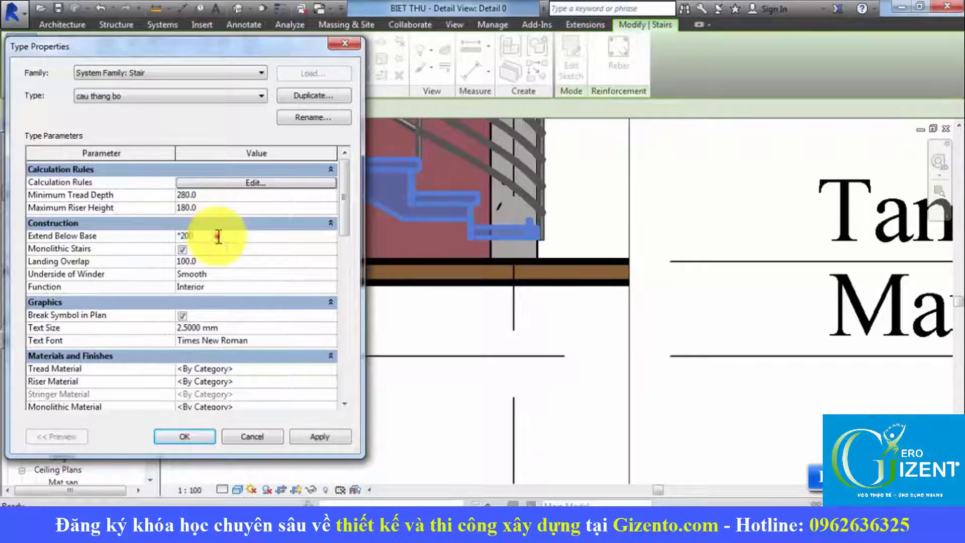
click(218, 236)
key(Return)
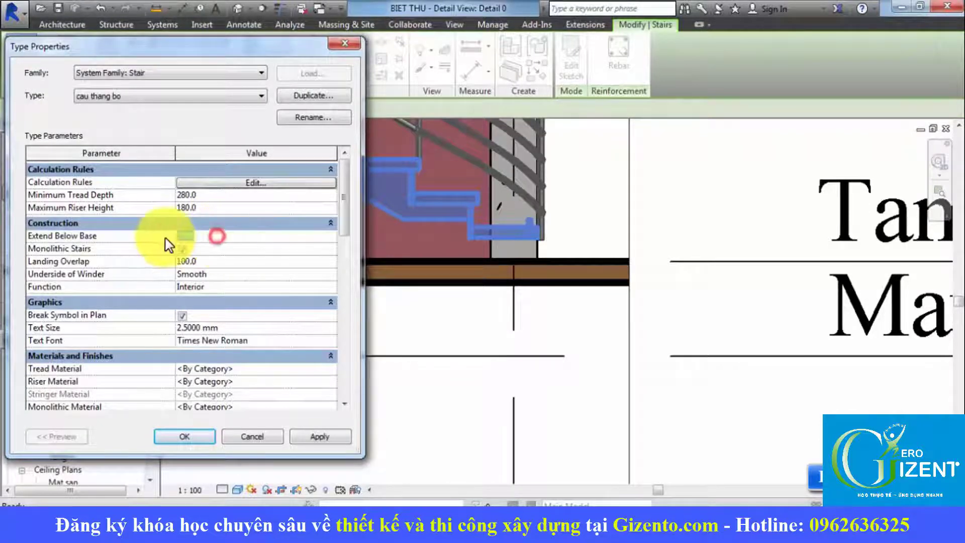
click(165, 238)
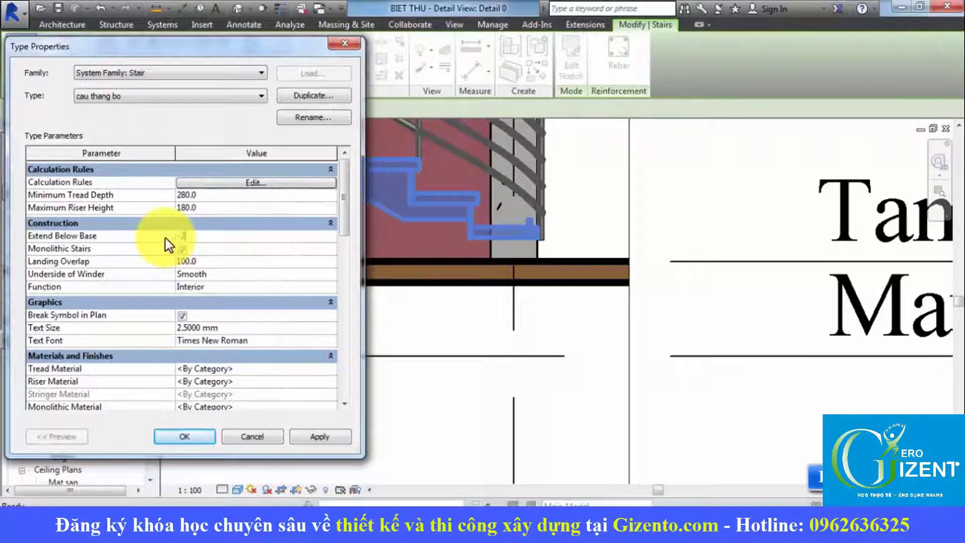
click(318, 435)
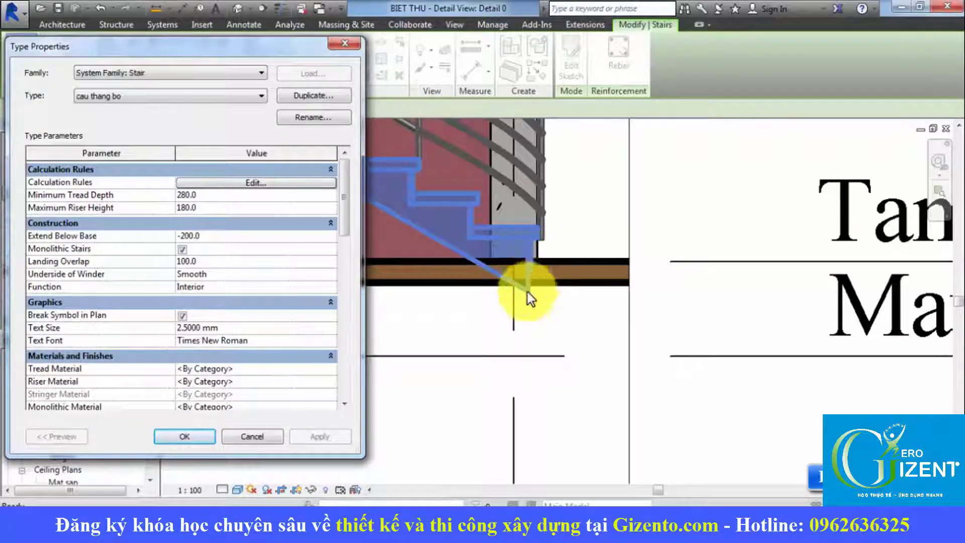
Reset Extend Below Base to 0.0 and apply.
click(236, 239)
text(0)
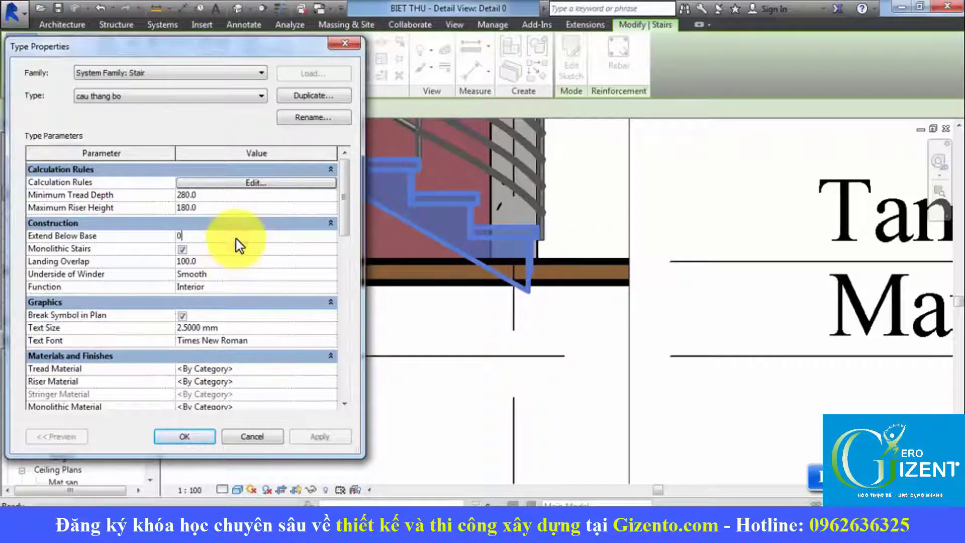
click(325, 433)
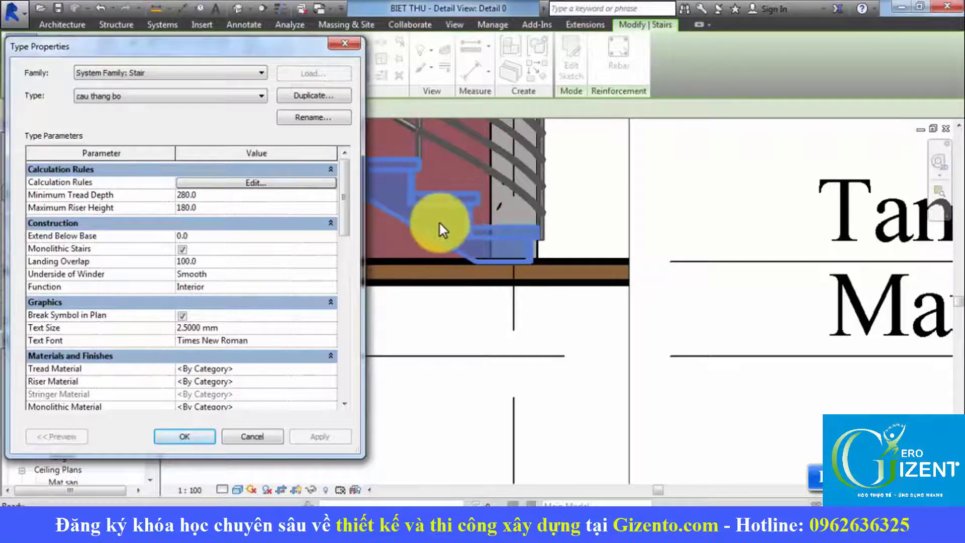
Turn off Monolithic Stairs, apply, confirm with OK, and deselect the stair.
click(183, 251)
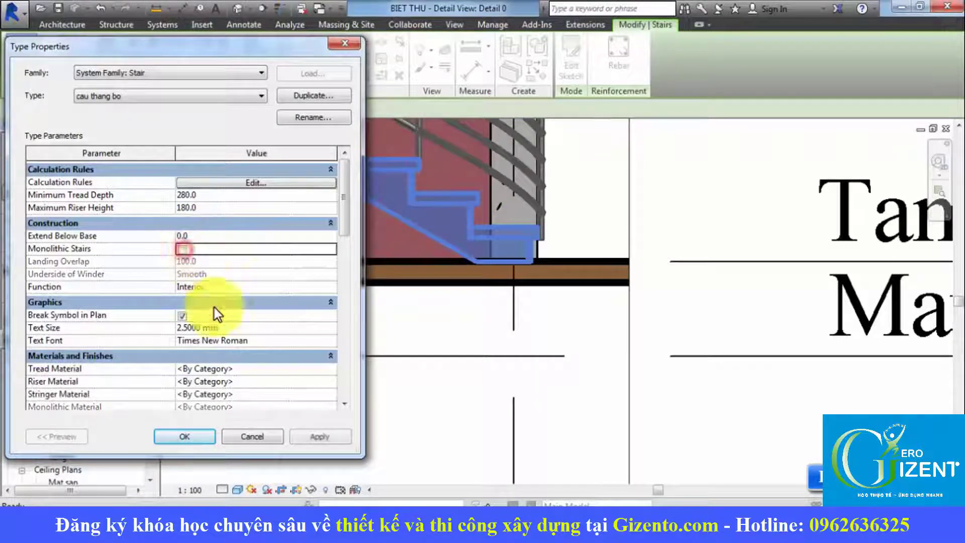
click(315, 436)
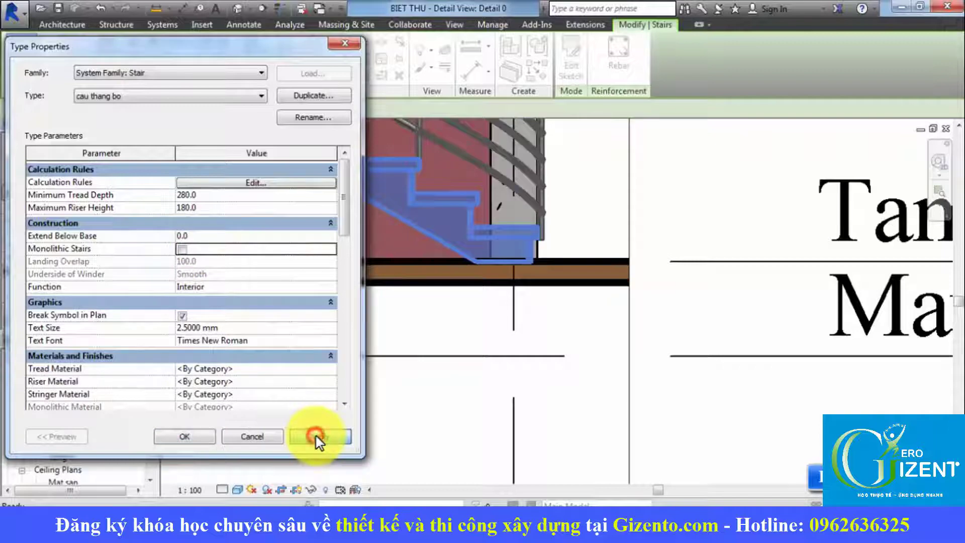
click(191, 439)
click(407, 348)
scroll(402, 345, down, 2)
scroll(491, 383, down, 2)
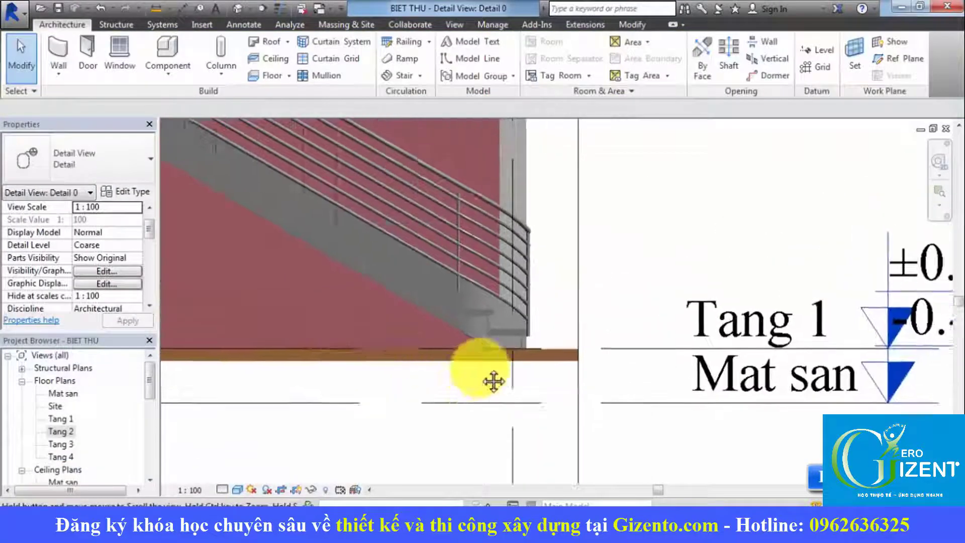
middle_drag(490, 383, 456, 321)
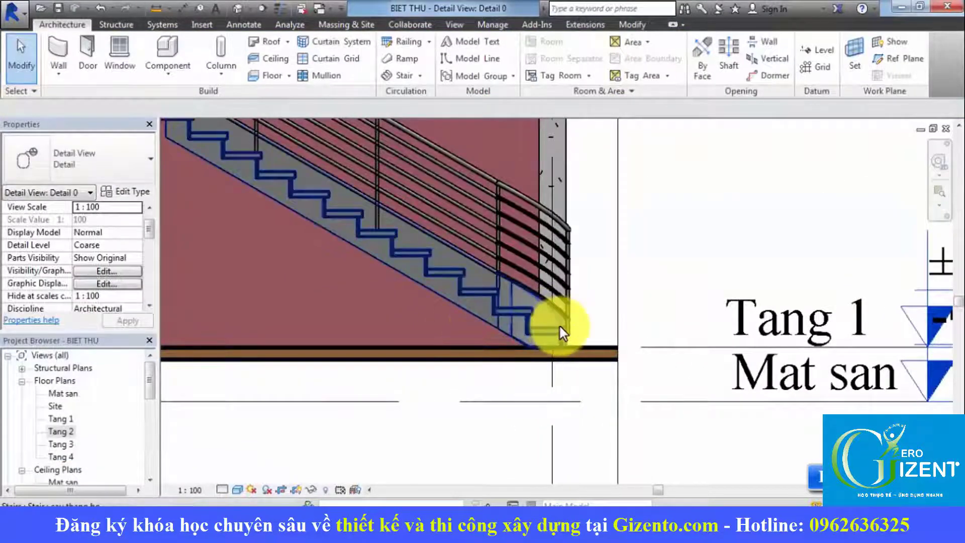
scroll(335, 267, up, 2)
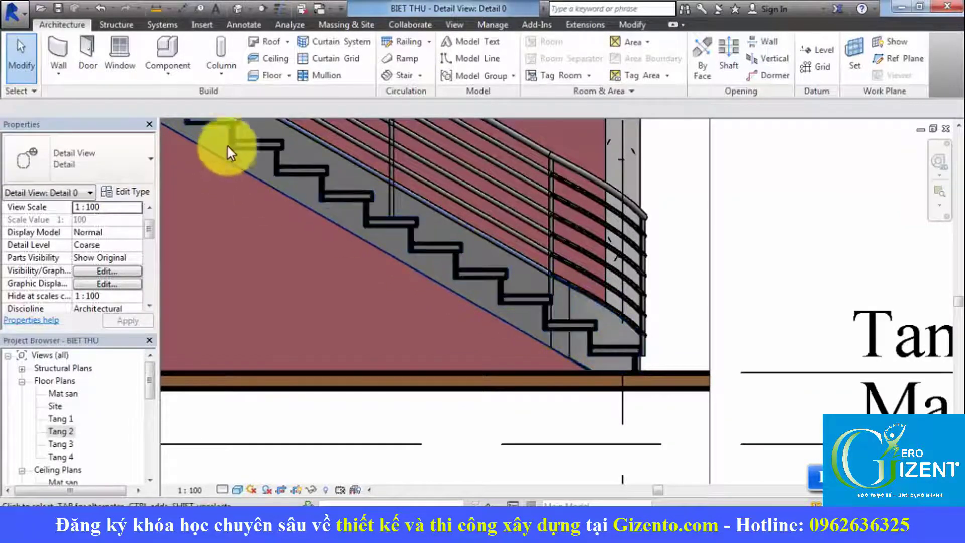
Reopen the stair's type settings, re-enable Monolithic Stairs and apply; start editing Landing Overlap 100.0.
click(523, 305)
click(135, 192)
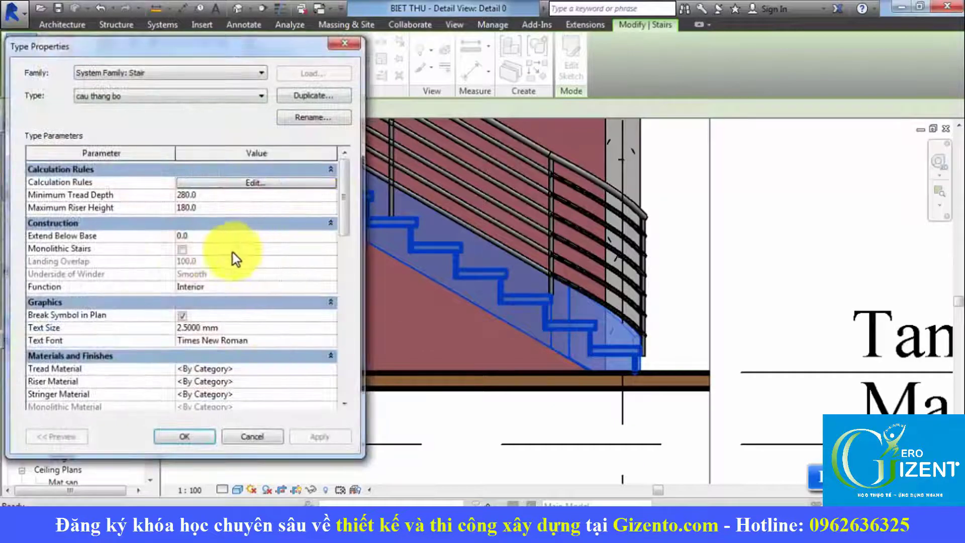
click(182, 250)
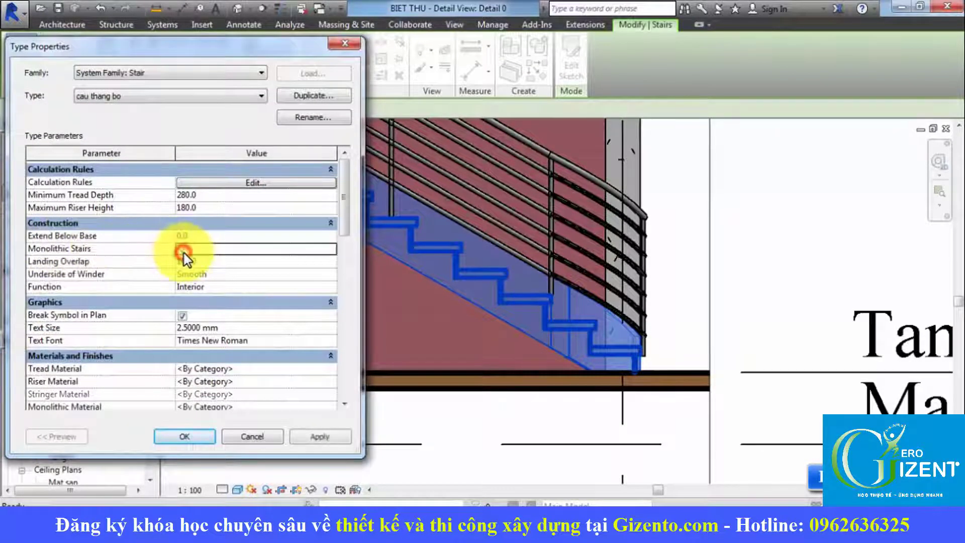
click(323, 434)
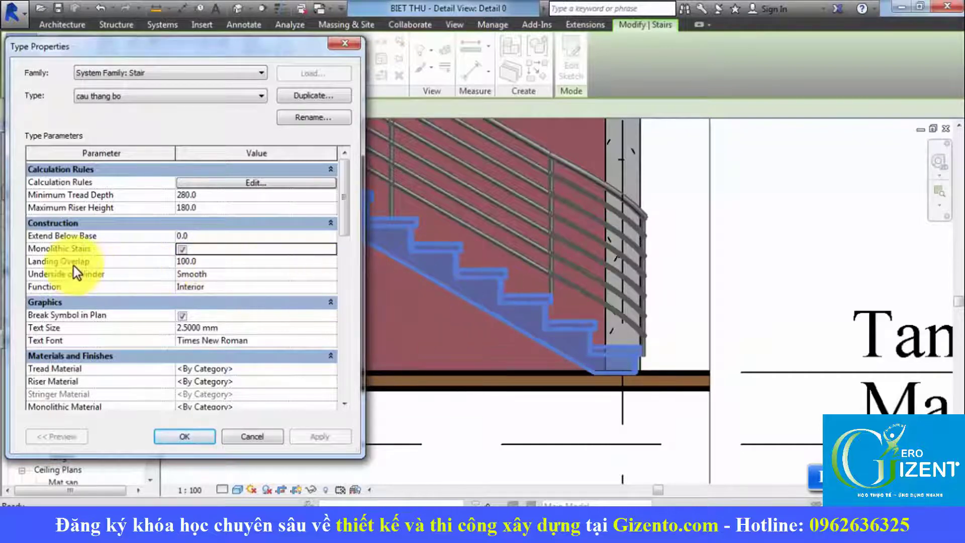
click(219, 262)
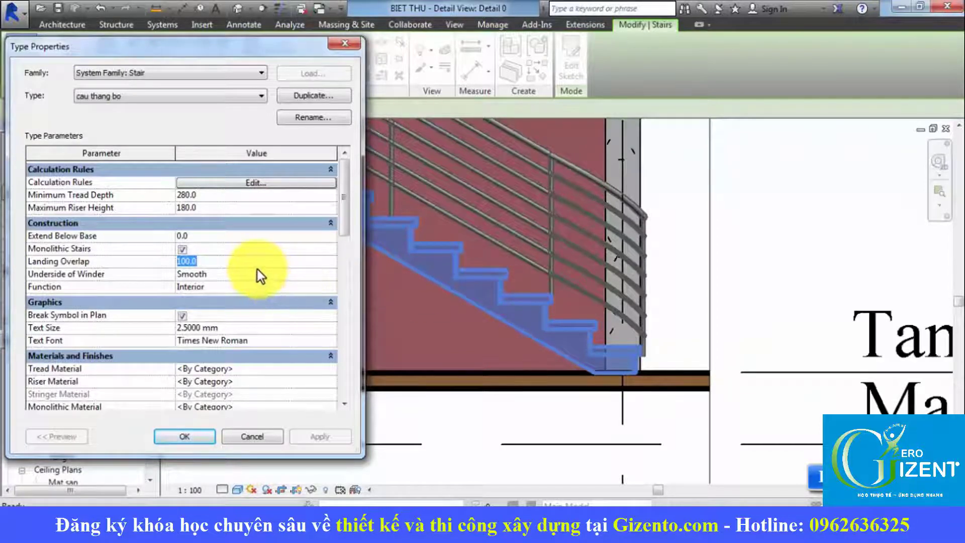
text(500)
click(327, 438)
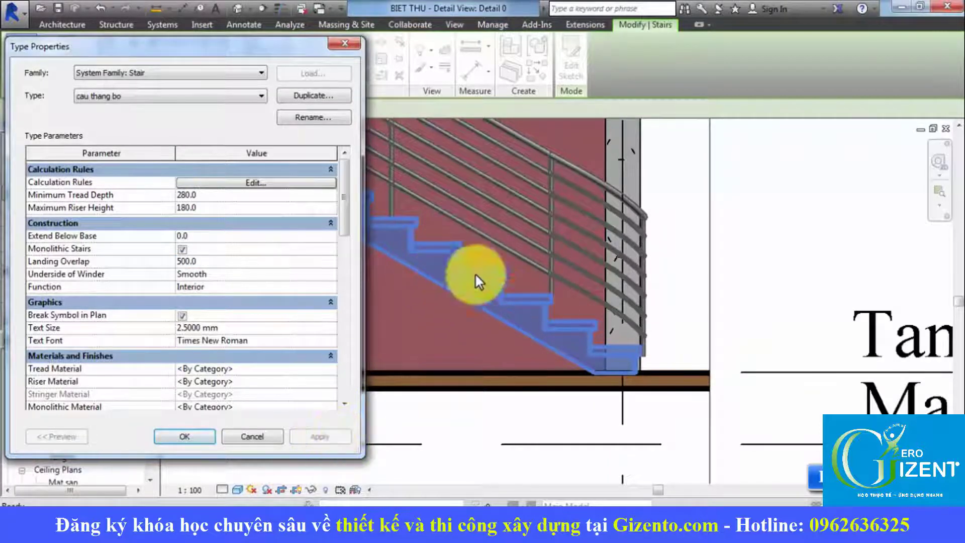
text(10)
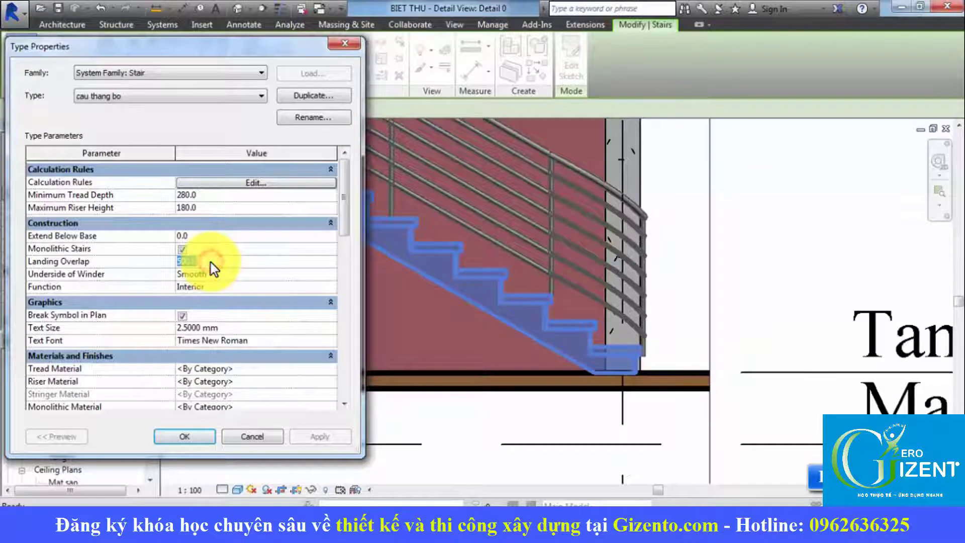
text(0)
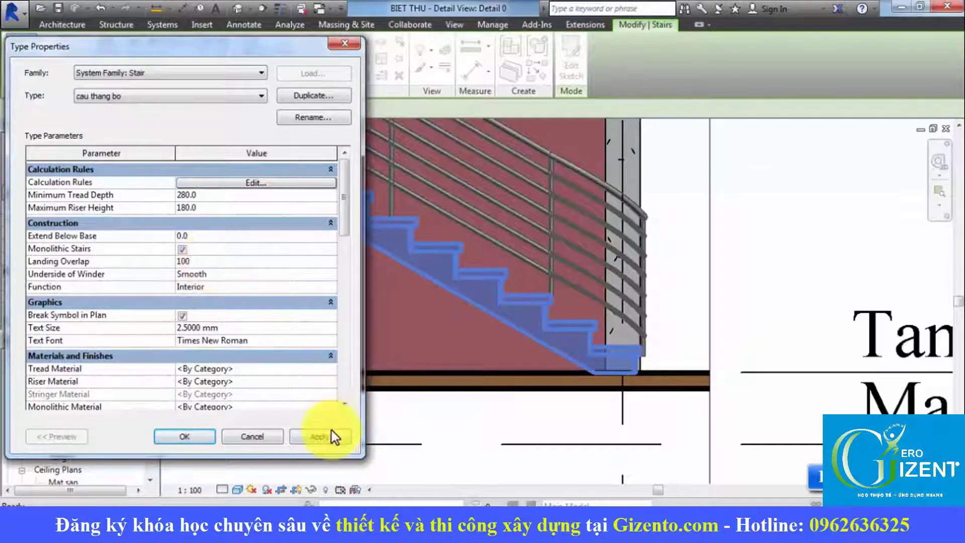
click(320, 437)
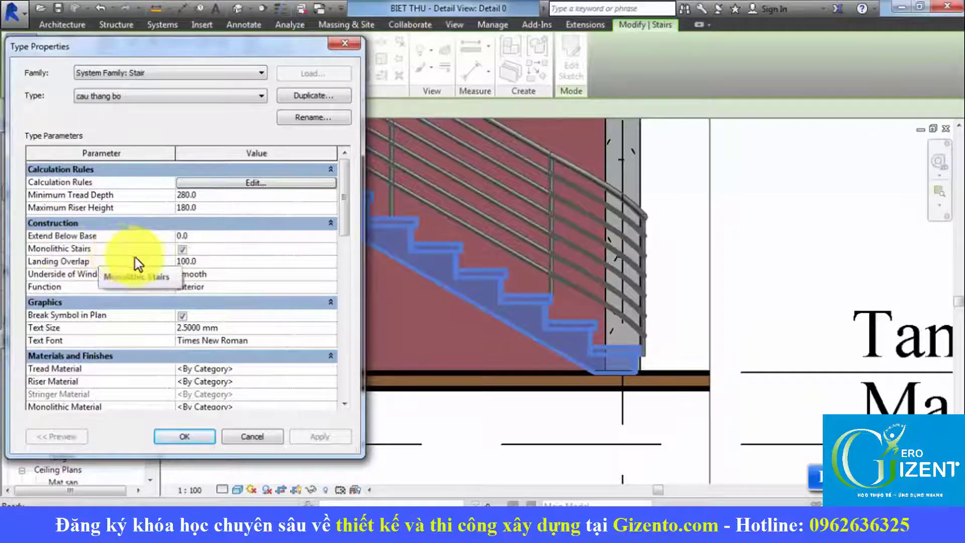
Set Underside of Winder to Stepped for cau thang bo, apply, and confirm with OK.
click(181, 249)
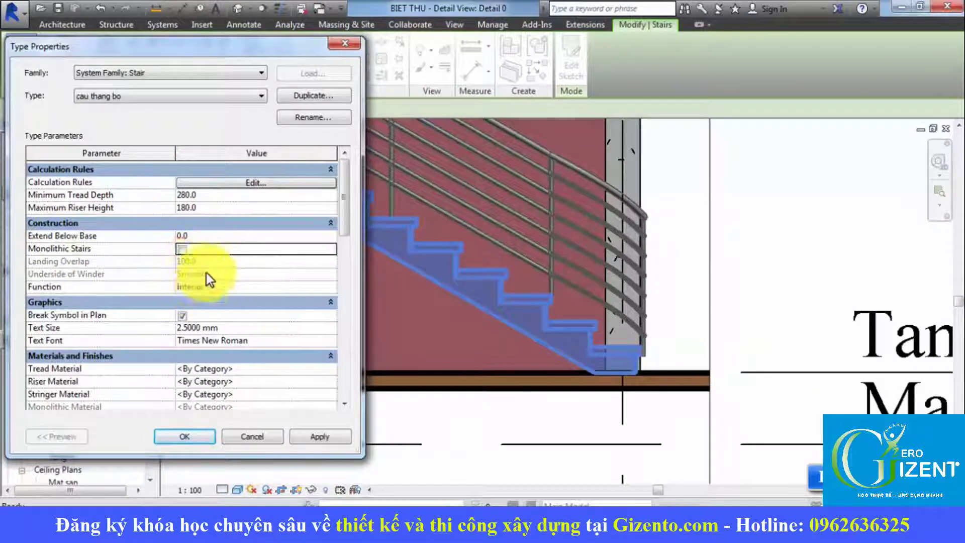
click(179, 249)
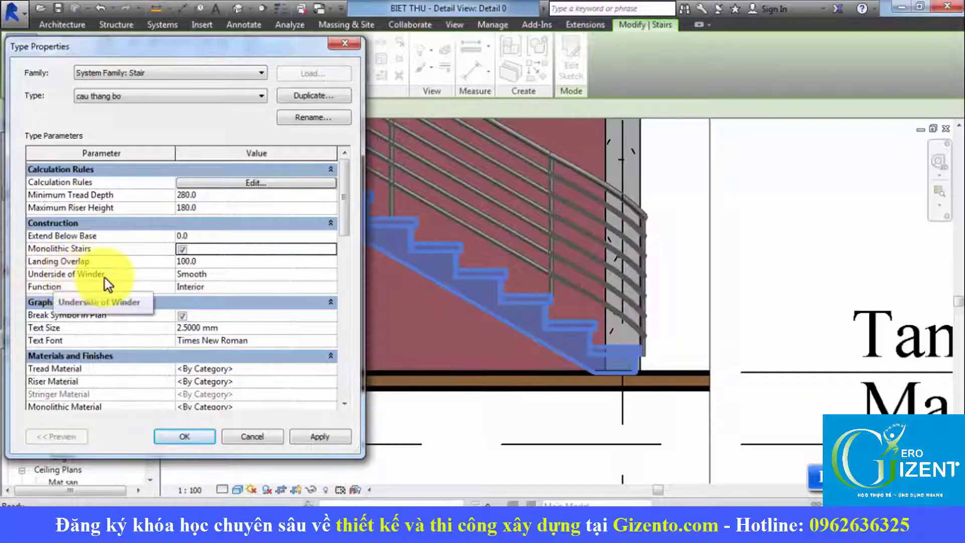
click(331, 273)
click(194, 286)
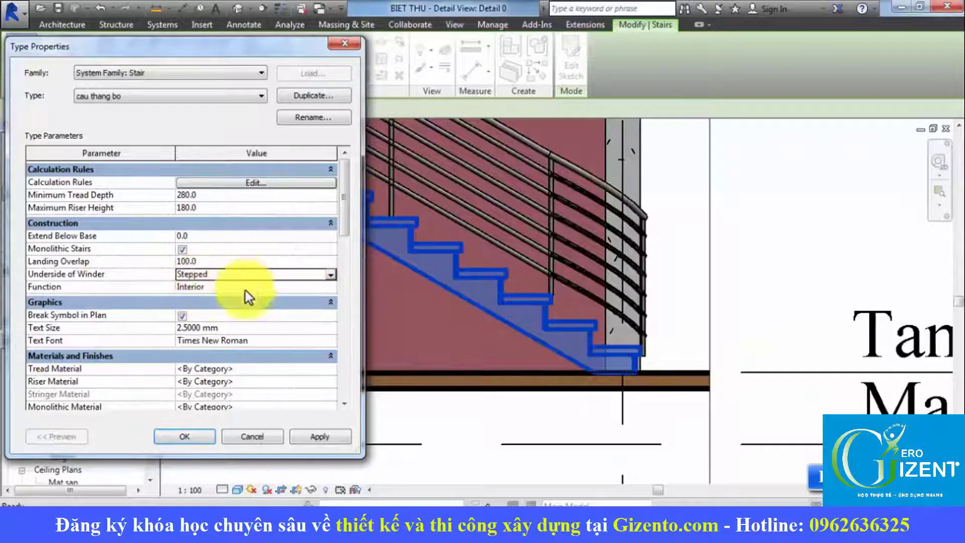
click(313, 437)
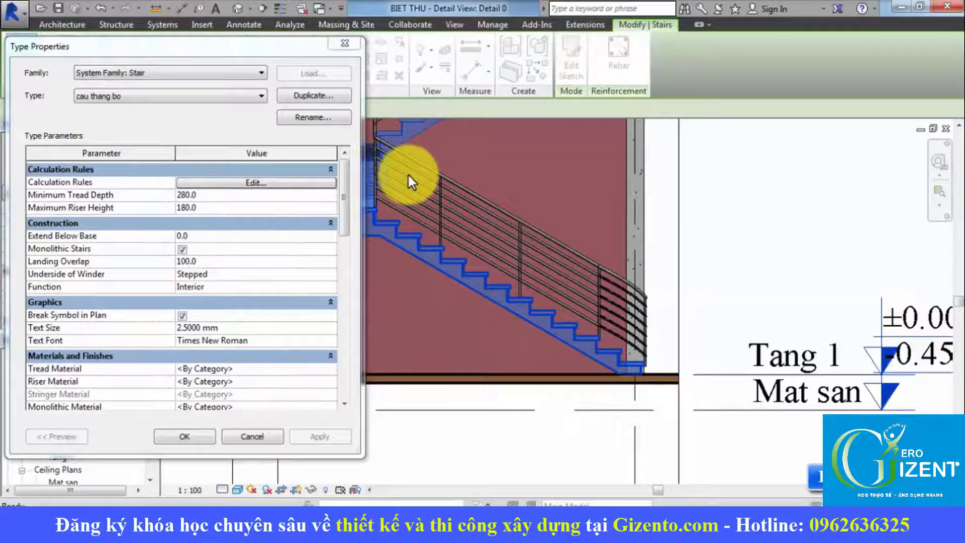
click(192, 438)
Switch to the Tang 1 plan, pan to free space, and show the Architecture tab's Stair options.
click(731, 243)
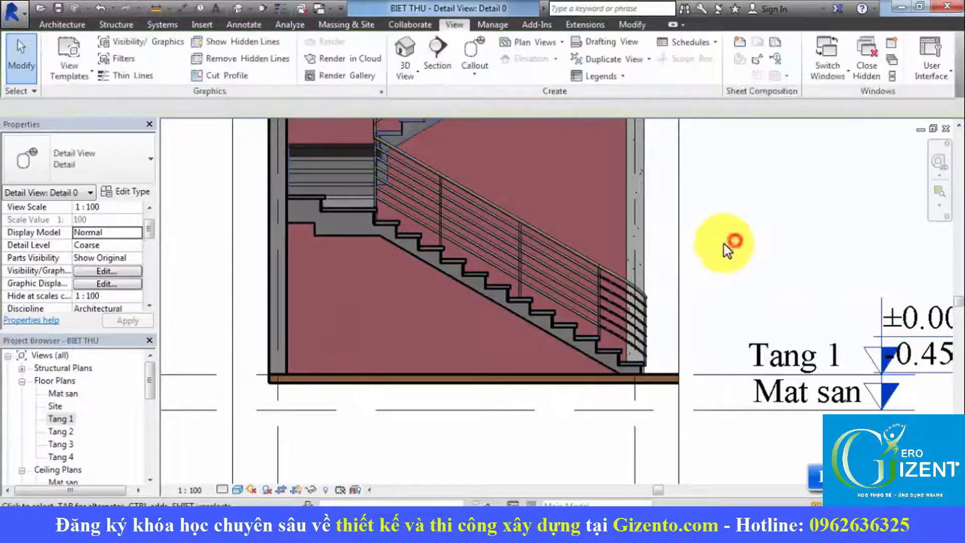
double_click(68, 419)
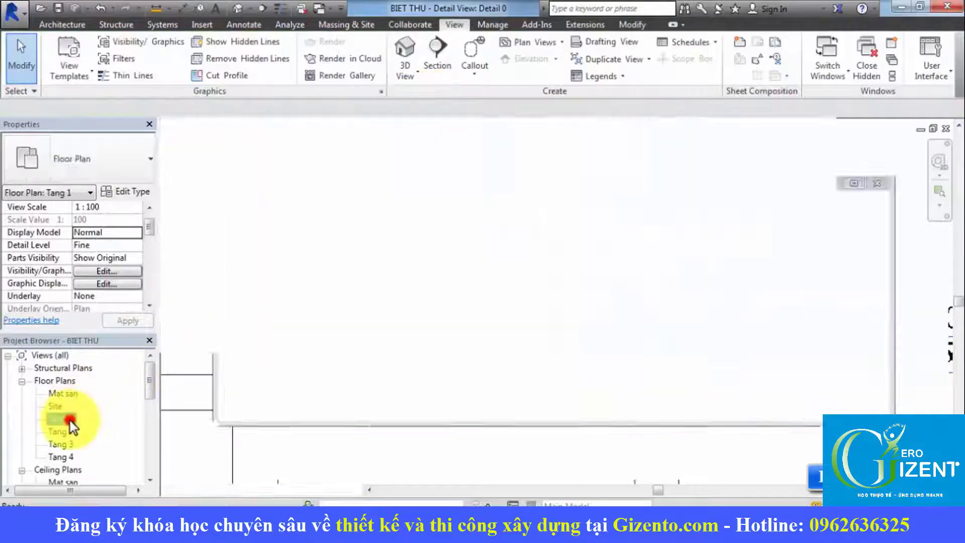
scroll(448, 371, up, 2)
scroll(352, 326, up, 2)
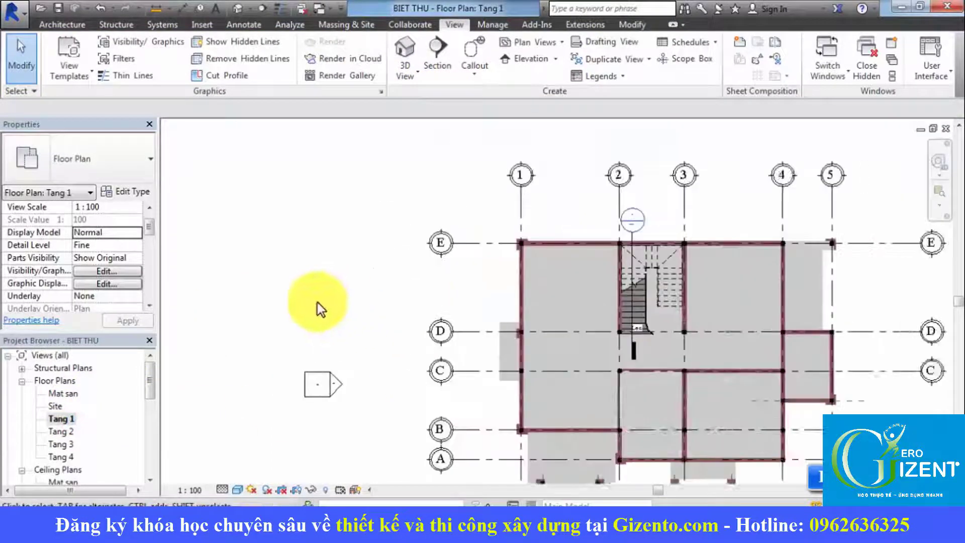
middle_drag(318, 303, 414, 288)
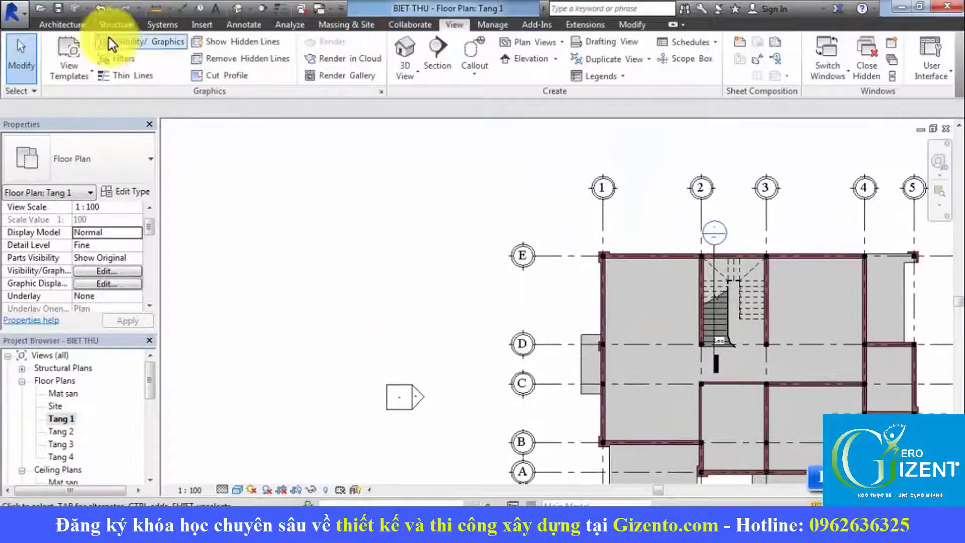
click(71, 26)
Sketch a centre-ends arc stair run of 28 risers, finish it, and open the default 3D view.
click(420, 75)
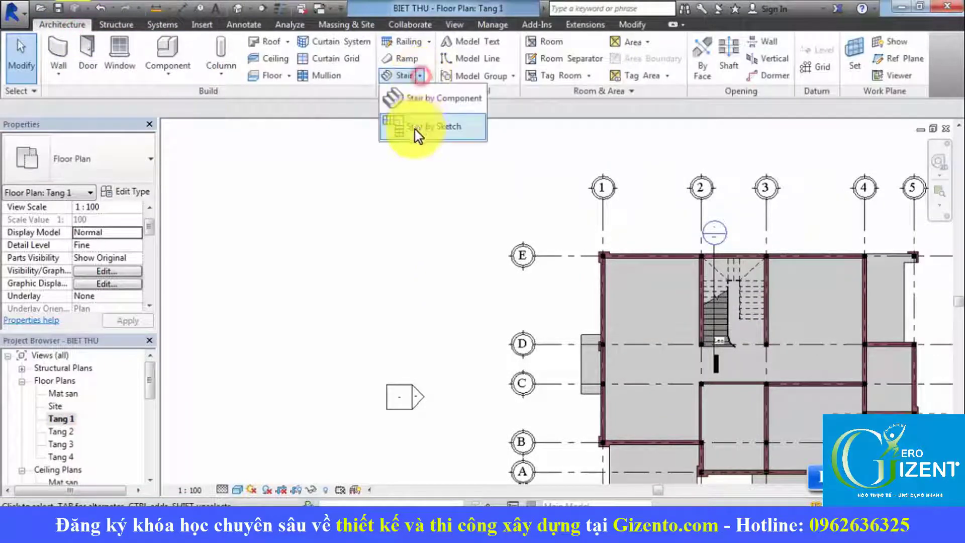
click(417, 130)
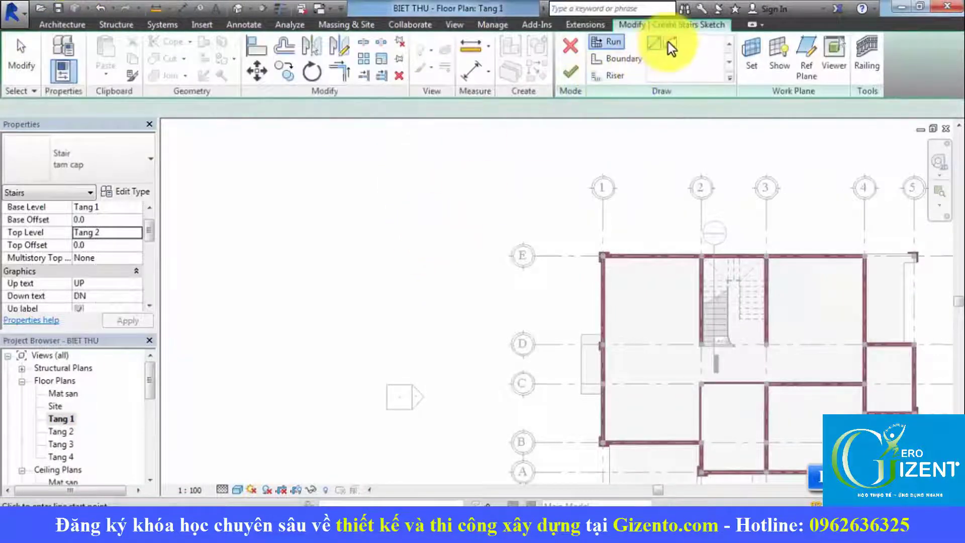
click(670, 44)
click(327, 324)
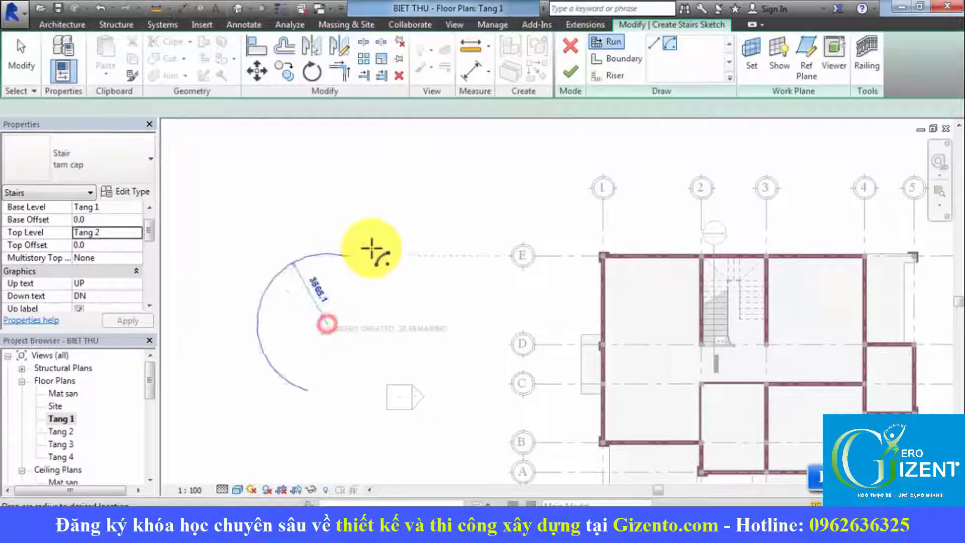
click(282, 290)
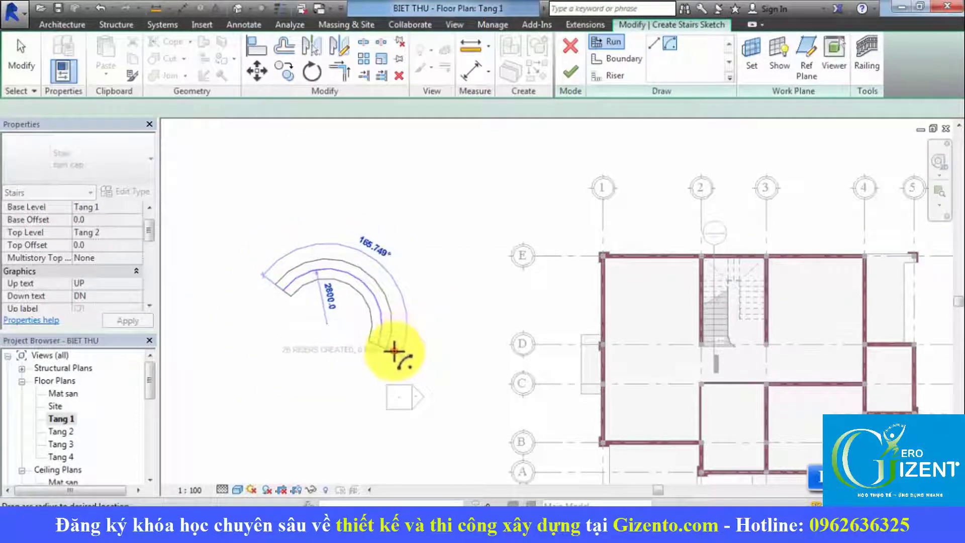
click(394, 351)
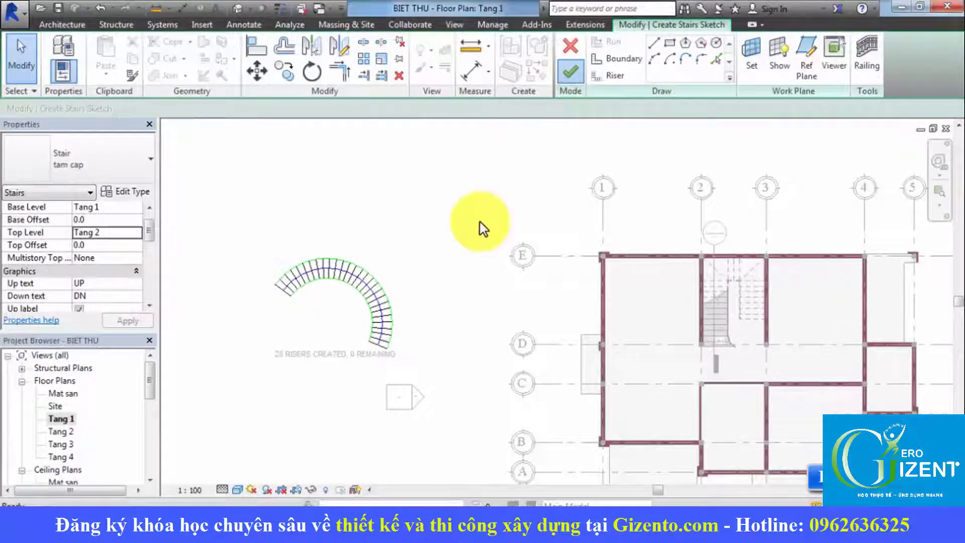
click(442, 210)
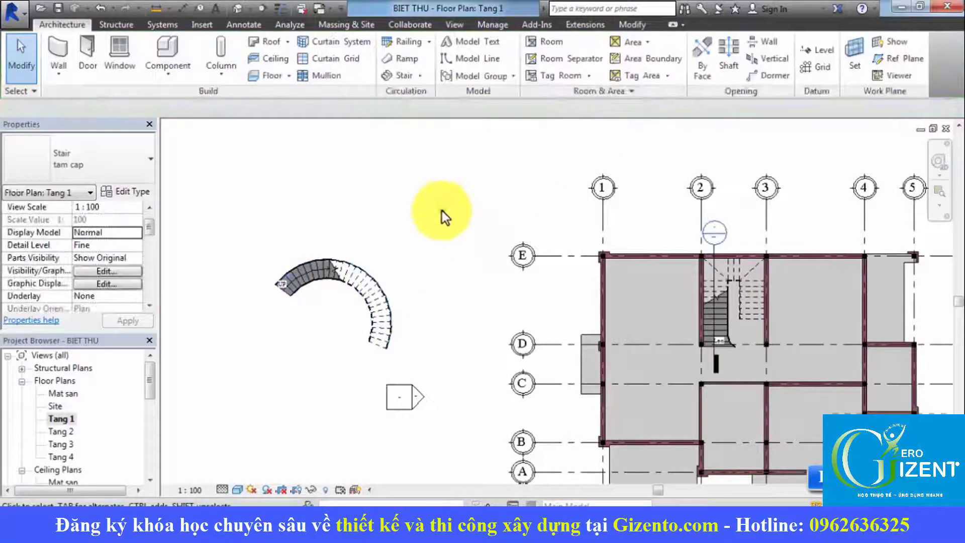
click(461, 25)
click(406, 50)
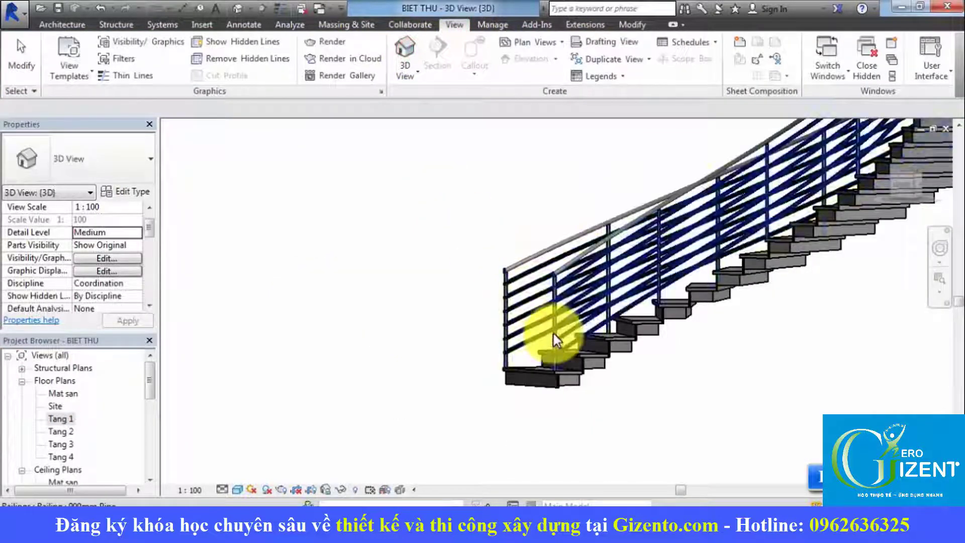
Select the curved stair and set its tam cap type's Landing Overlap to 100.
scroll(554, 328, down, 3)
scroll(636, 362, down, 3)
mouse_move(636, 362)
shift+middle_down()
mouse_move(690, 409)
mouse_move(526, 370)
mouse_move(498, 349)
mouse_move(459, 367)
shift+middle_up()
click(445, 316)
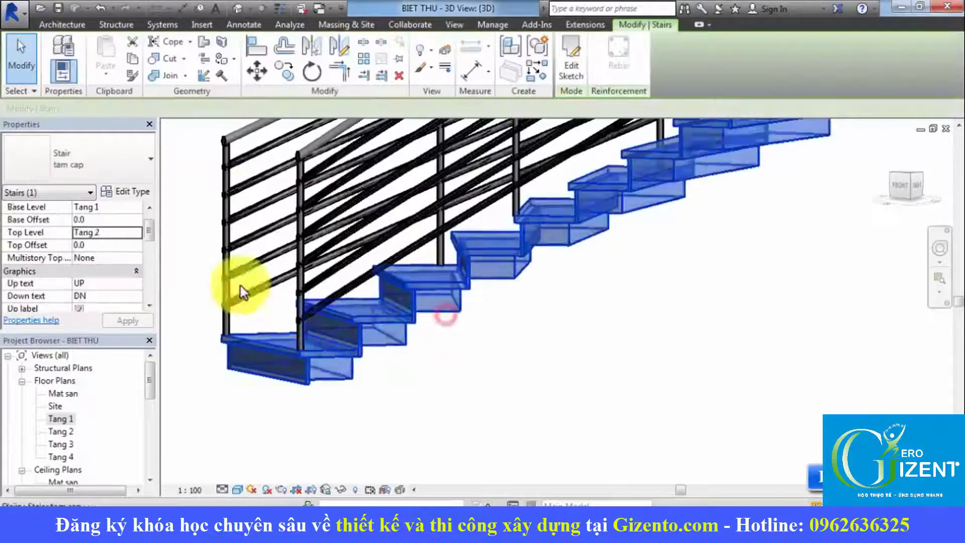
click(129, 192)
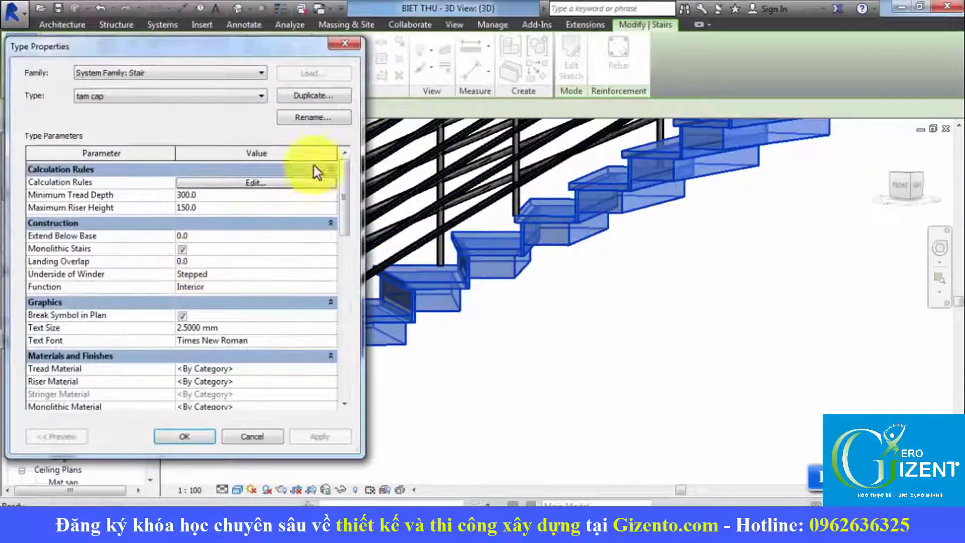
drag(266, 43, 258, 7)
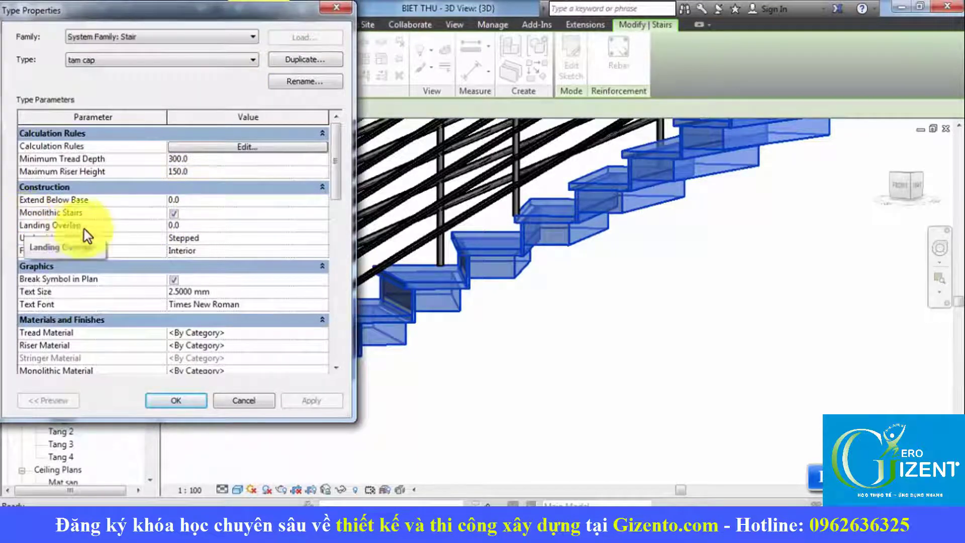
click(204, 226)
text(1)
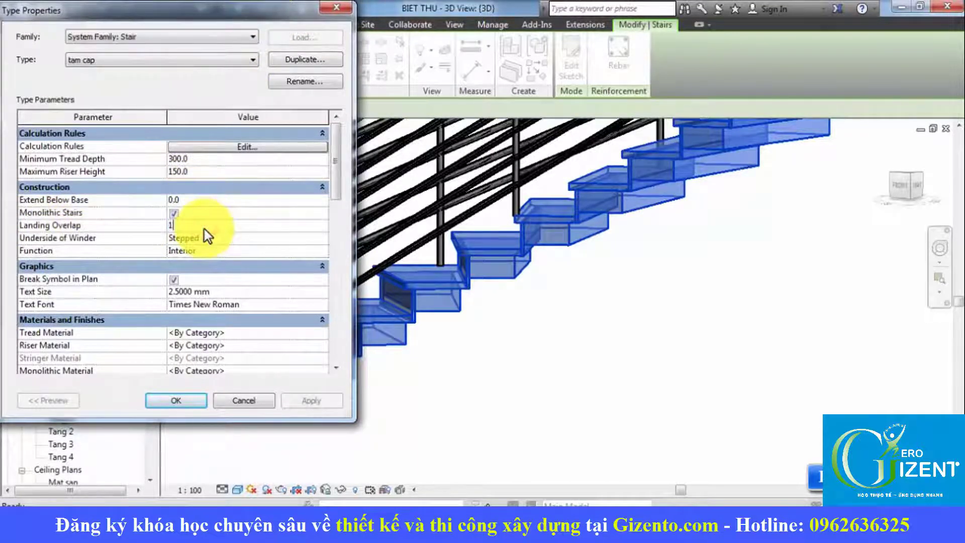
text(00)
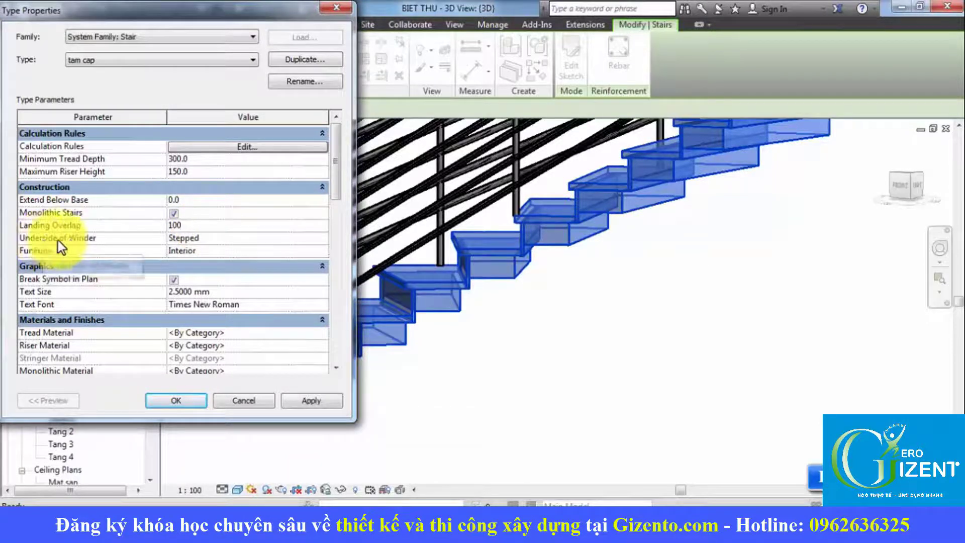
Try a Smooth winder underside, then revert it to Stepped and apply.
click(211, 238)
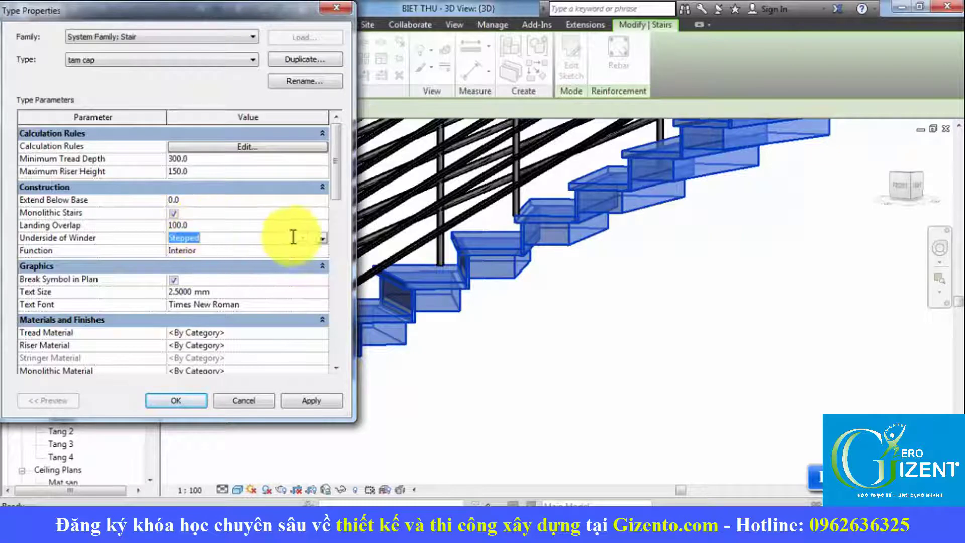
click(323, 239)
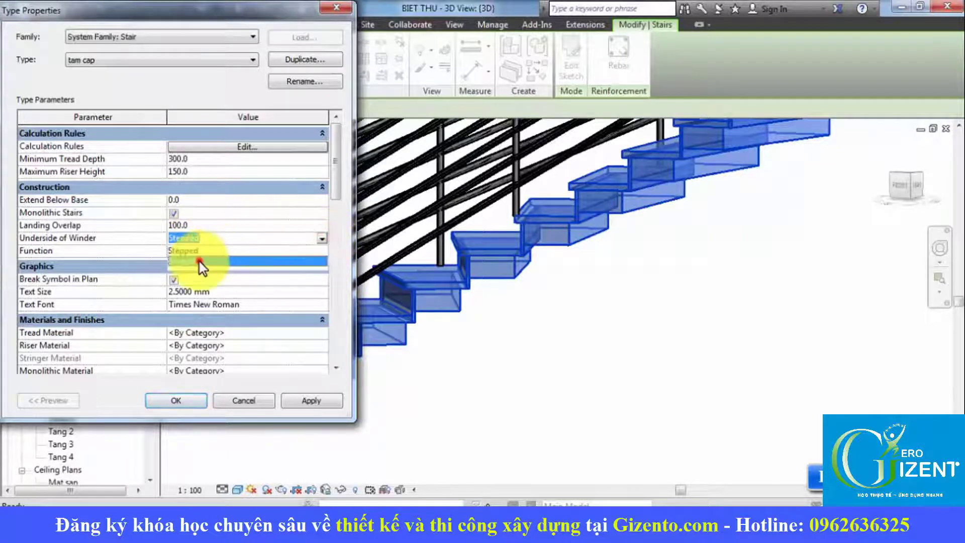
click(200, 261)
click(317, 401)
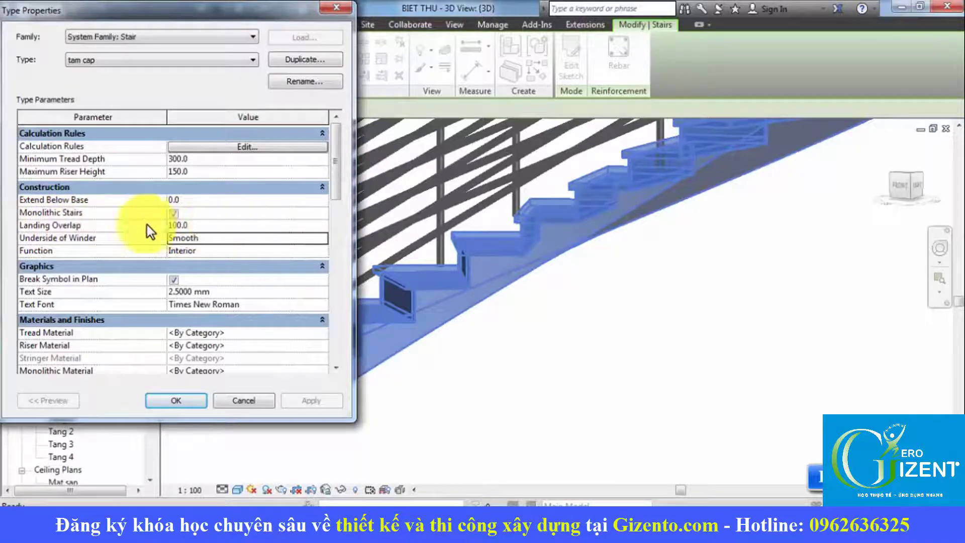
click(252, 239)
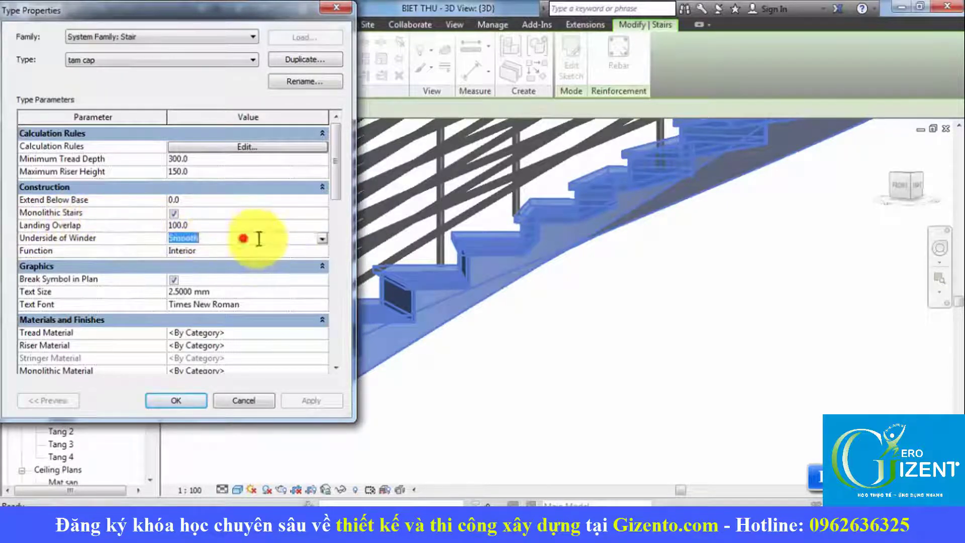
click(318, 238)
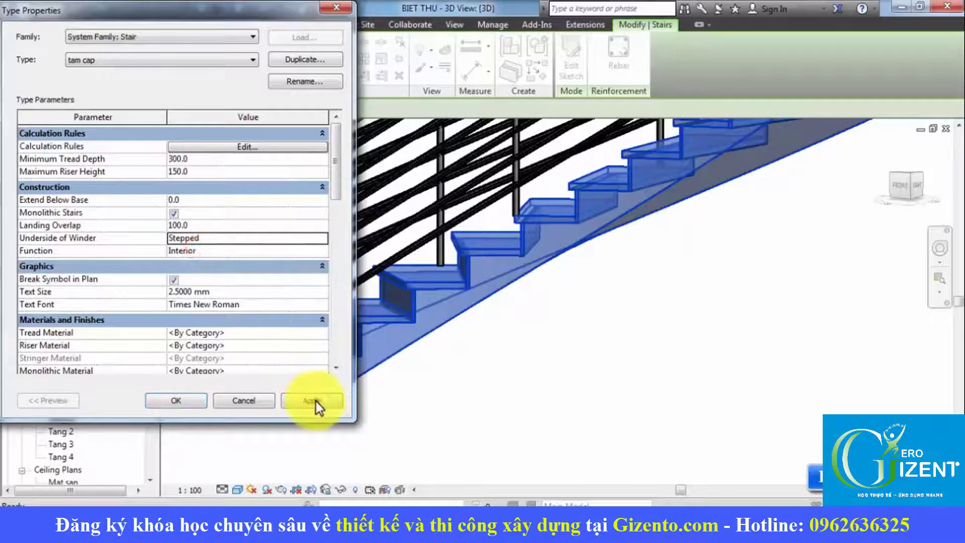
click(315, 400)
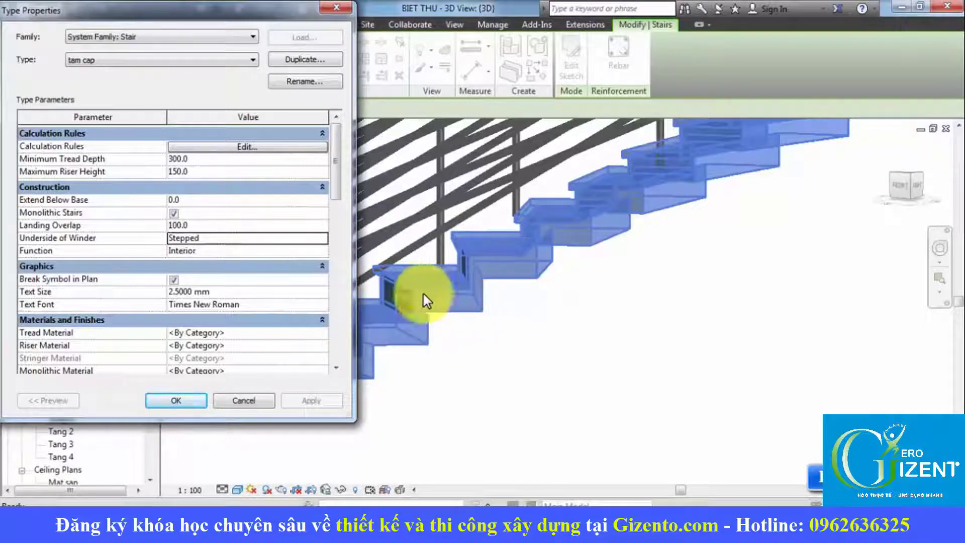
Set the tam cap Landing Overlap to 0, apply it, and confirm with OK.
click(230, 228)
text(0)
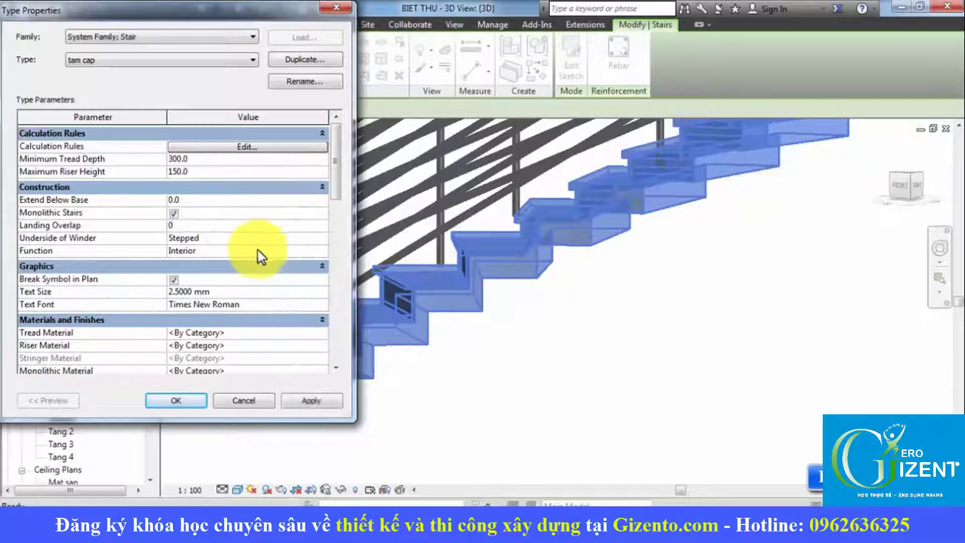
click(320, 402)
click(173, 401)
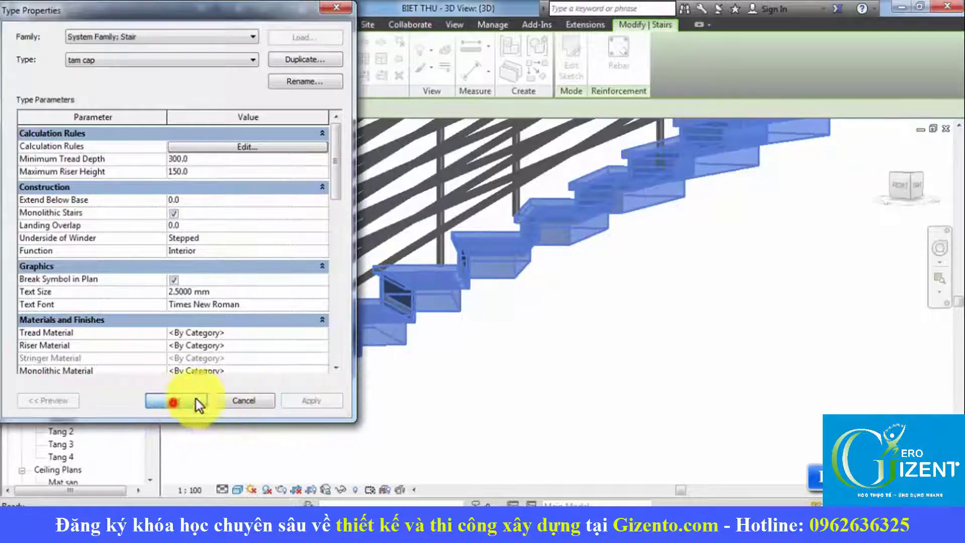
click(508, 344)
Zoom around the curved stair's treads in 3D, then select the stair.
scroll(518, 362, up, 5)
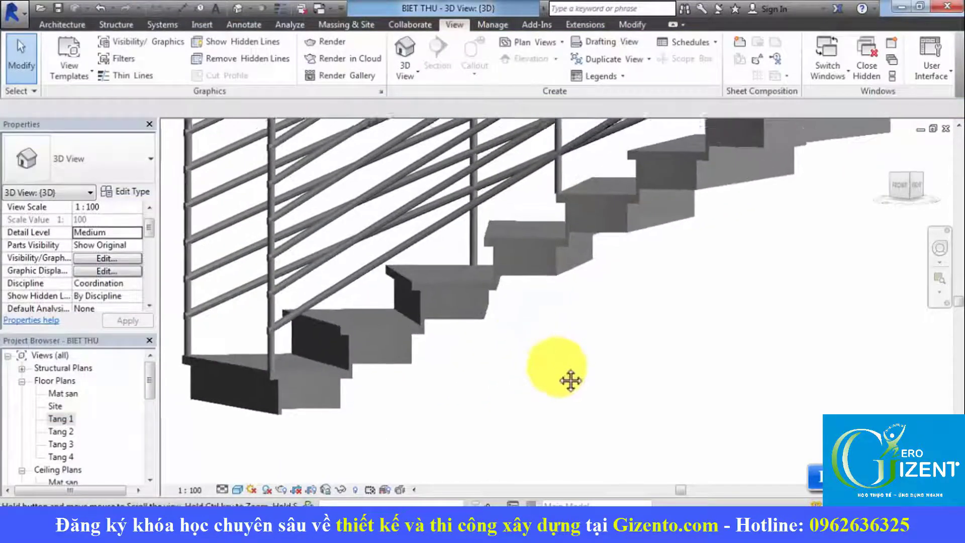
scroll(518, 353, down, 2)
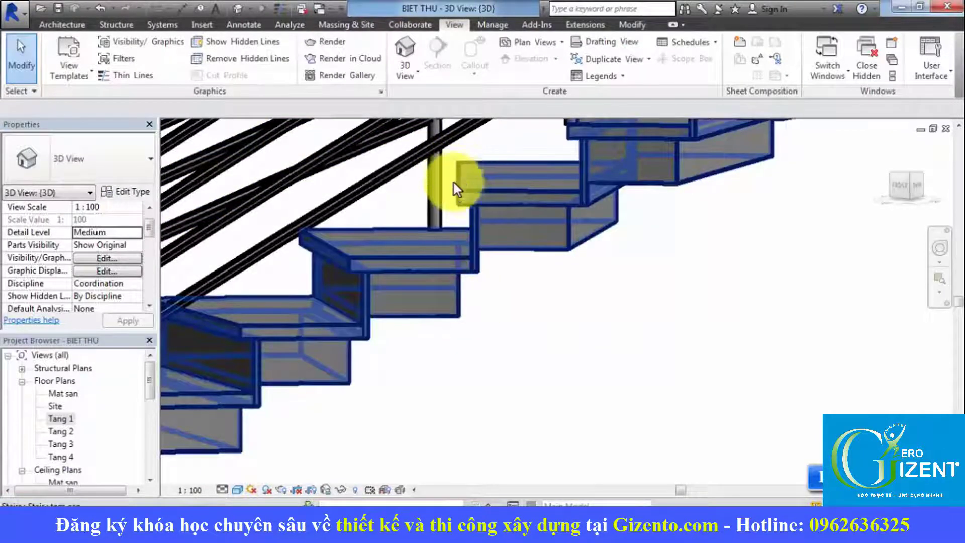
scroll(483, 299, up, 2)
scroll(477, 296, up, 2)
scroll(507, 294, up, 2)
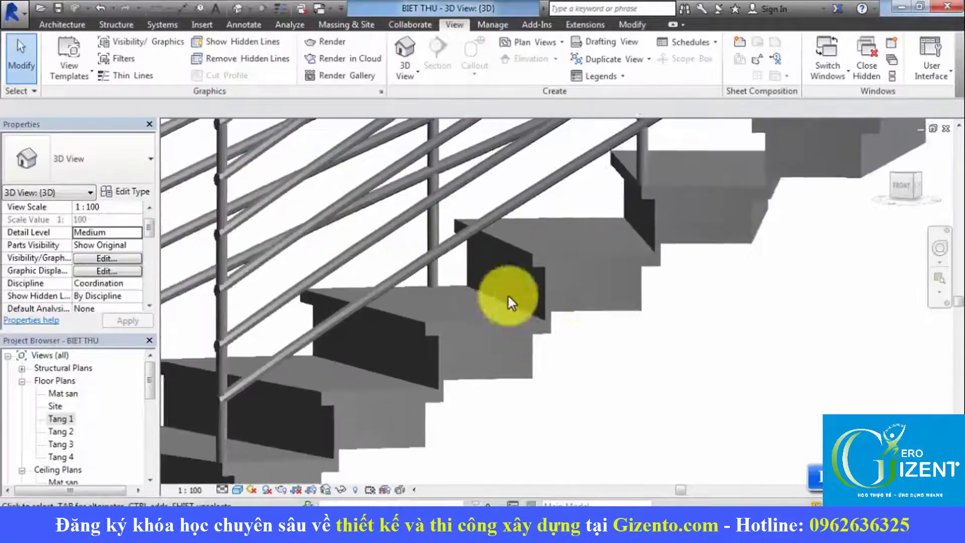
scroll(613, 297, up, 1)
scroll(556, 291, up, 1)
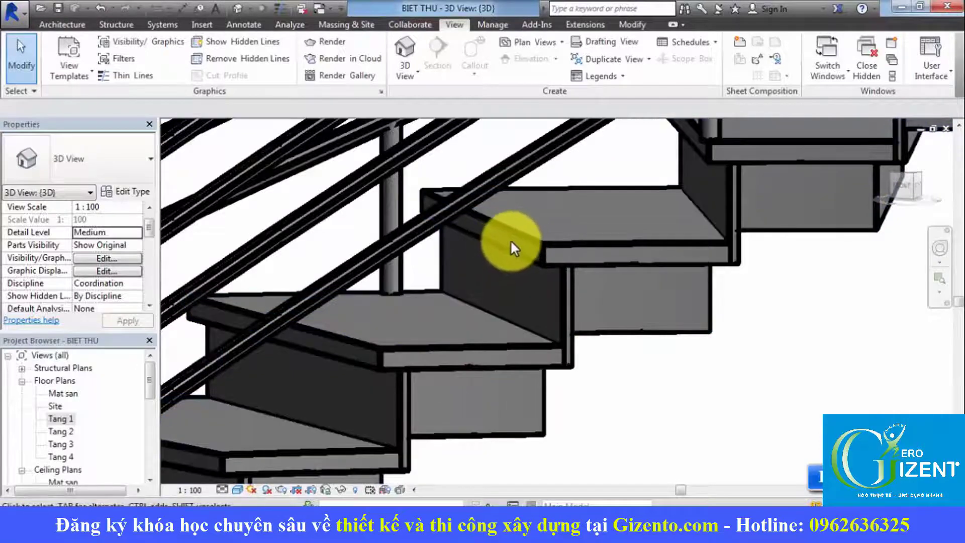
scroll(522, 280, down, 2)
scroll(523, 283, down, 2)
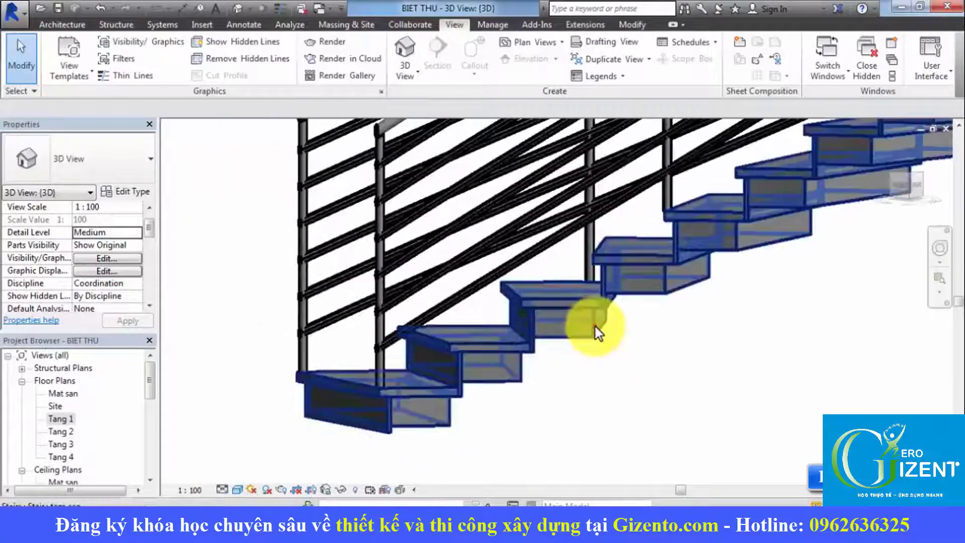
click(496, 343)
Set the tam cap type's Landing Overlap to 100, apply, and confirm with OK.
click(127, 191)
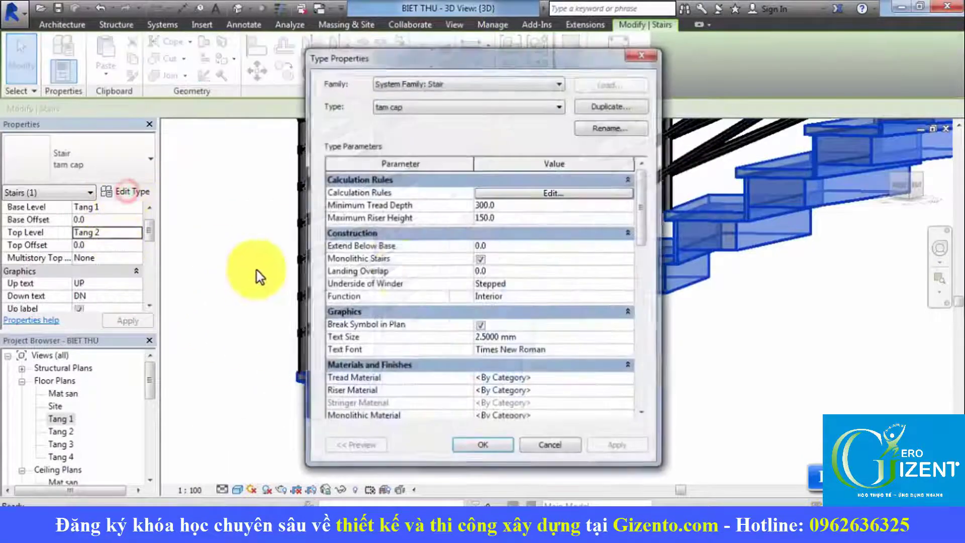
text(100)
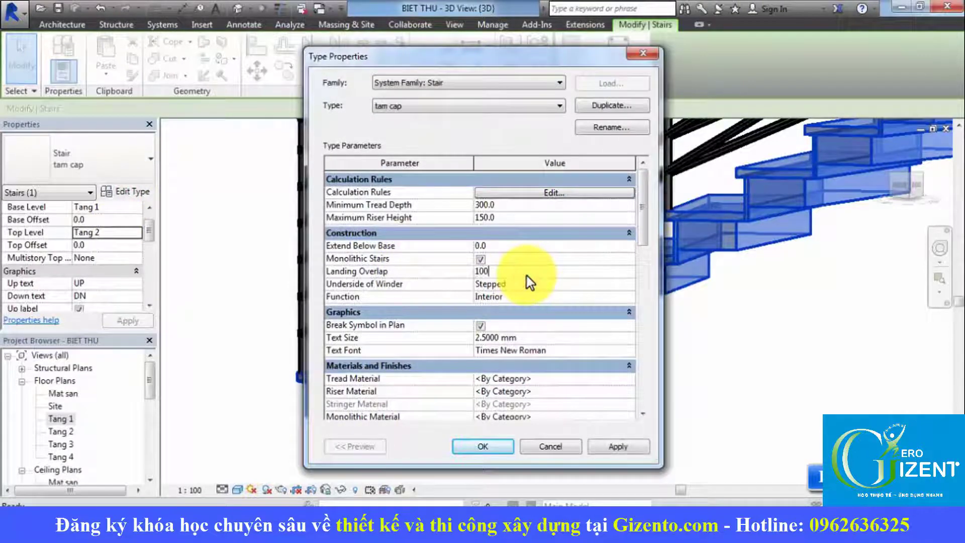
click(619, 445)
click(483, 446)
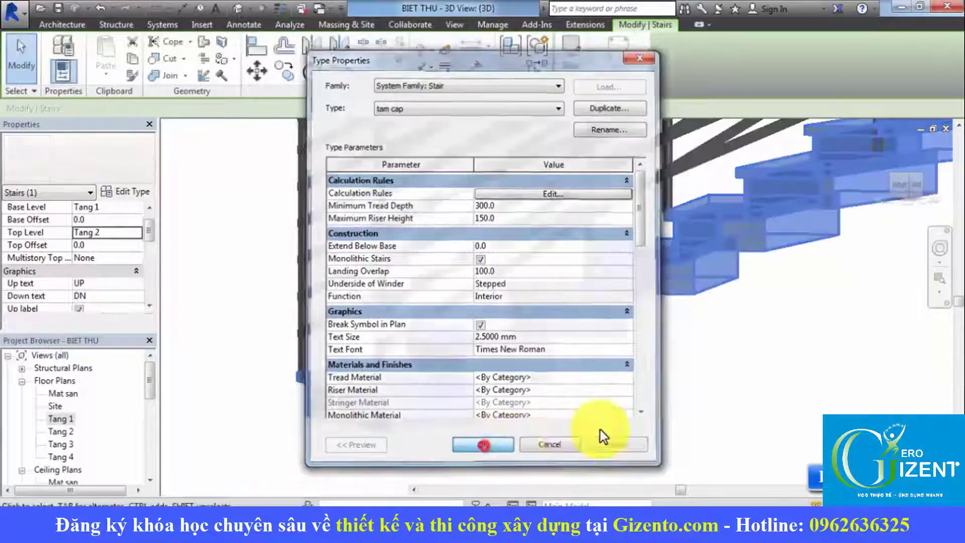
click(674, 361)
Zoom and pan to inspect the 3D stair, then open the Tang 1 floor plan.
scroll(674, 405, up, 3)
scroll(596, 338, up, 2)
scroll(538, 301, up, 2)
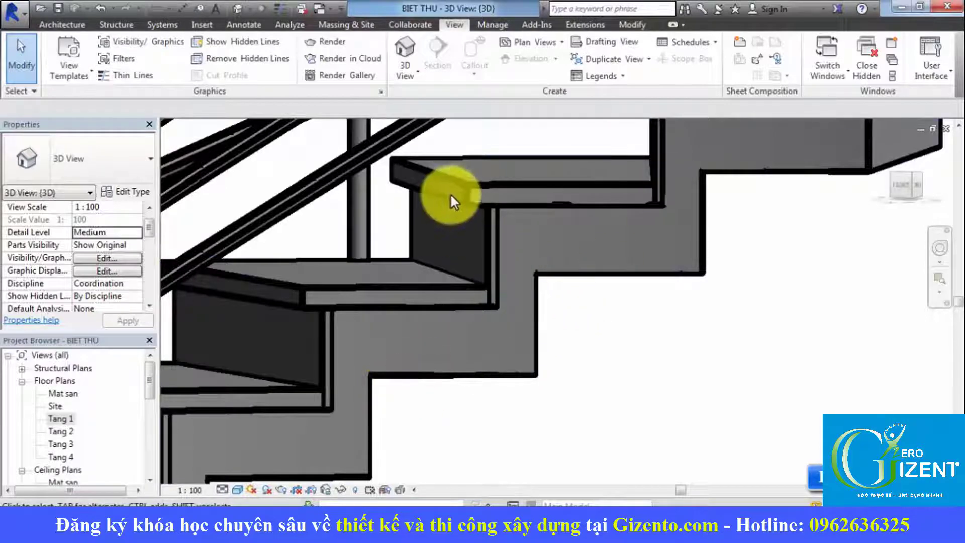
scroll(596, 344, down, 3)
scroll(596, 345, down, 3)
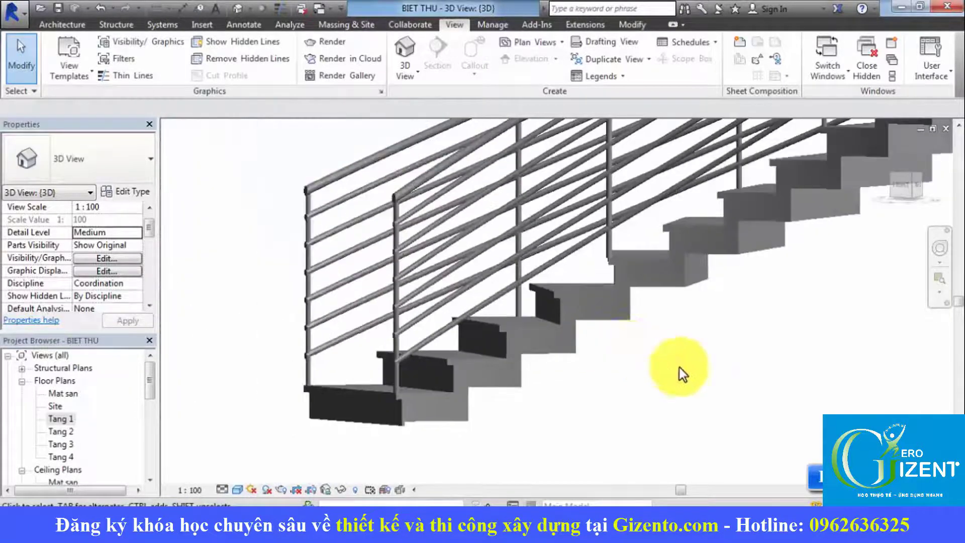
middle_drag(678, 376, 596, 389)
scroll(598, 388, down, 3)
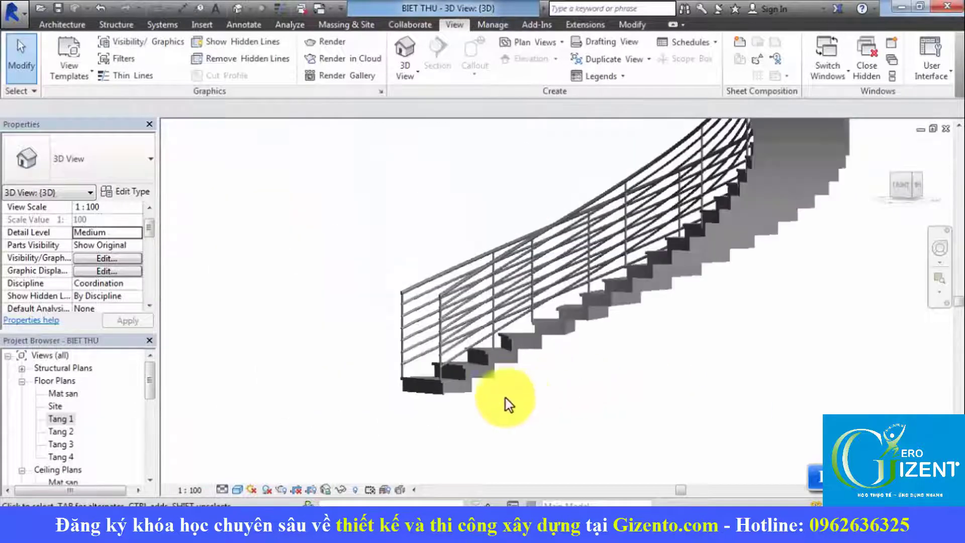
double_click(59, 419)
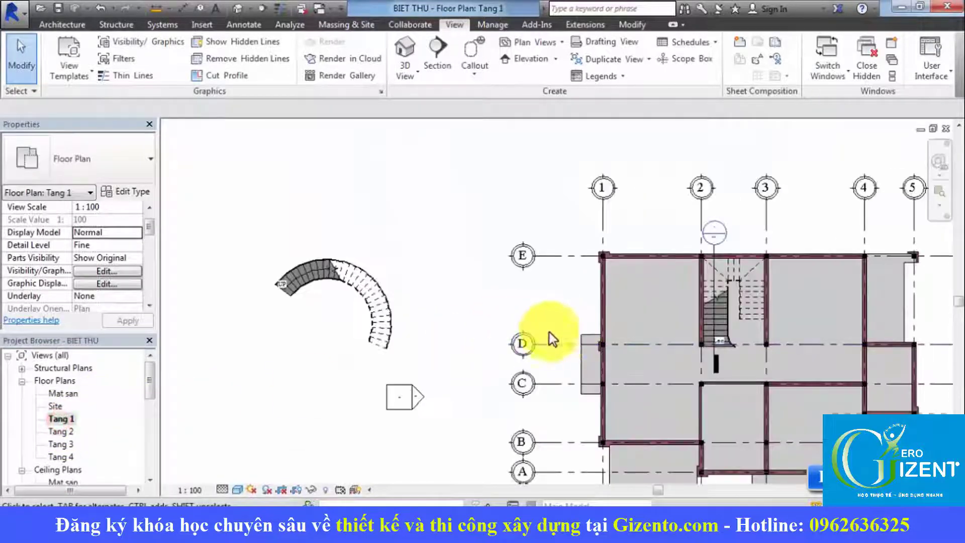
Open the Detail 0 callout view and the straight stair's Type Properties.
scroll(617, 291, up, 3)
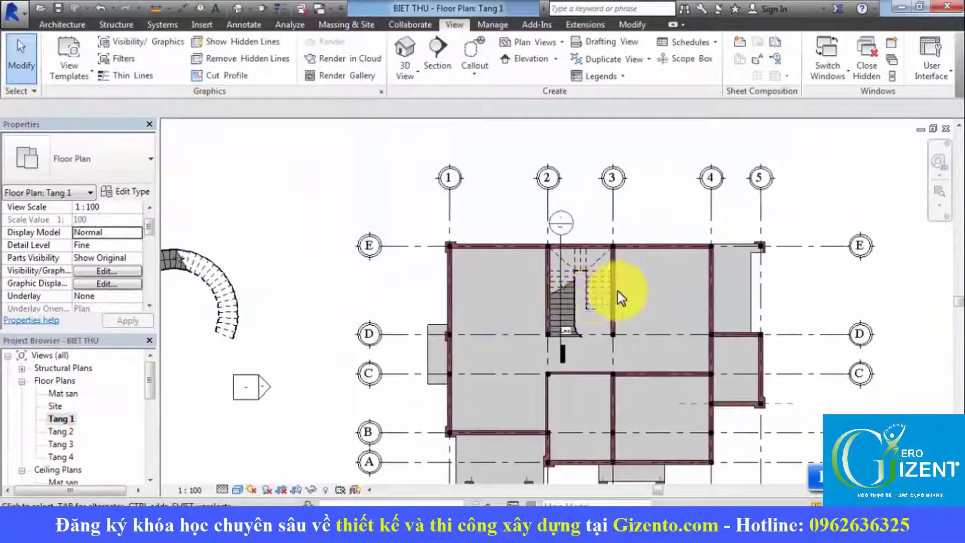
scroll(572, 307, up, 3)
scroll(571, 308, down, 1)
scroll(468, 131, up, 1)
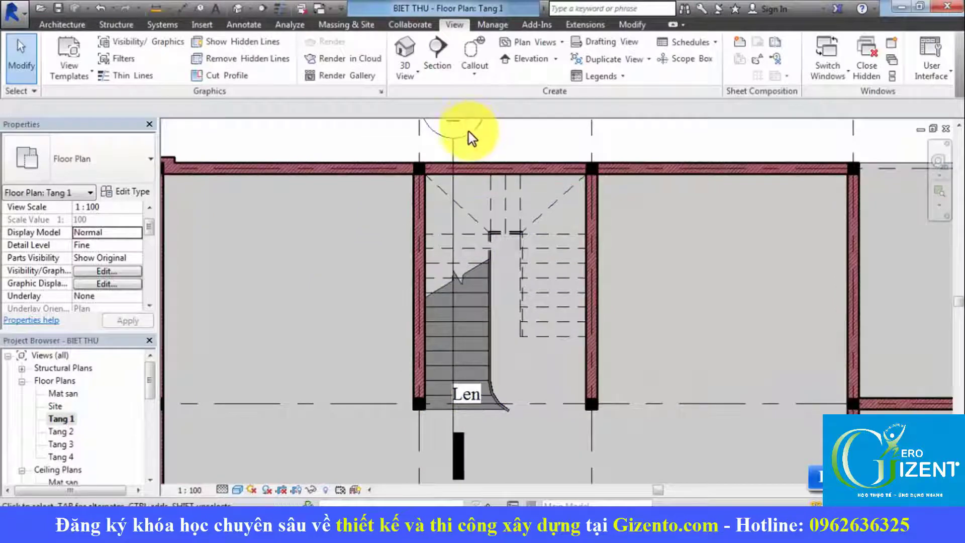
double_click(468, 131)
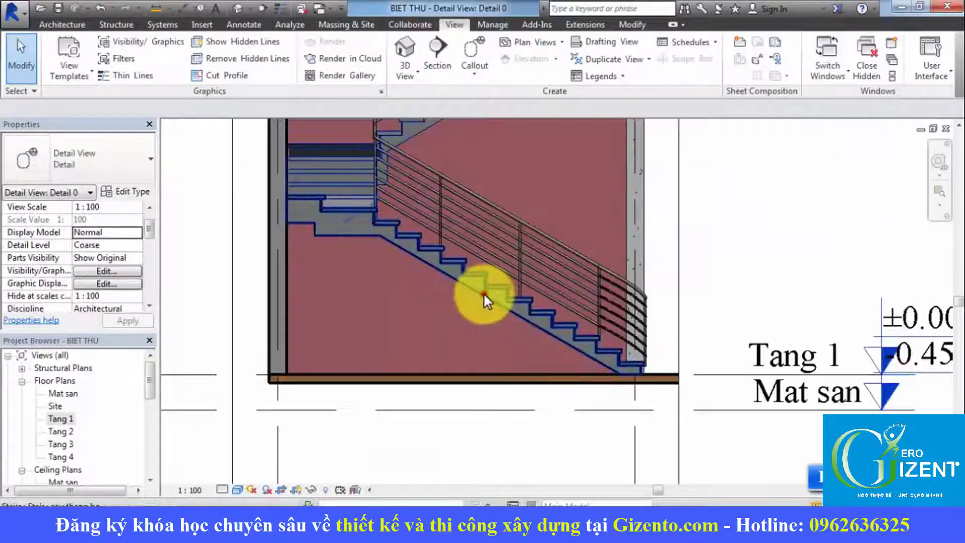
click(483, 292)
click(124, 194)
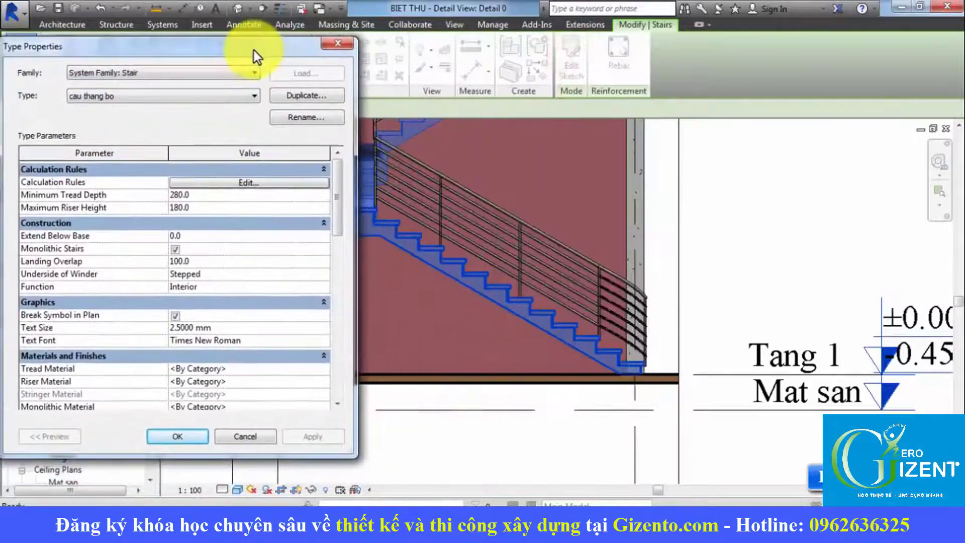
drag(555, 68, 251, 44)
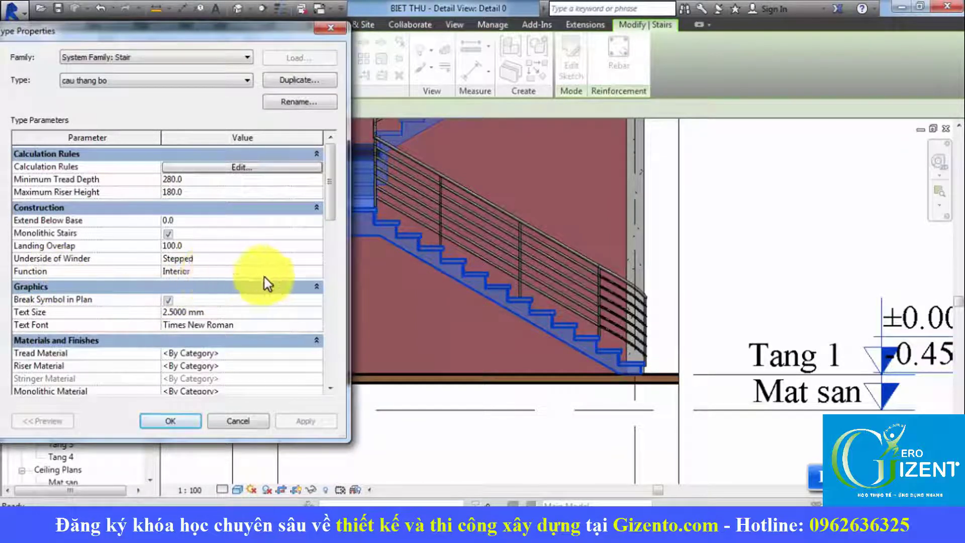
Keep the stair Function as Interior, toggle Break Symbol in Plan, and close the dialog.
click(316, 271)
click(203, 275)
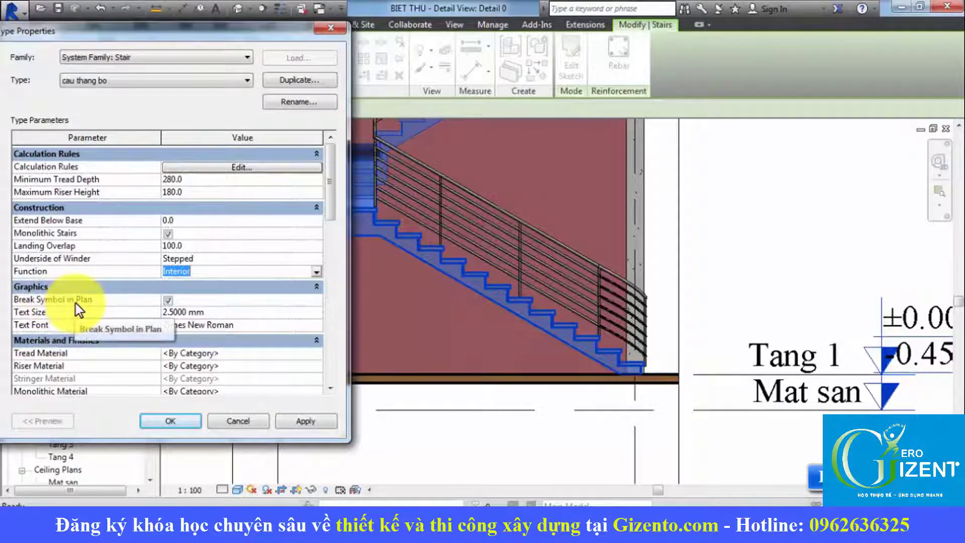
click(167, 300)
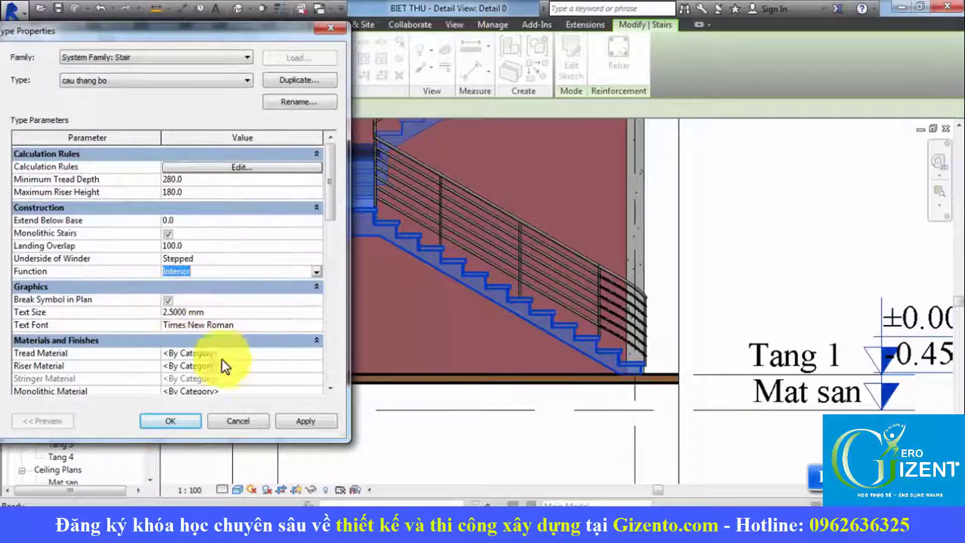
click(250, 420)
click(751, 269)
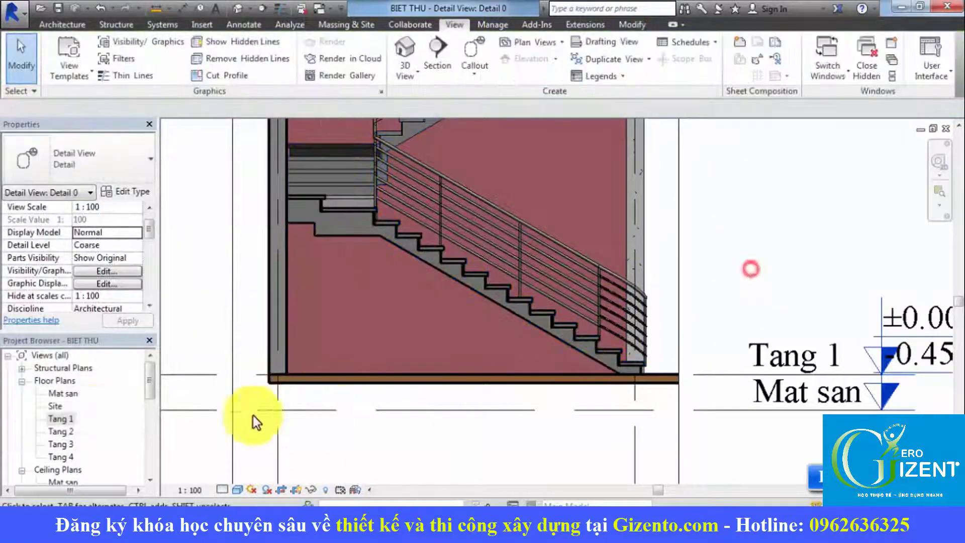
Open the Tang 1 plan and the cau thang bo stair's Type Properties.
double_click(65, 419)
scroll(515, 350, up, 1)
mouse_move(515, 350)
middle_down()
mouse_move(526, 421)
mouse_move(508, 441)
middle_up()
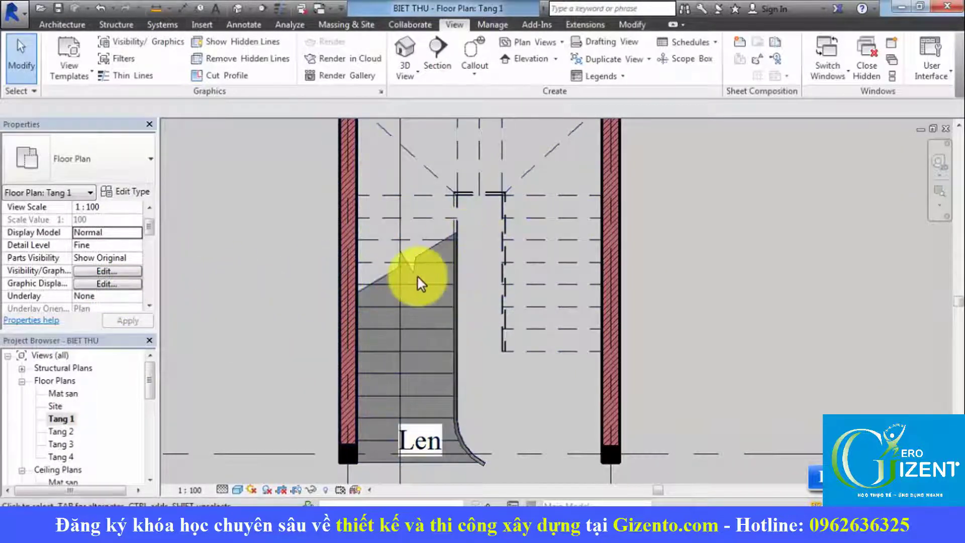
click(430, 281)
click(134, 192)
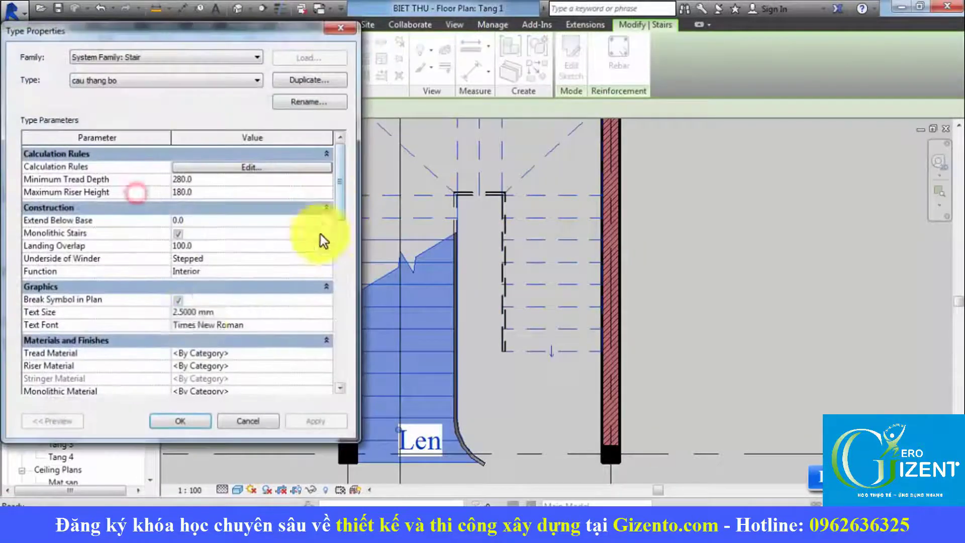
Preview the plan with Break Symbol in Plan off, then turn it back on.
click(178, 300)
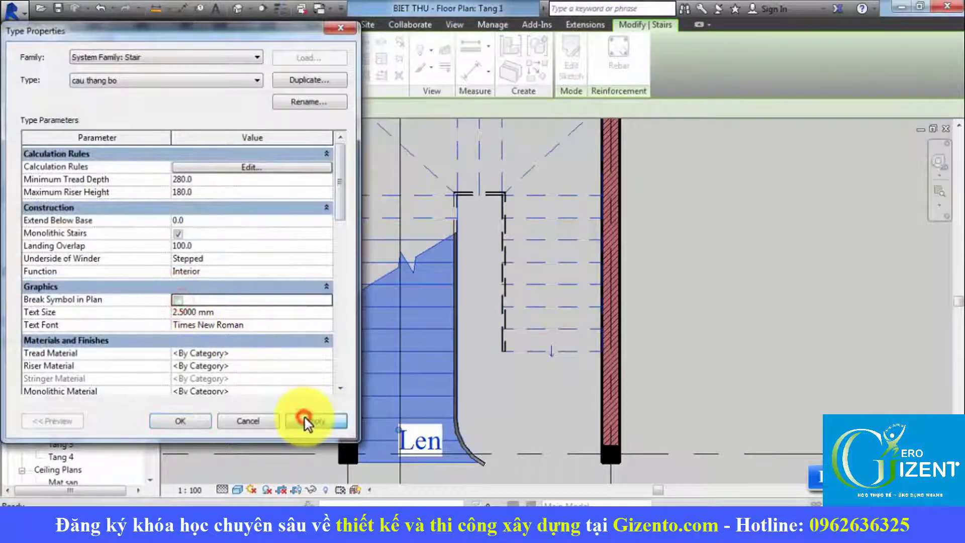
click(305, 420)
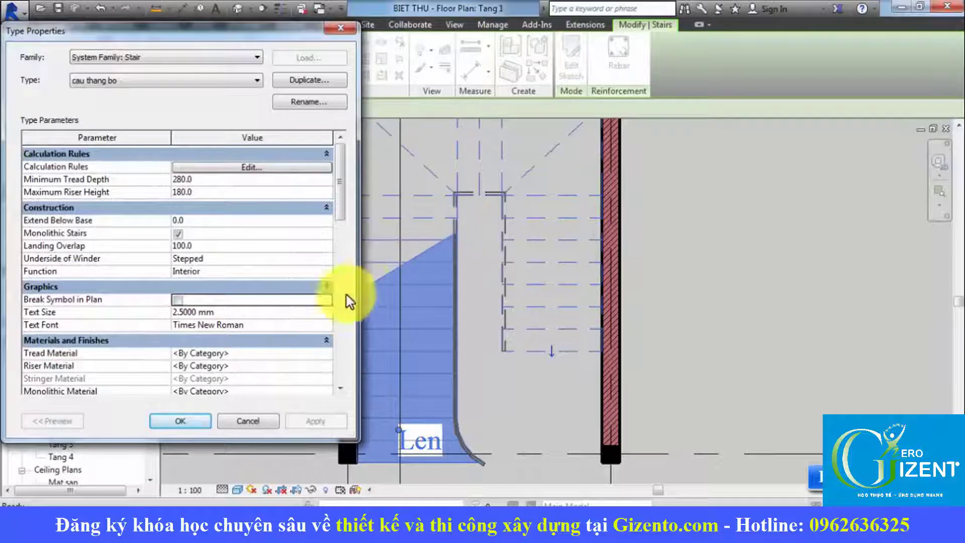
click(177, 299)
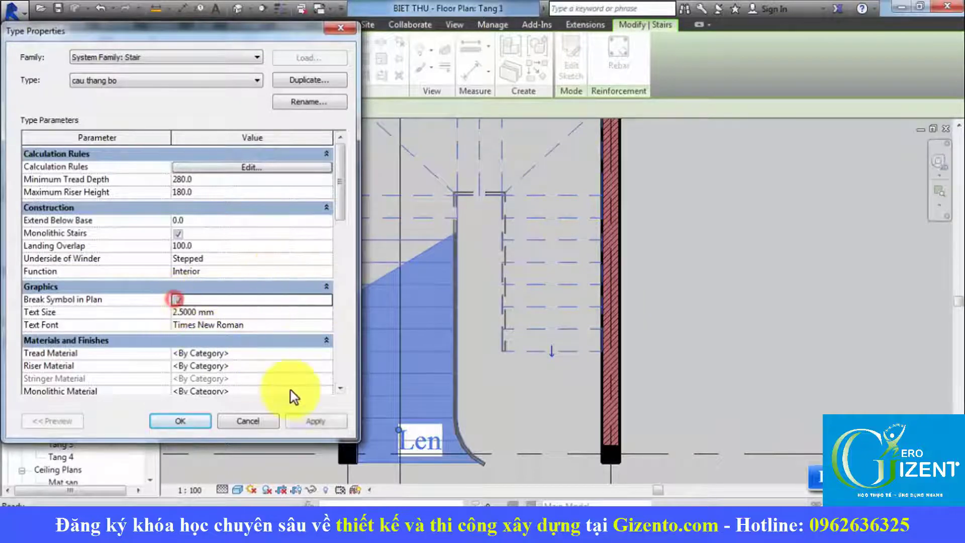
click(312, 420)
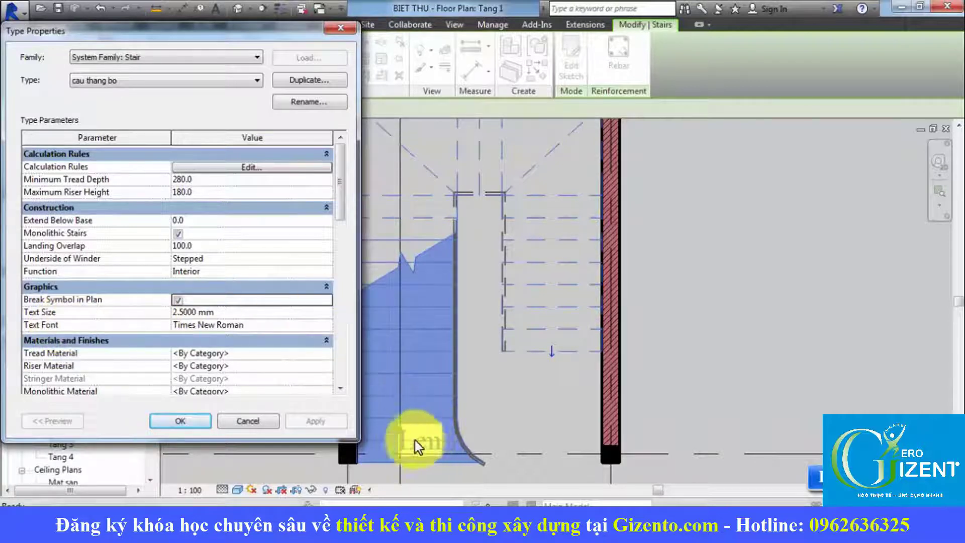
Set the stair's plan text size to 2 and apply it.
click(246, 312)
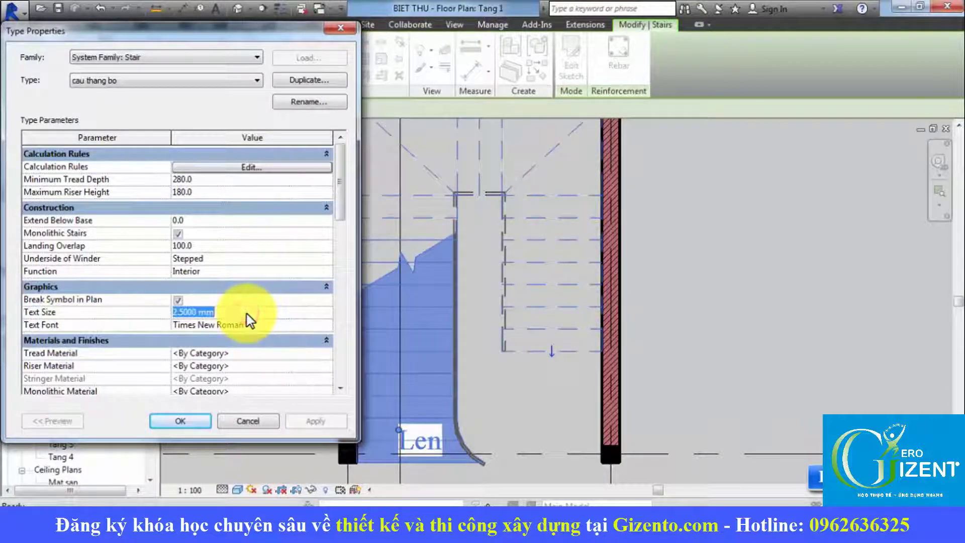
text(2)
click(318, 423)
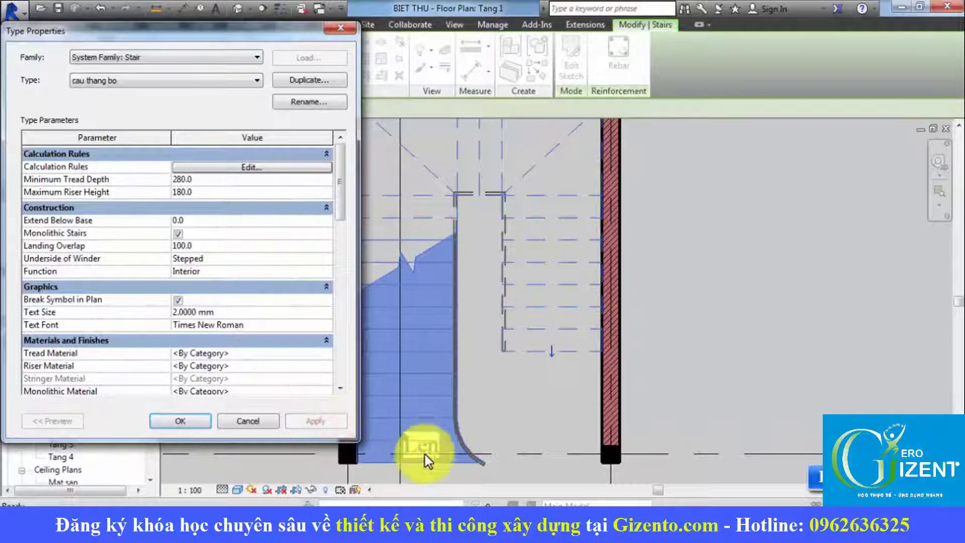
click(271, 325)
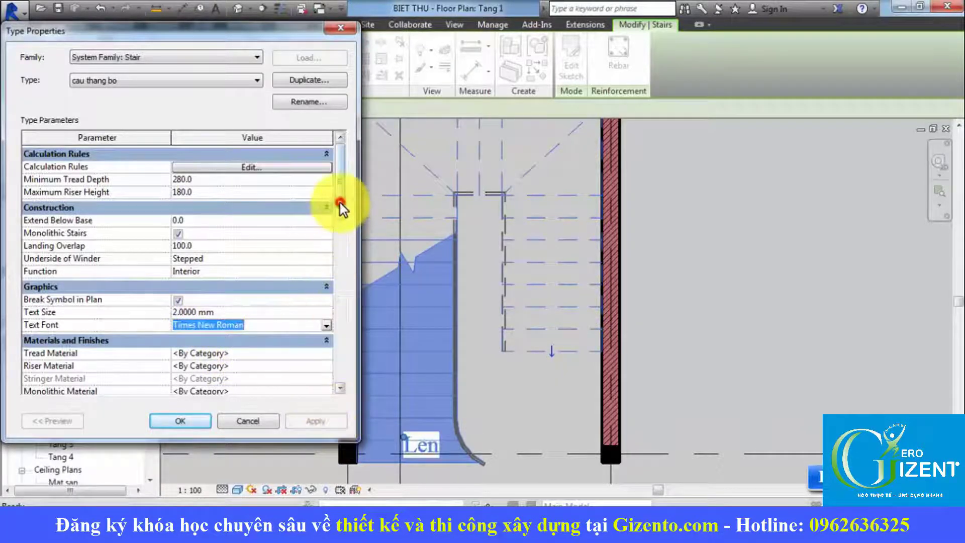
Inspect the Tread, Riser and Monolithic Material values in the type parameters.
scroll(339, 207, down, 2)
scroll(340, 215, down, 1)
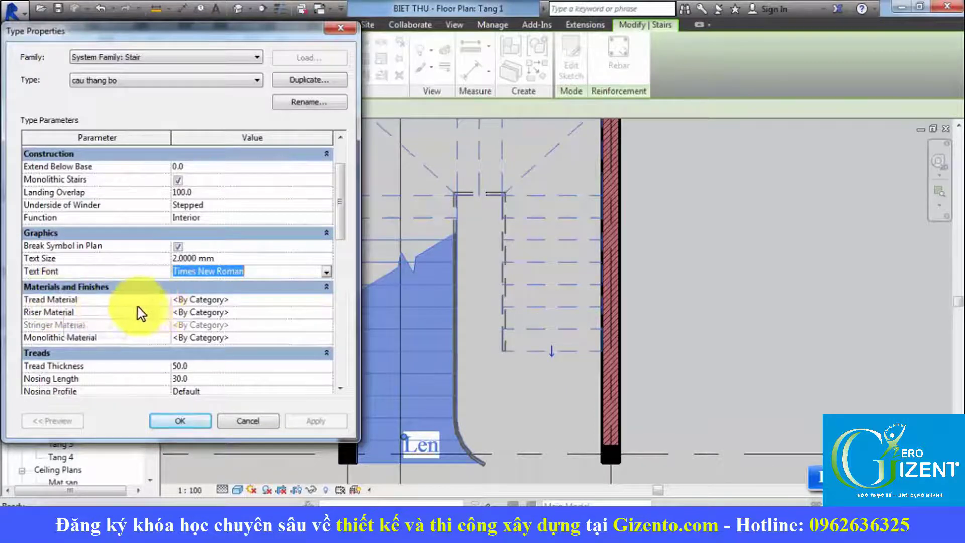
click(254, 301)
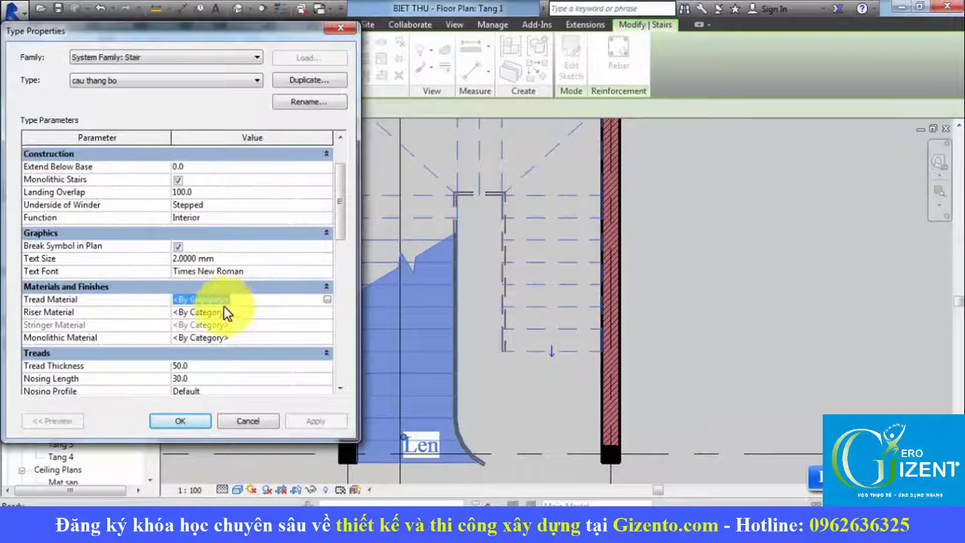
click(252, 302)
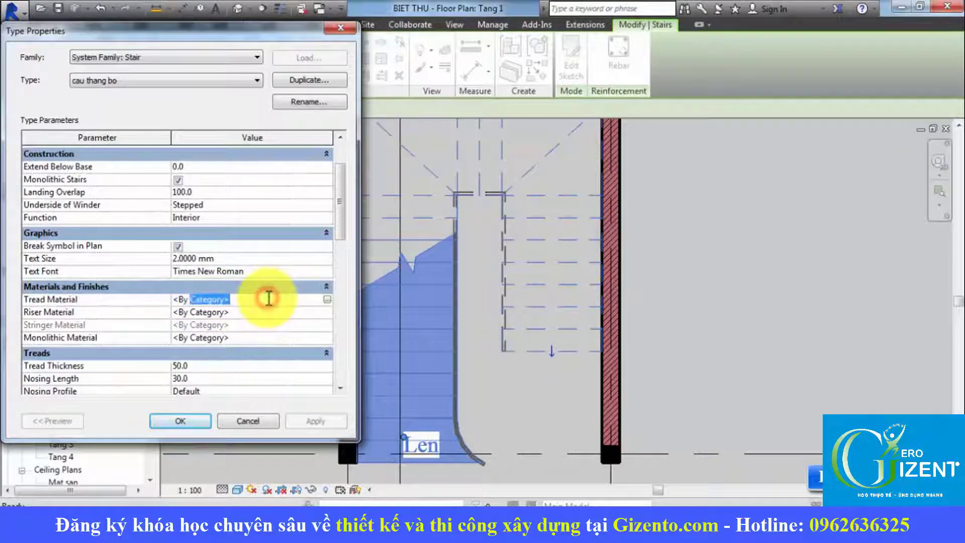
click(256, 300)
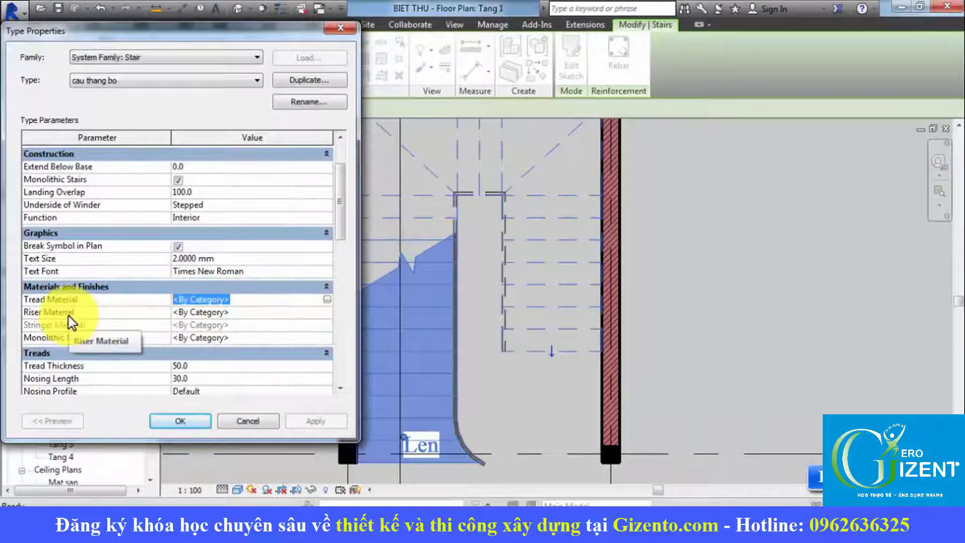
click(245, 313)
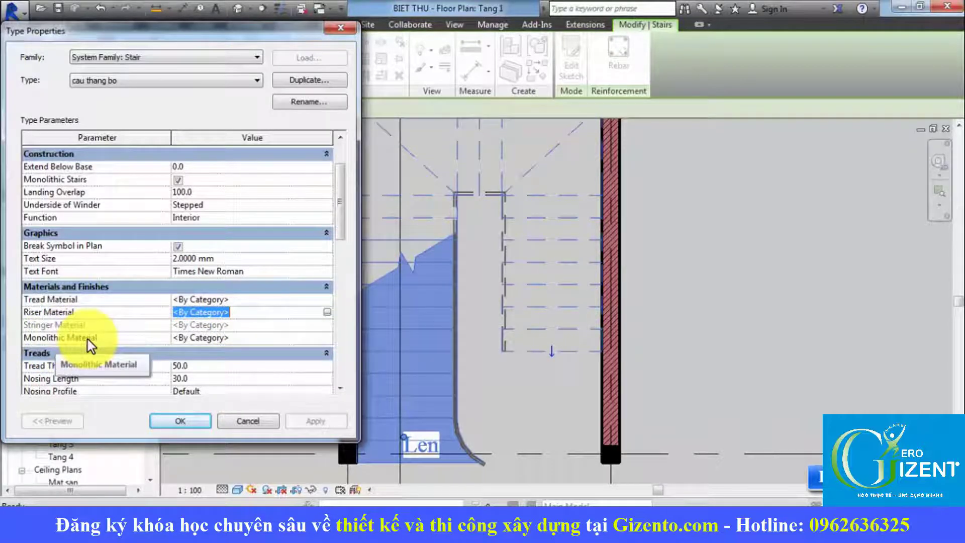
click(231, 336)
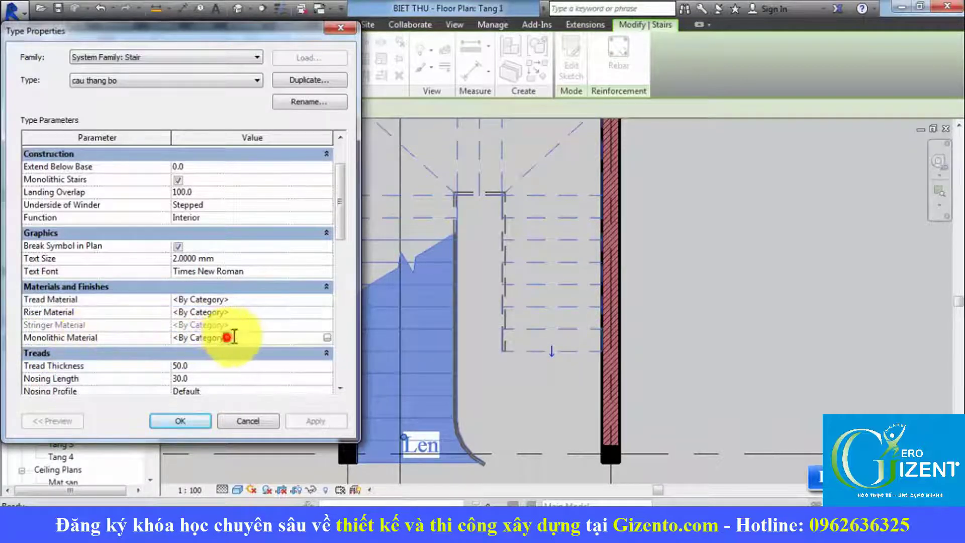
drag(238, 335, 170, 337)
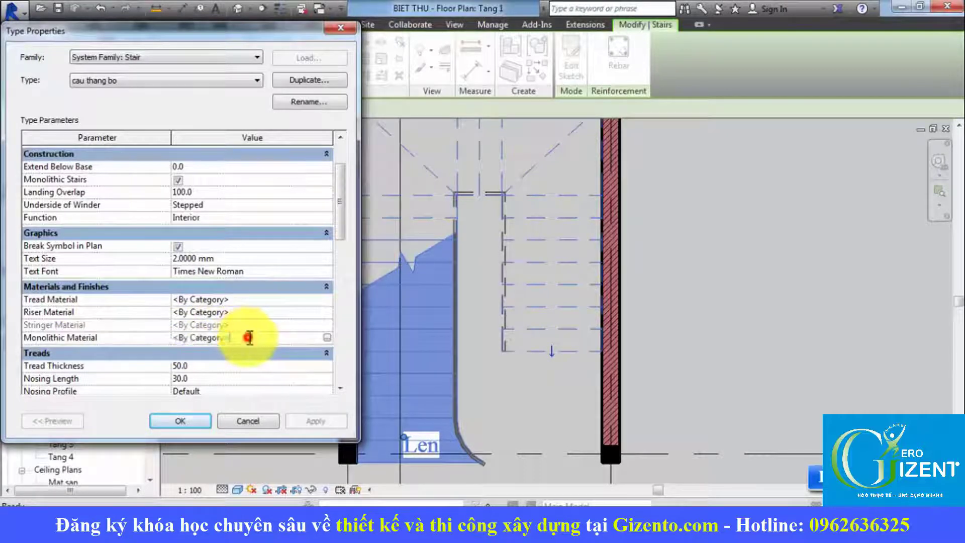
drag(252, 339, 155, 338)
drag(252, 338, 190, 337)
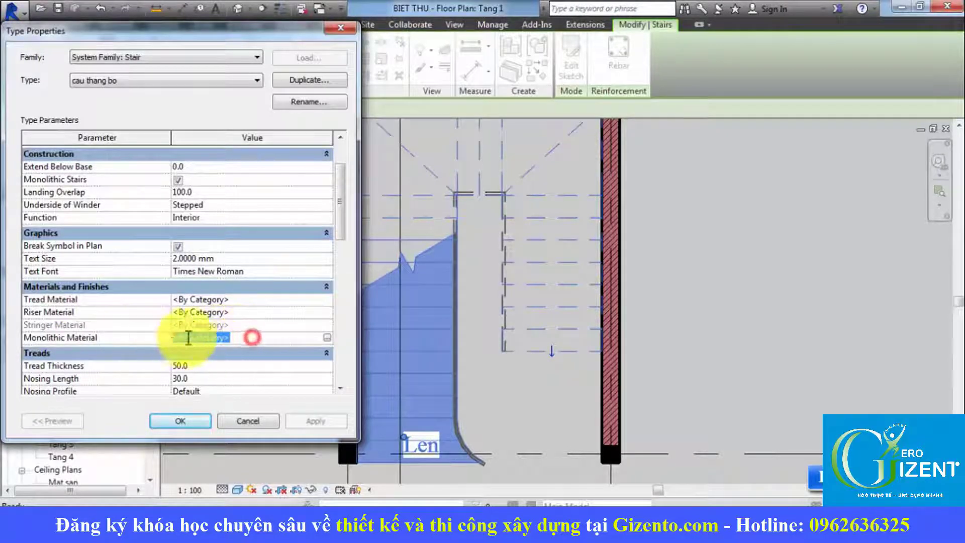
click(242, 338)
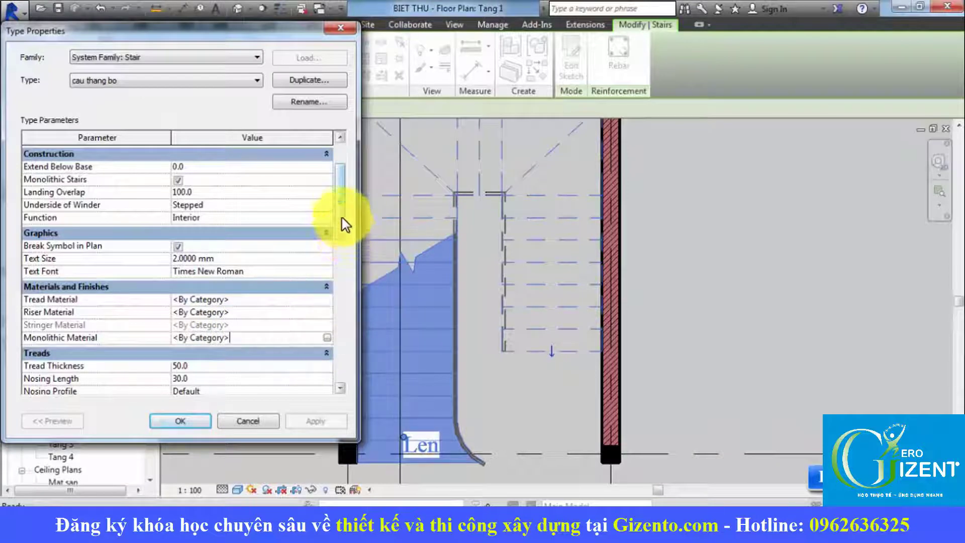
drag(342, 216, 338, 248)
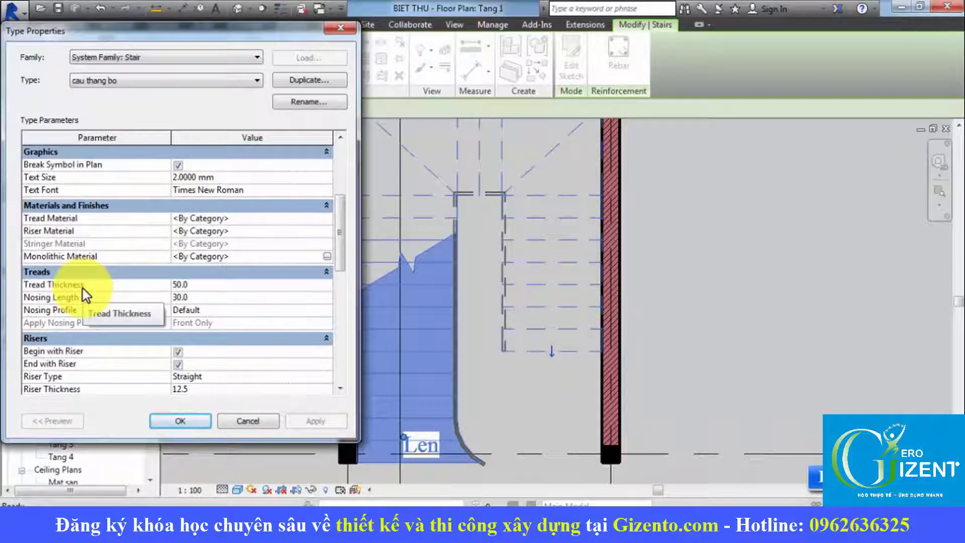
Cancel the Type Properties, open the Detail 0 section, and select the stair.
click(248, 420)
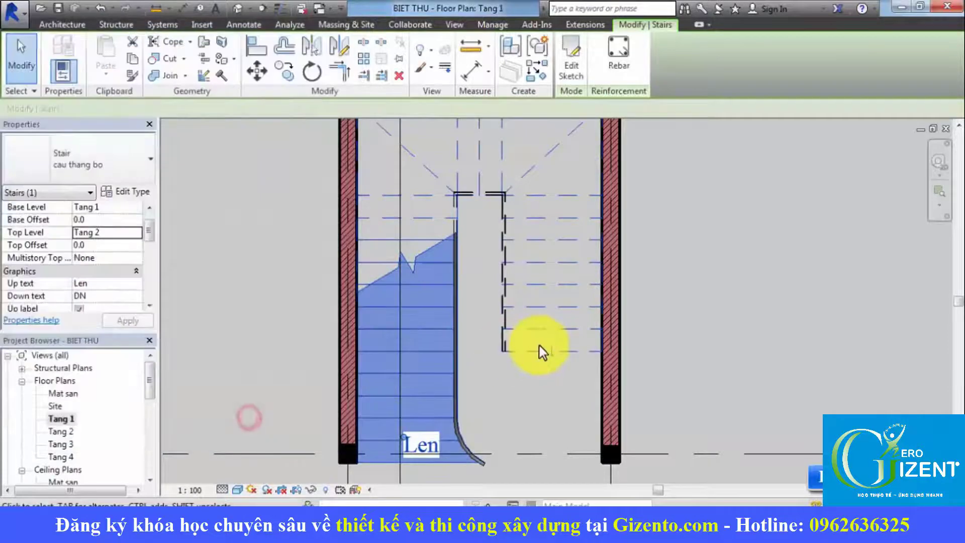
click(700, 344)
scroll(639, 312, down, 2)
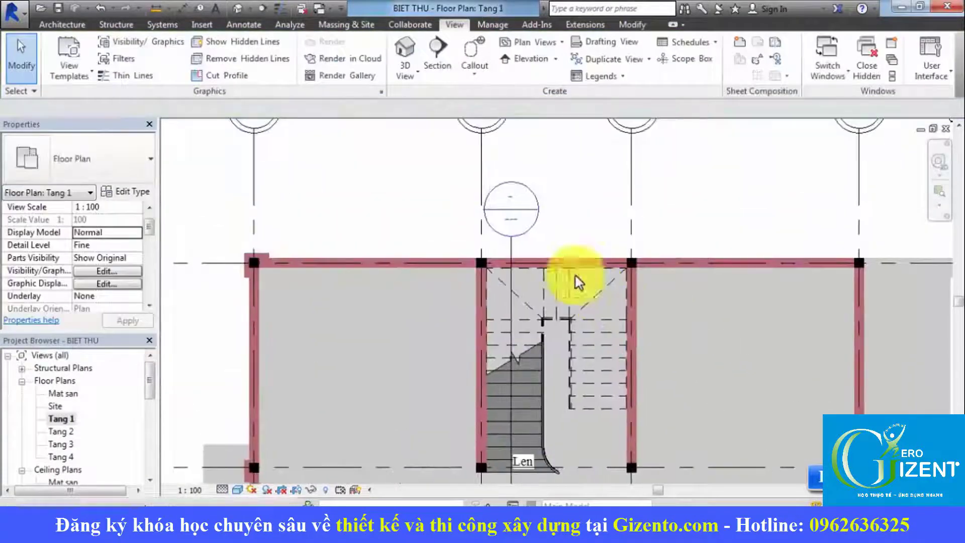
double_click(518, 202)
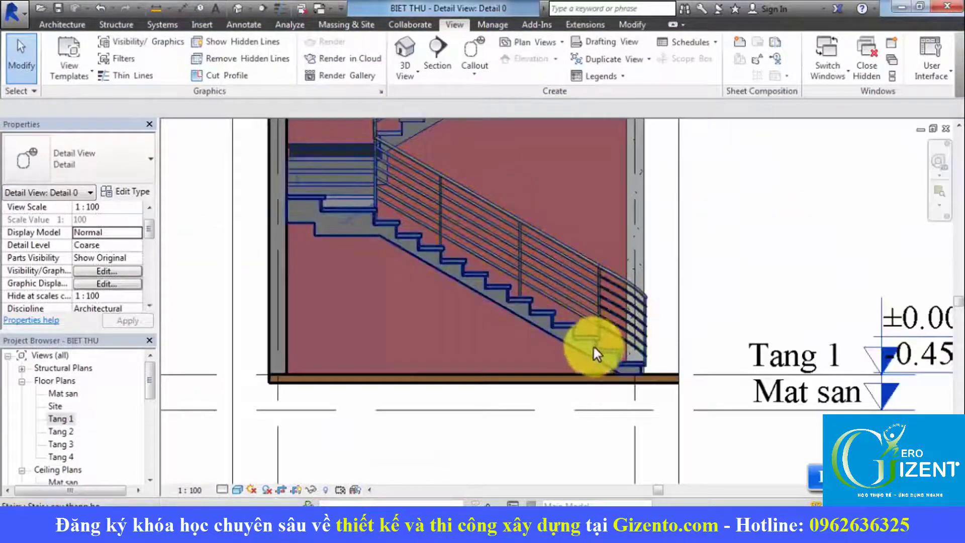
scroll(593, 350, up, 2)
scroll(586, 342, up, 2)
click(593, 336)
scroll(596, 338, up, 3)
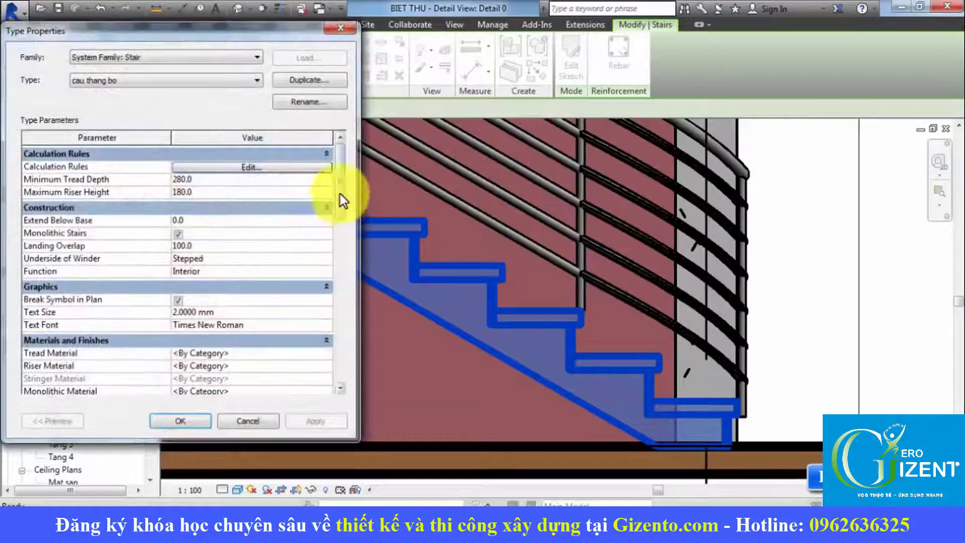
drag(340, 196, 342, 278)
scroll(345, 276, down, 1)
scroll(345, 275, up, 2)
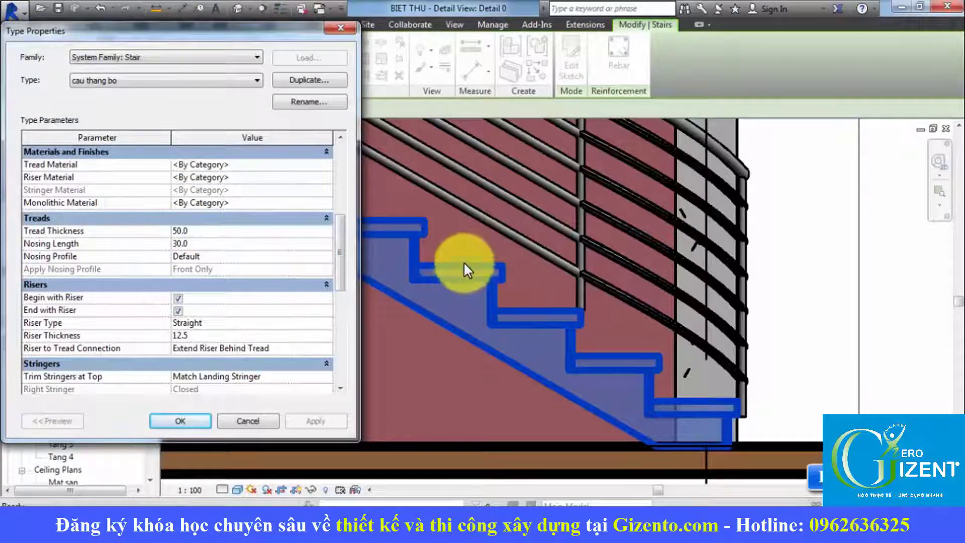
Preview a Tread Thickness of 40, then restore it to 50.
click(211, 233)
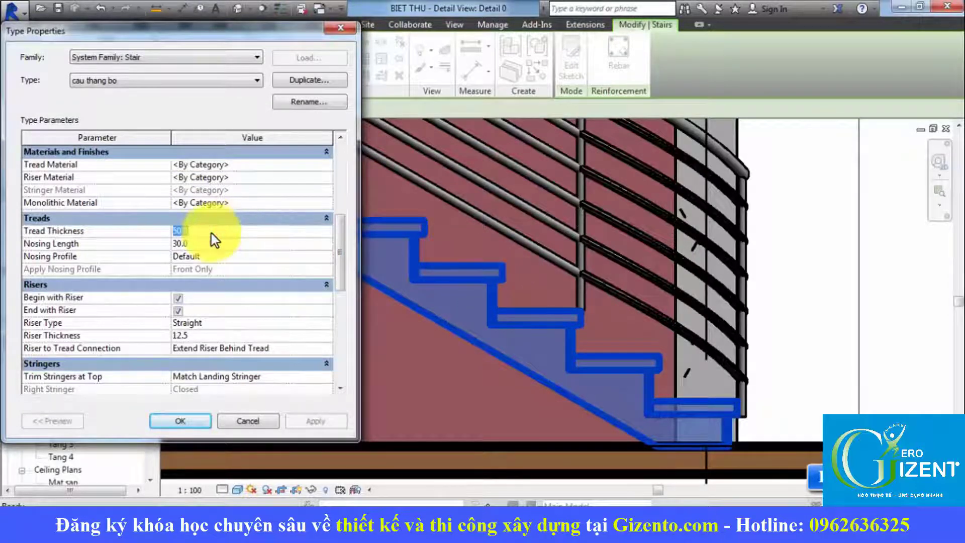
text(40)
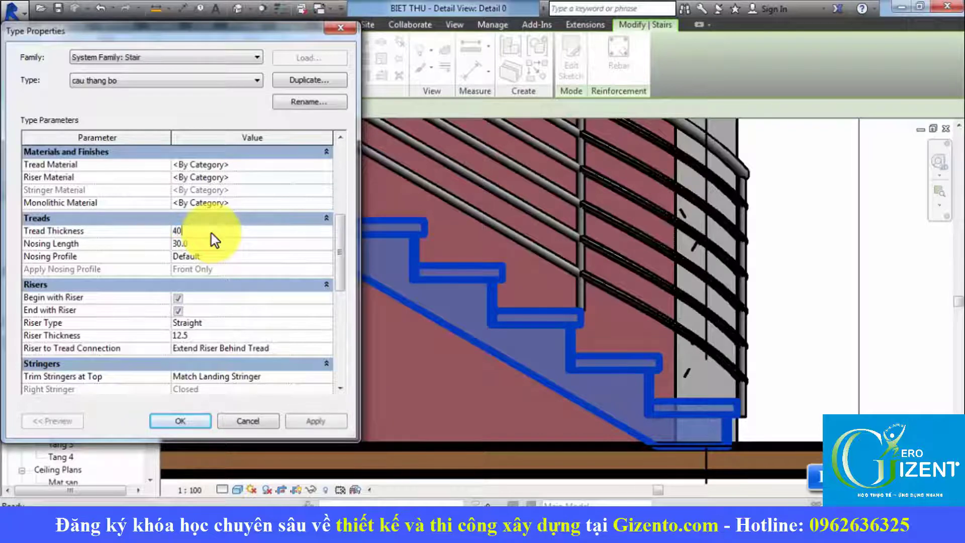
click(305, 421)
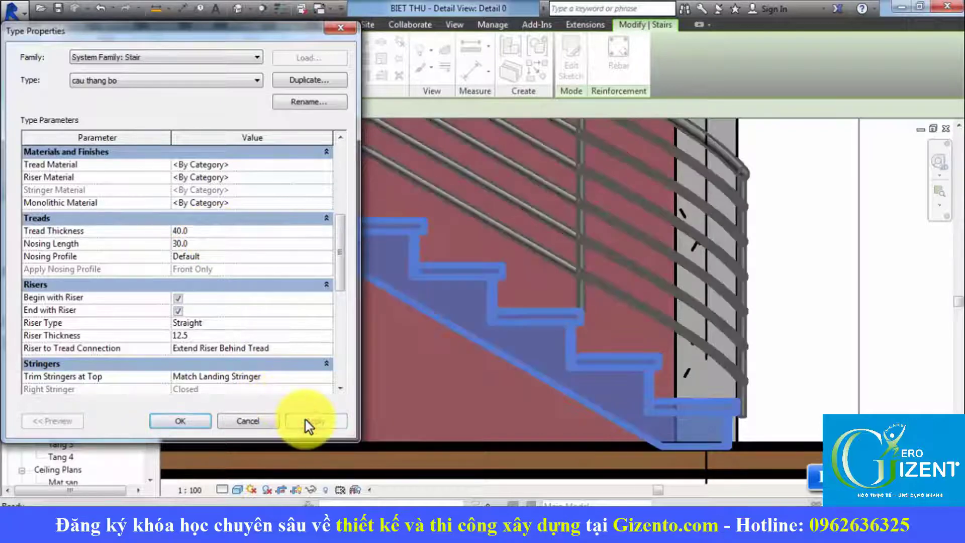
click(213, 233)
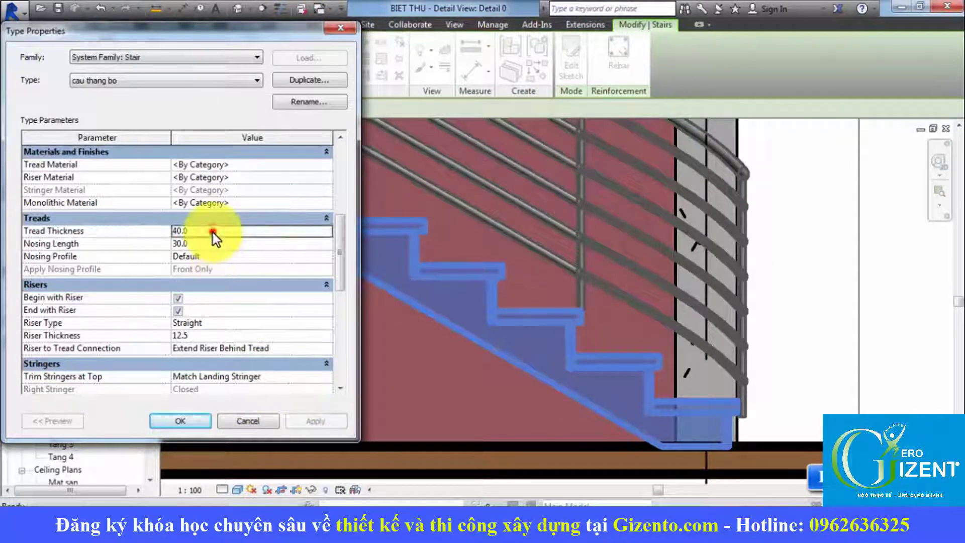
text(50)
click(301, 423)
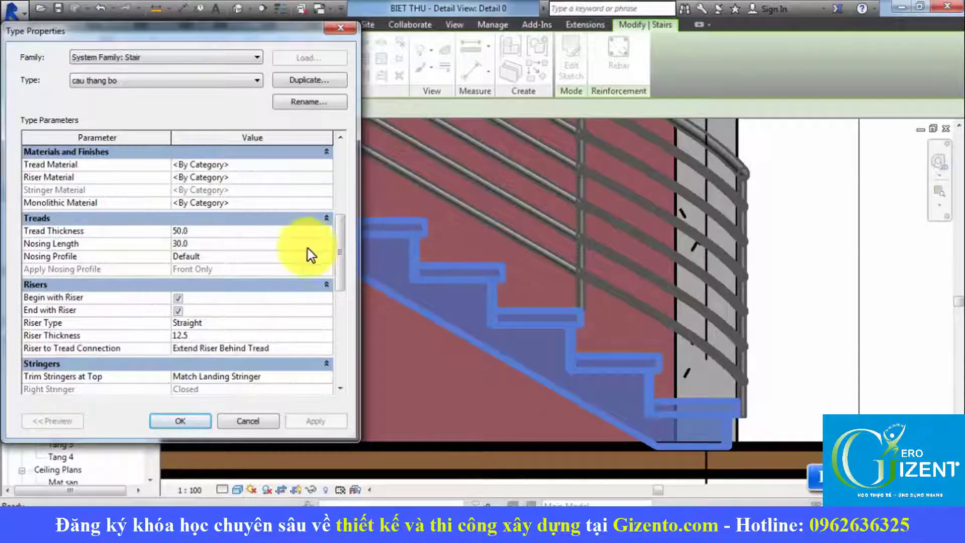
click(232, 245)
text(50)
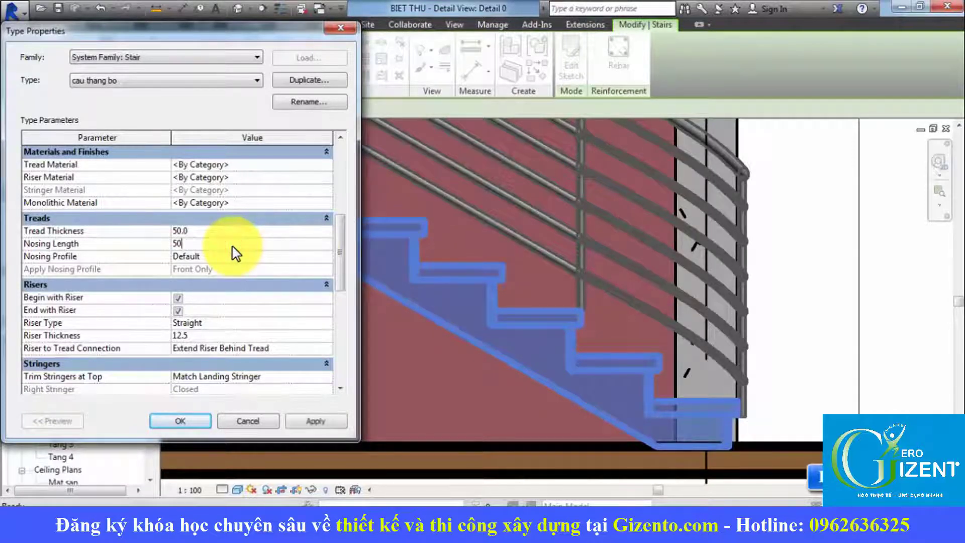
click(315, 421)
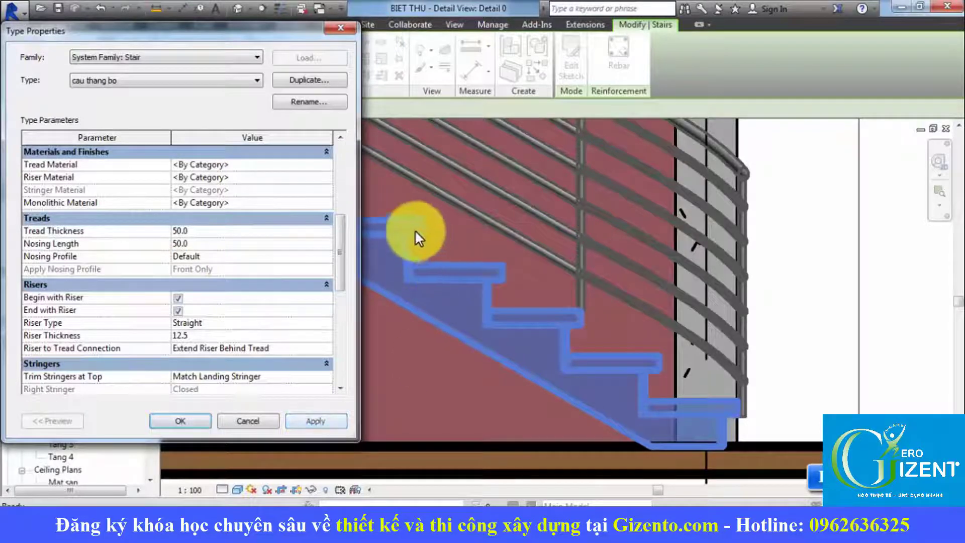
click(204, 243)
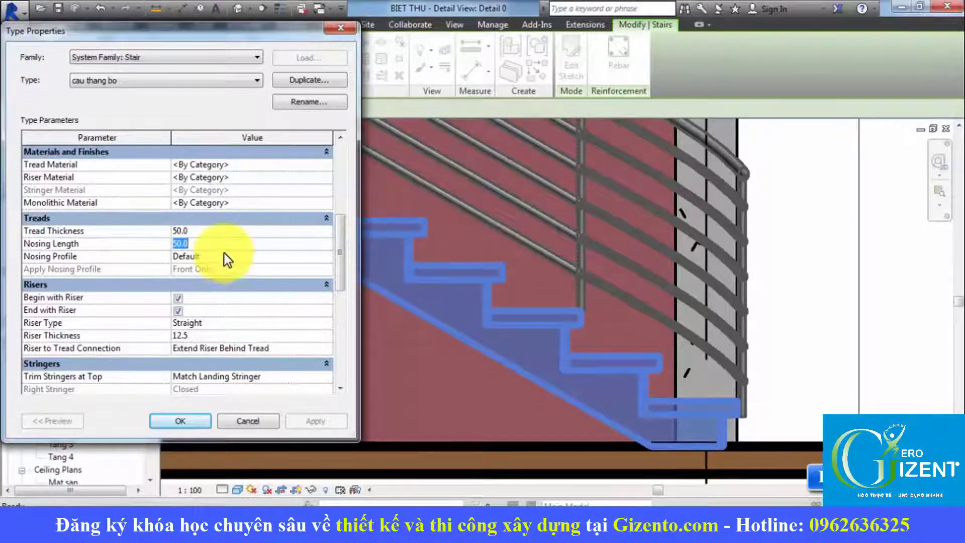
text(30)
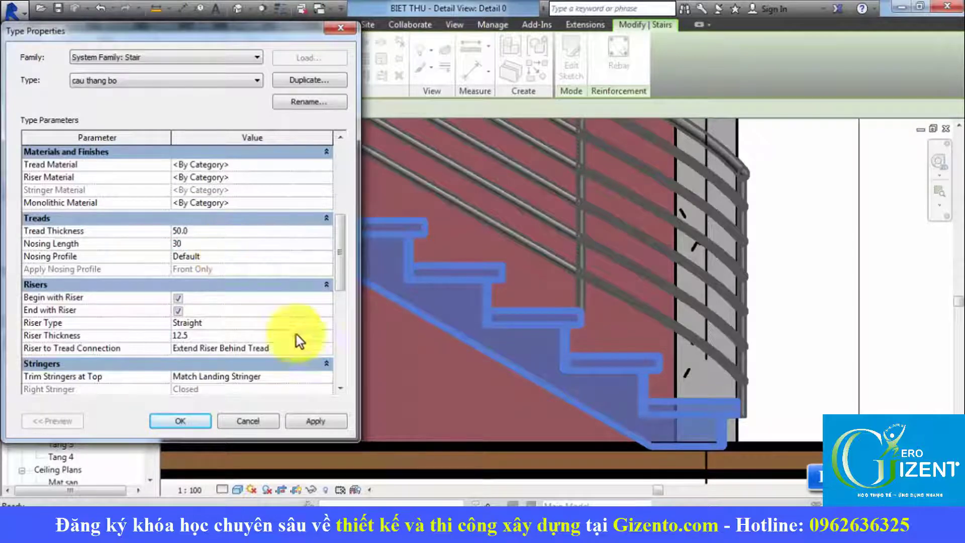
click(322, 420)
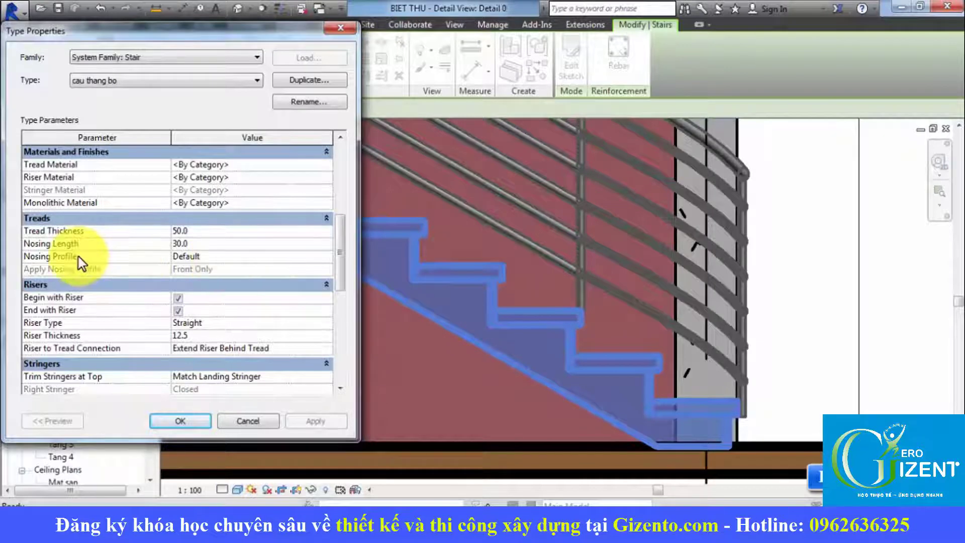
click(231, 258)
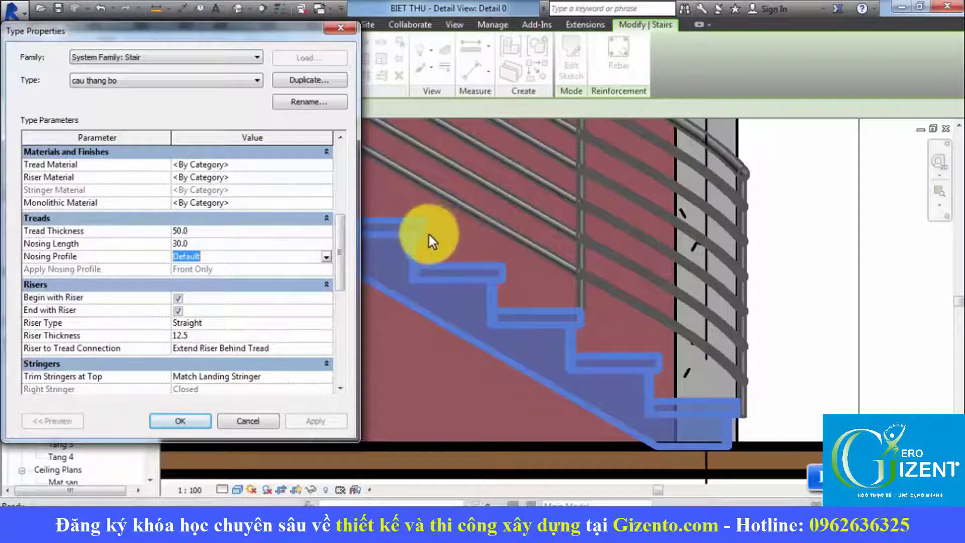
Set the Nosing Profile to M_Stair Nosing - Radius : 30mm and apply it.
click(326, 256)
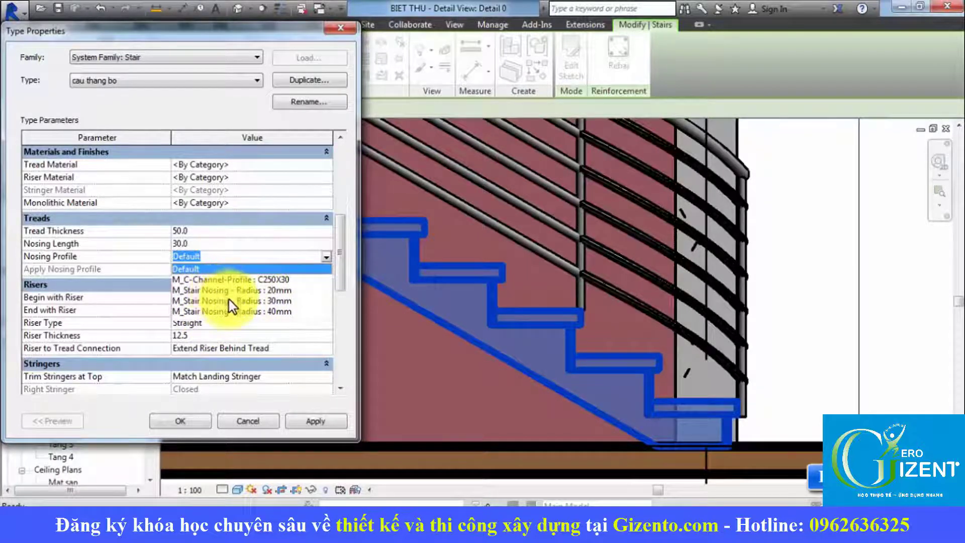
click(228, 301)
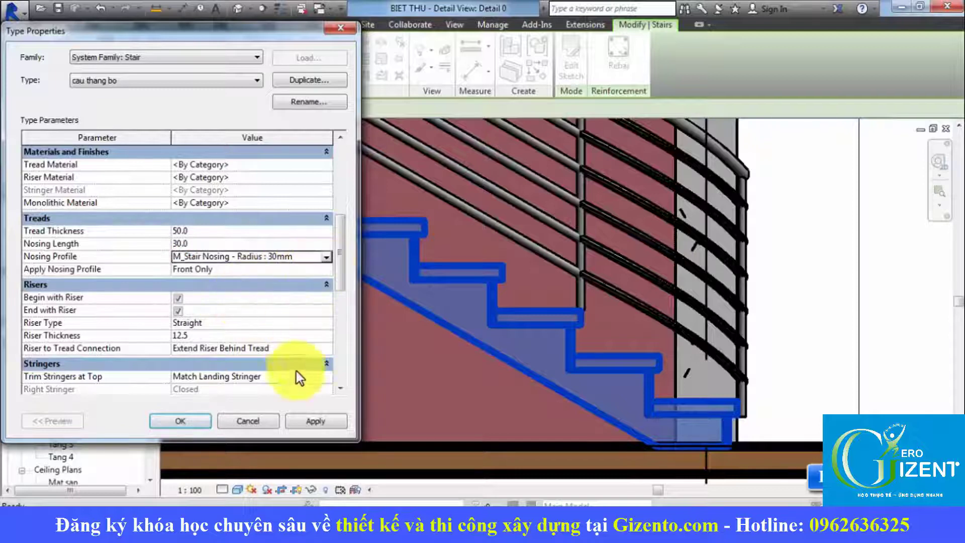
click(321, 420)
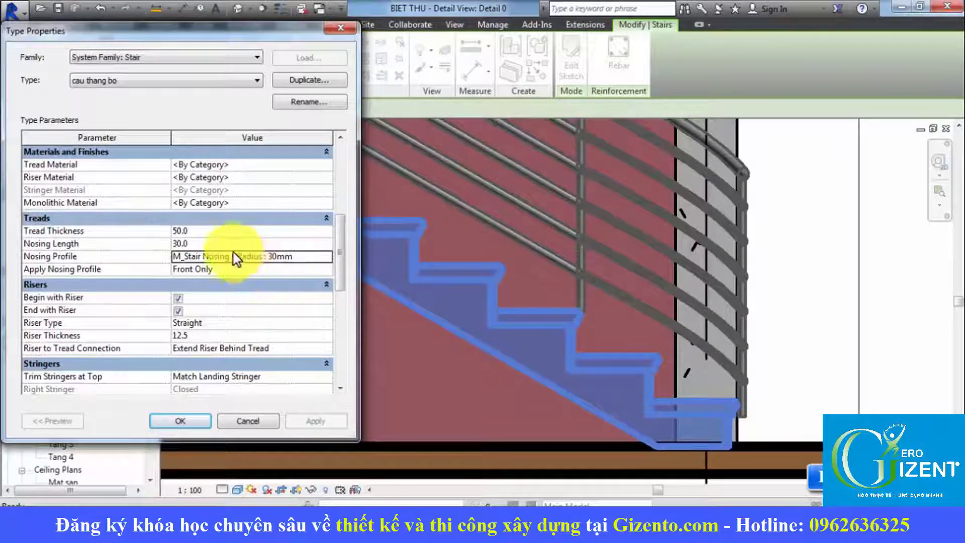
Change the Tread Thickness to 30 and apply it.
click(212, 234)
text(30)
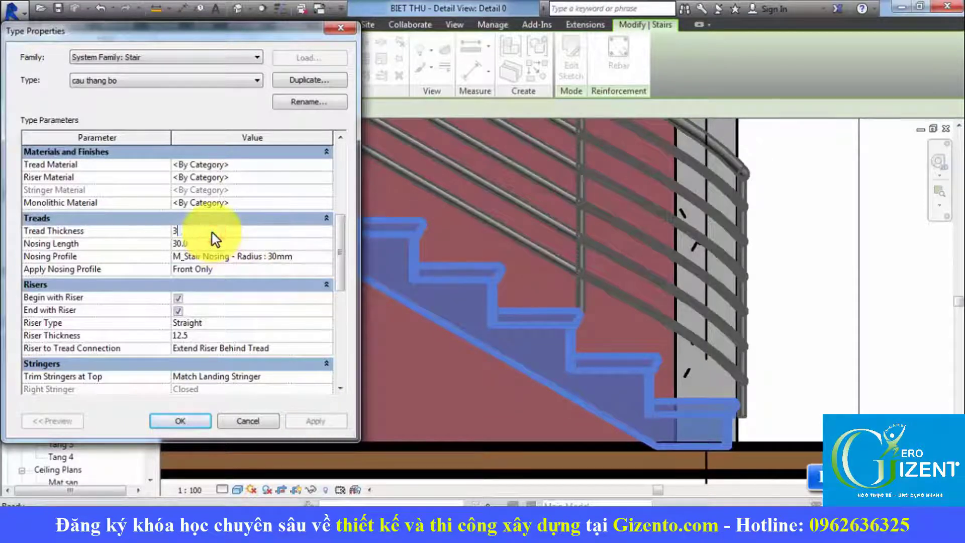
click(313, 415)
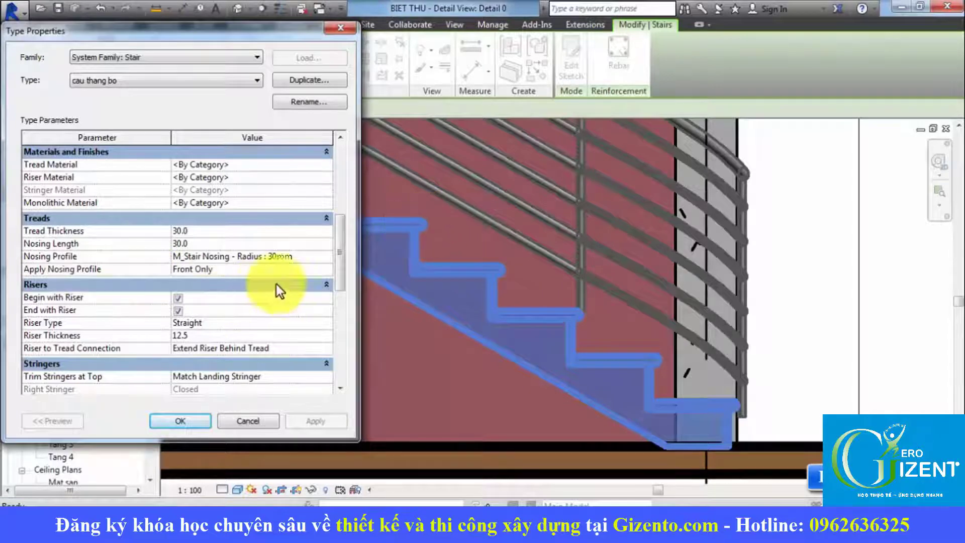
Set Apply Nosing Profile to Front and Right and apply it.
click(326, 270)
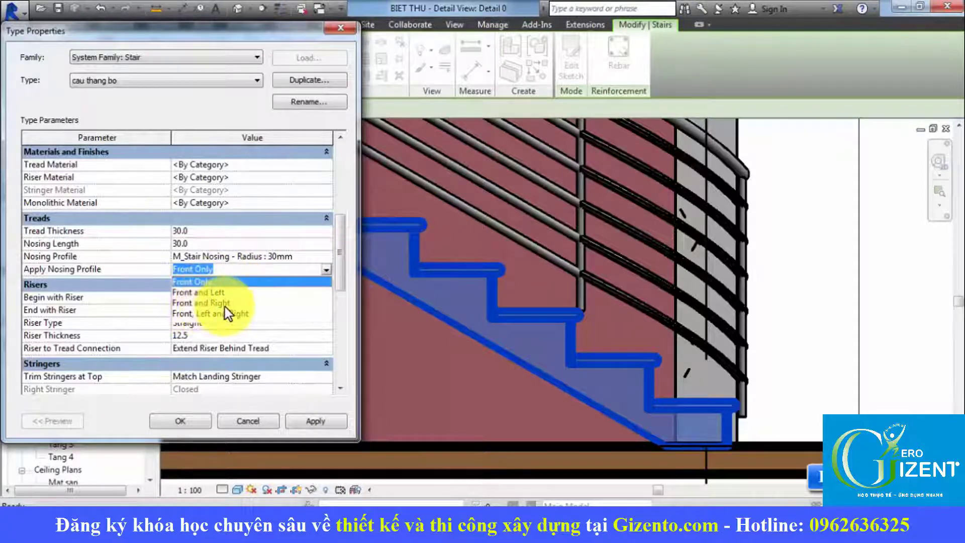
click(241, 271)
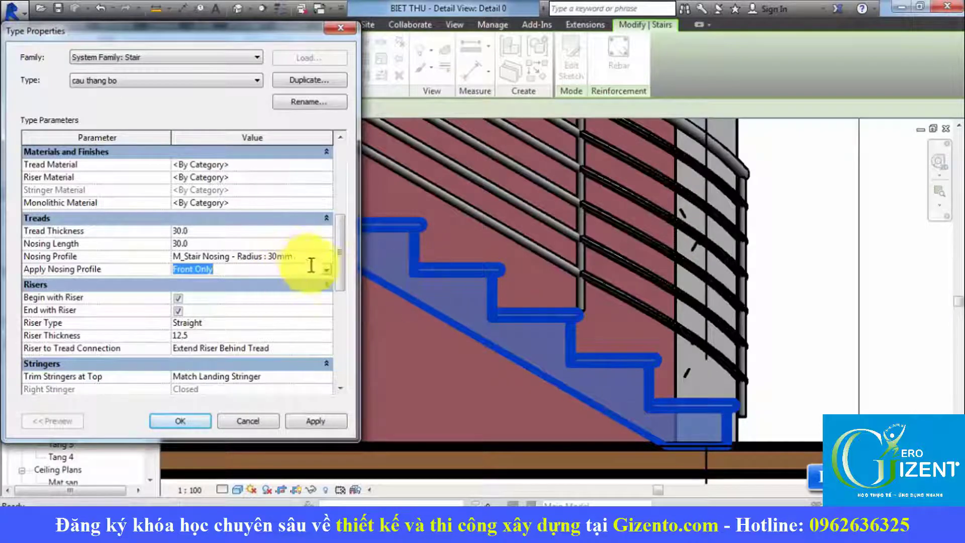
click(326, 270)
click(224, 302)
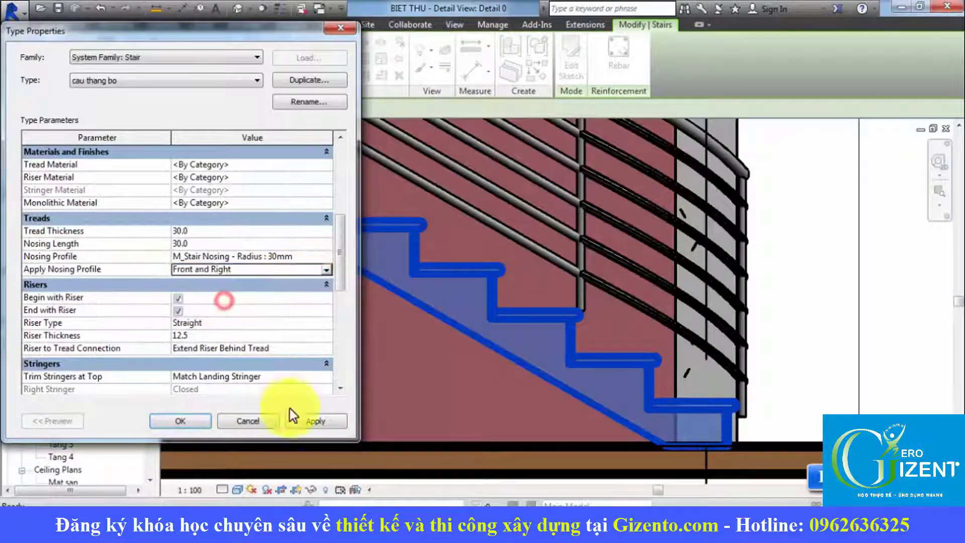
click(325, 424)
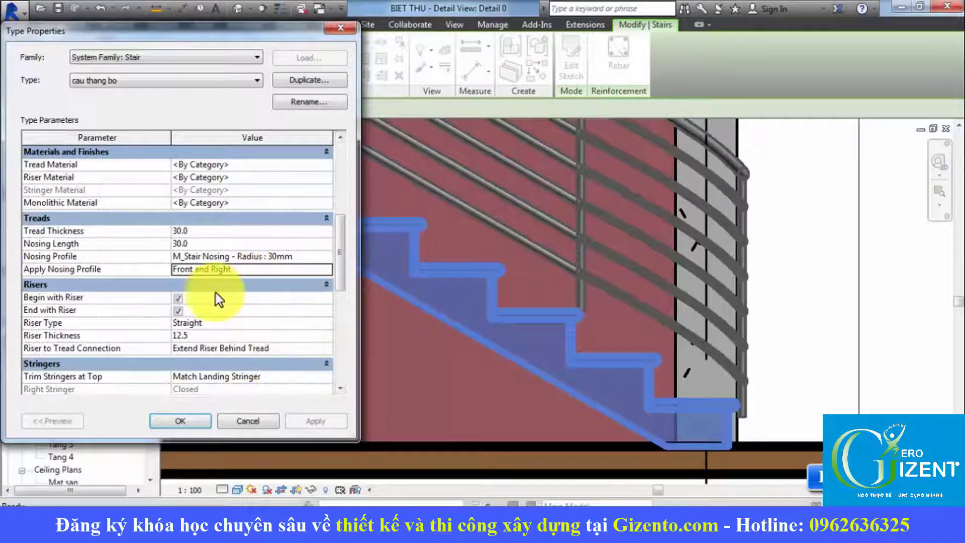
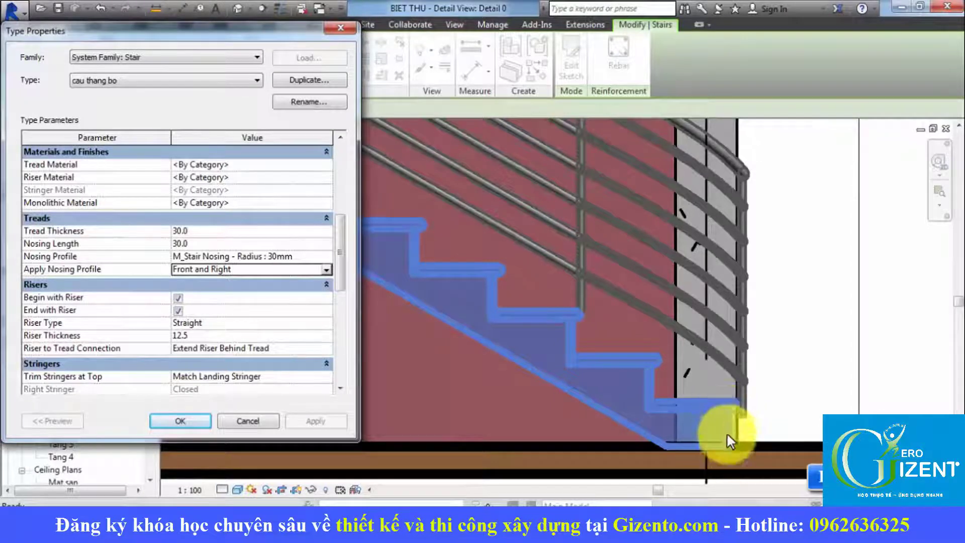
Toggle Begin with Riser on the cau thang bo stair type, applying and accepting the riser-count warning.
click(180, 297)
click(313, 419)
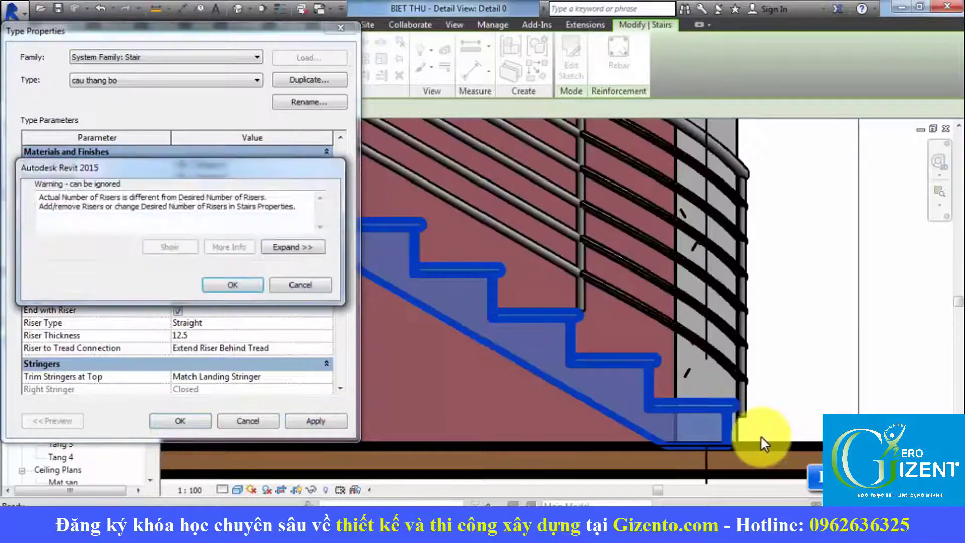
click(231, 284)
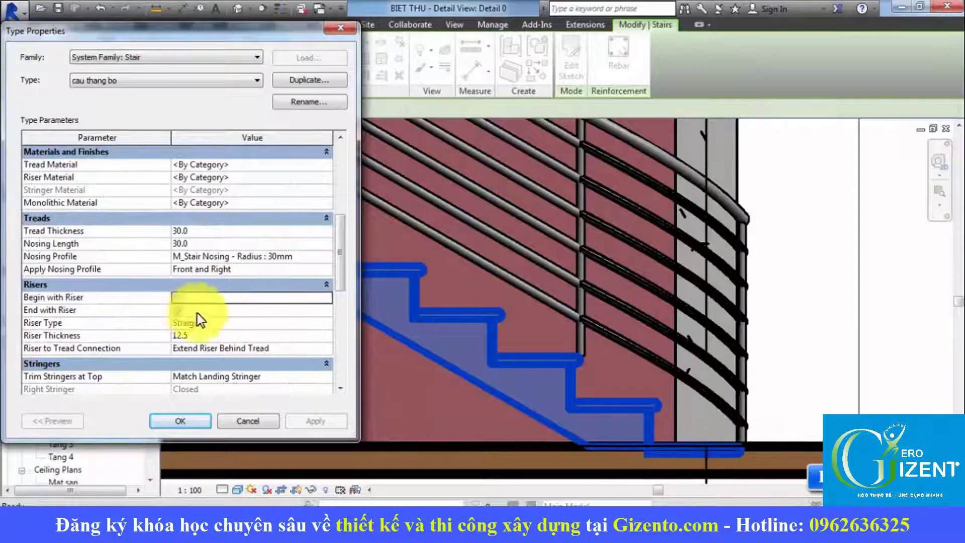
Re-enable Begin with Riser, apply it, and close the Type Properties dialog.
click(179, 299)
click(321, 423)
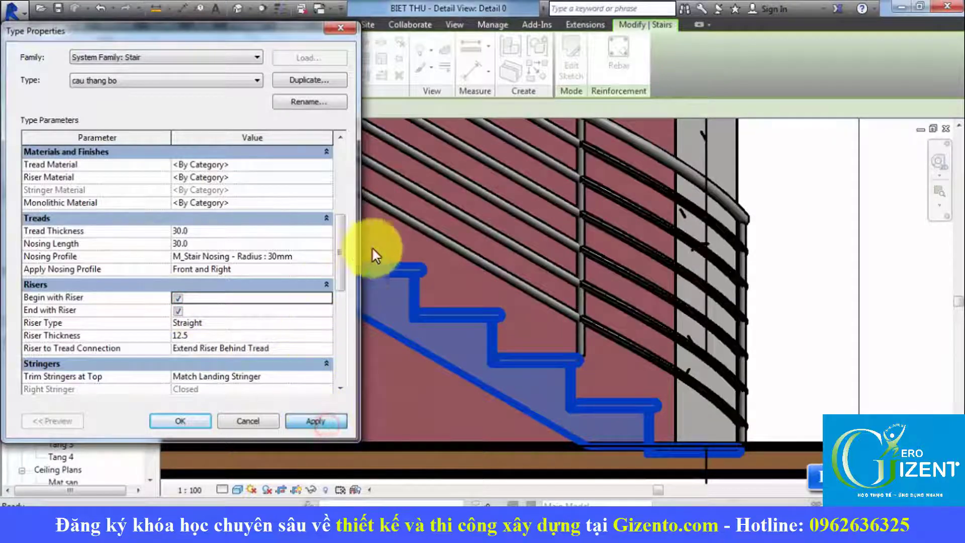
scroll(207, 320, down, 1)
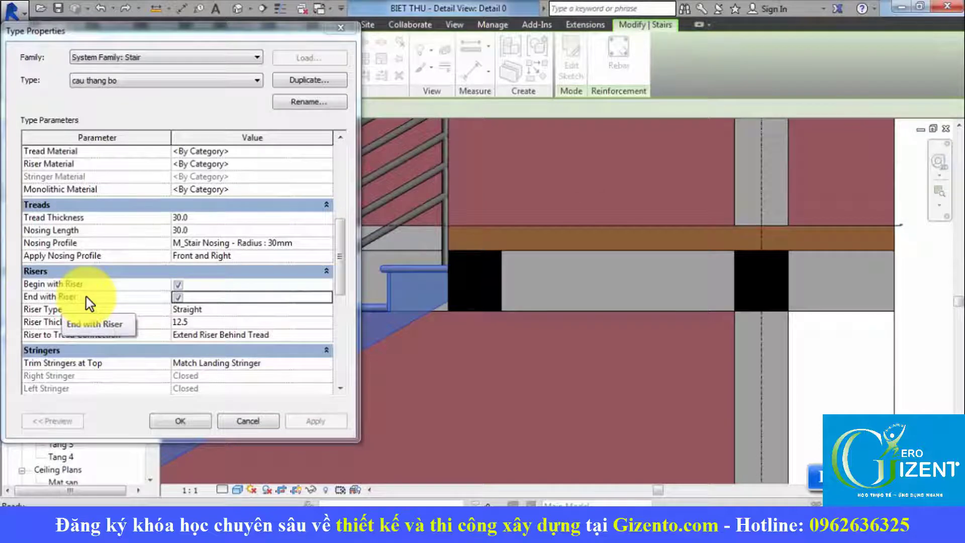
click(186, 300)
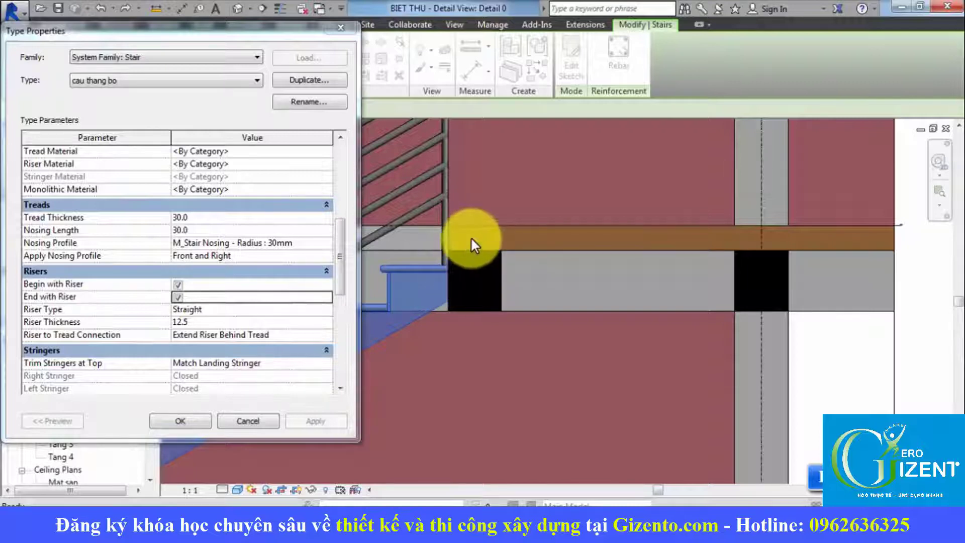
click(251, 420)
Clear the selection and reselect the cau thang bo stair in the detail view.
key(Escape)
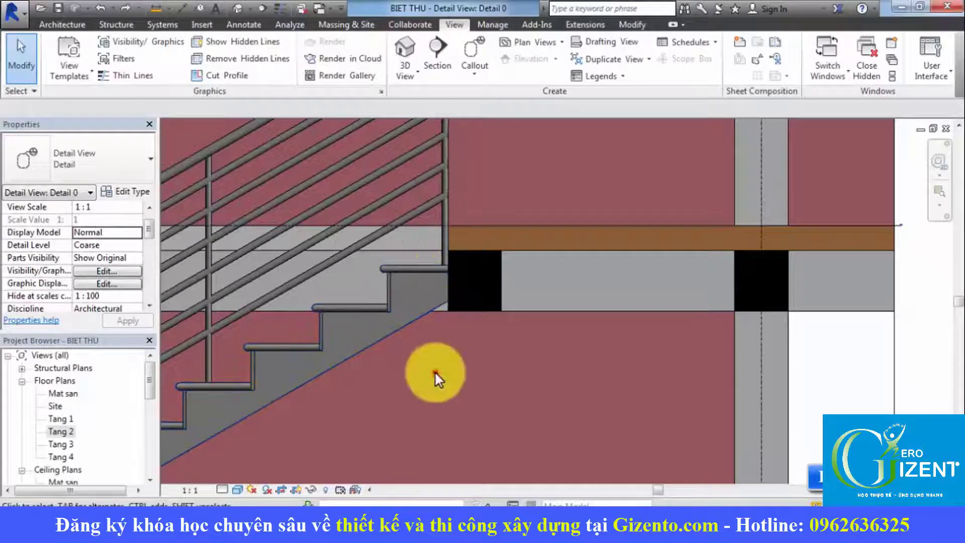
click(403, 324)
click(468, 357)
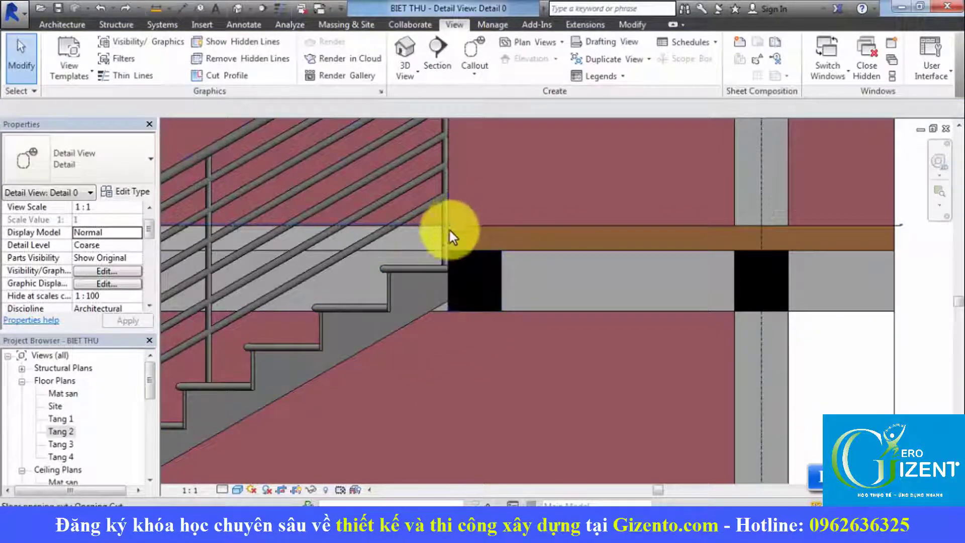
click(399, 330)
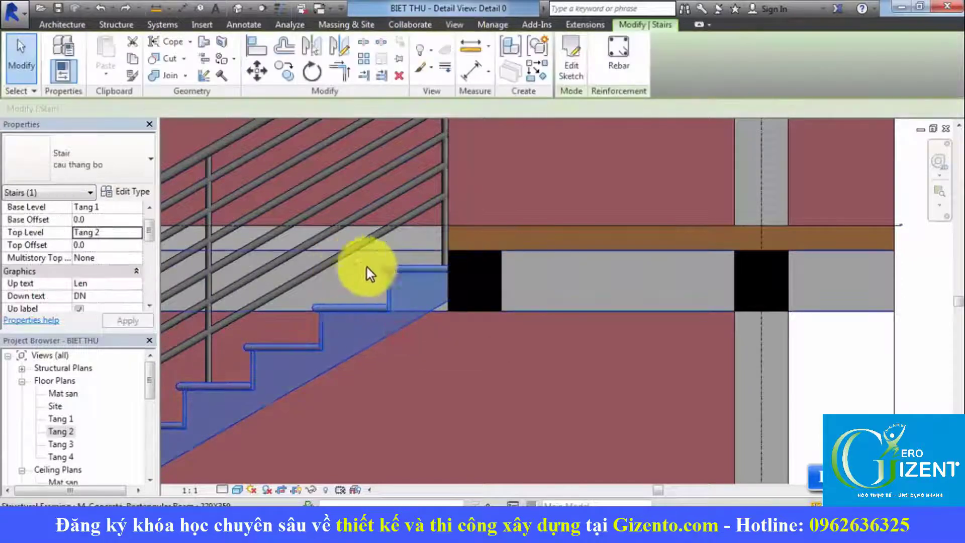
Turn off End with Riser in the stair's type settings, accept the warning, and recheck the stair.
click(144, 186)
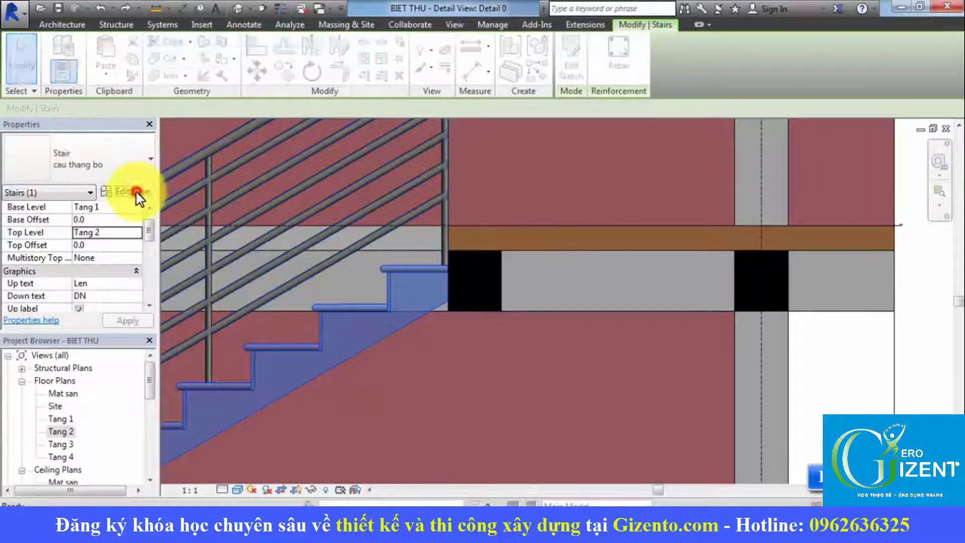
click(341, 190)
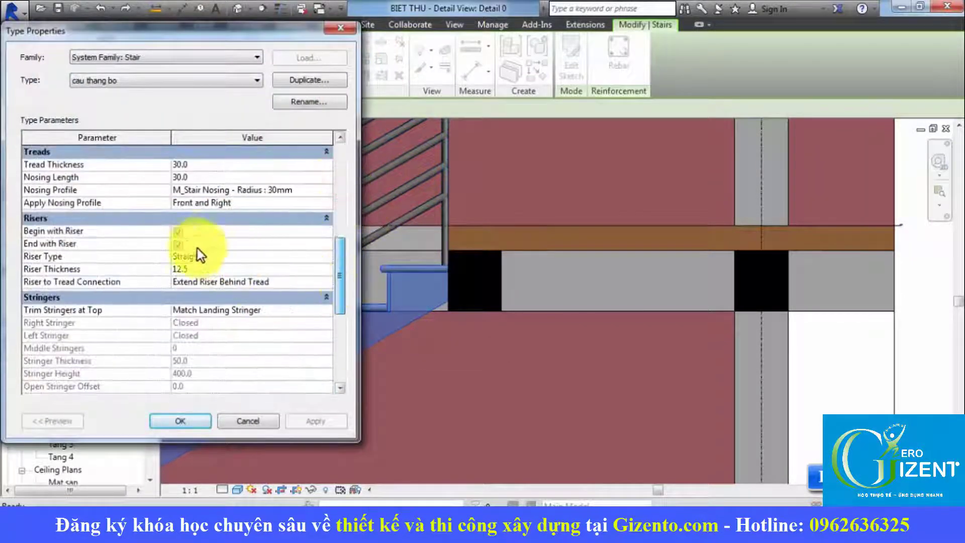
click(178, 245)
click(316, 422)
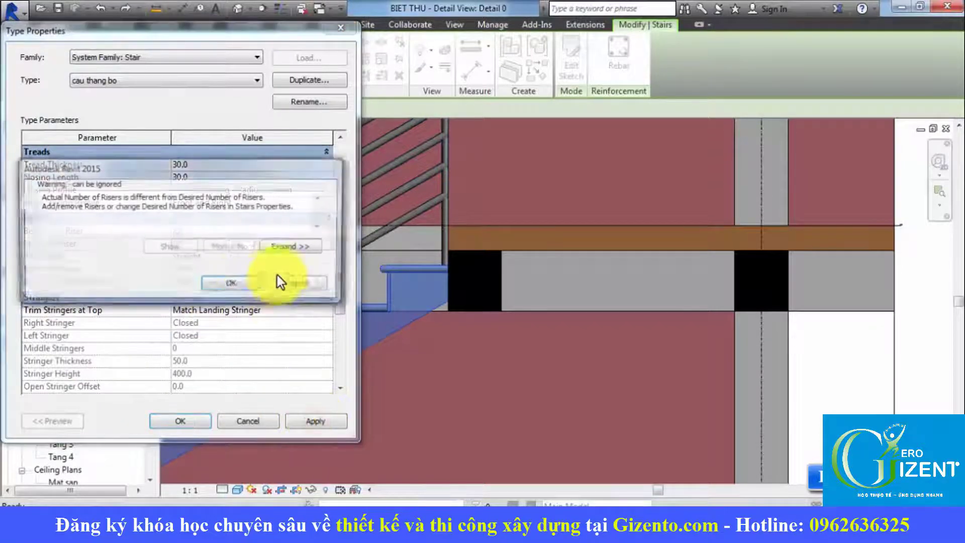
click(230, 286)
click(179, 420)
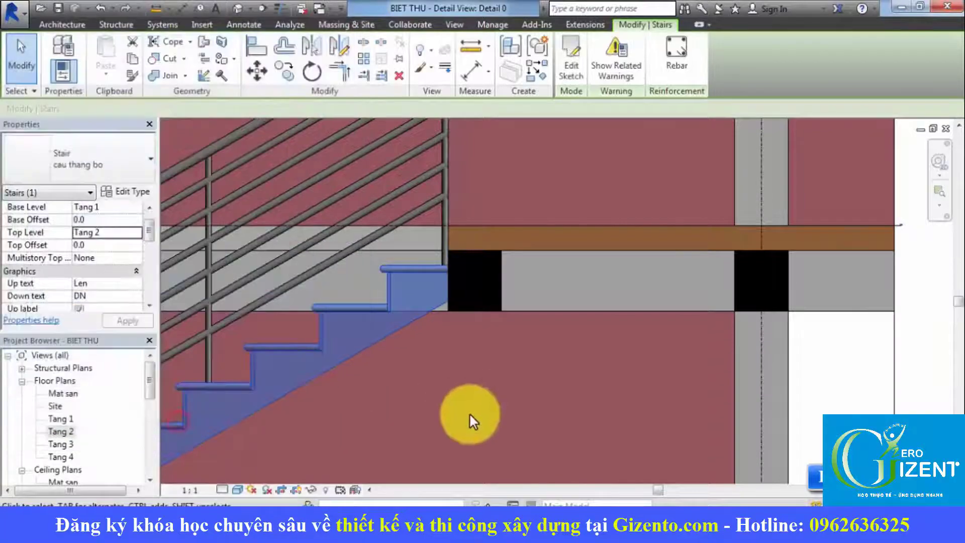
click(469, 412)
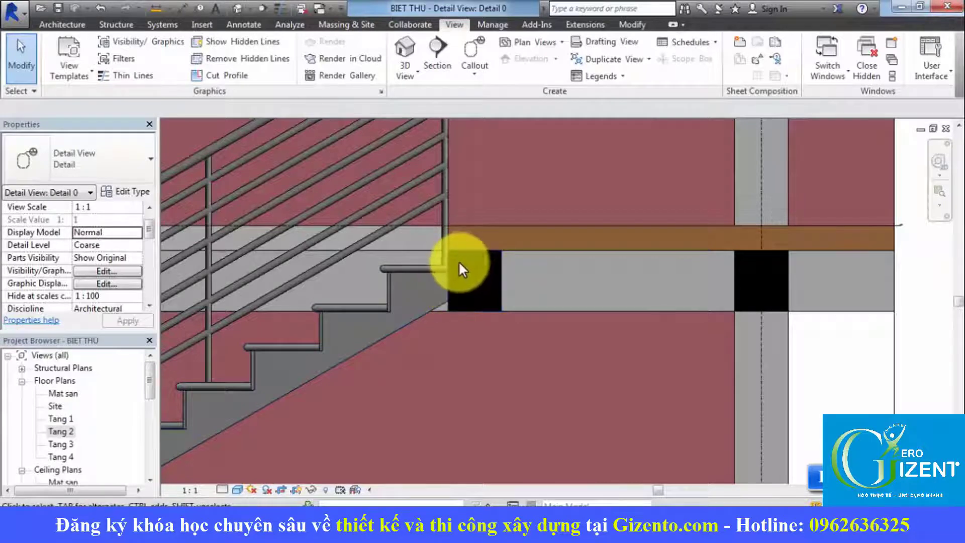
click(382, 334)
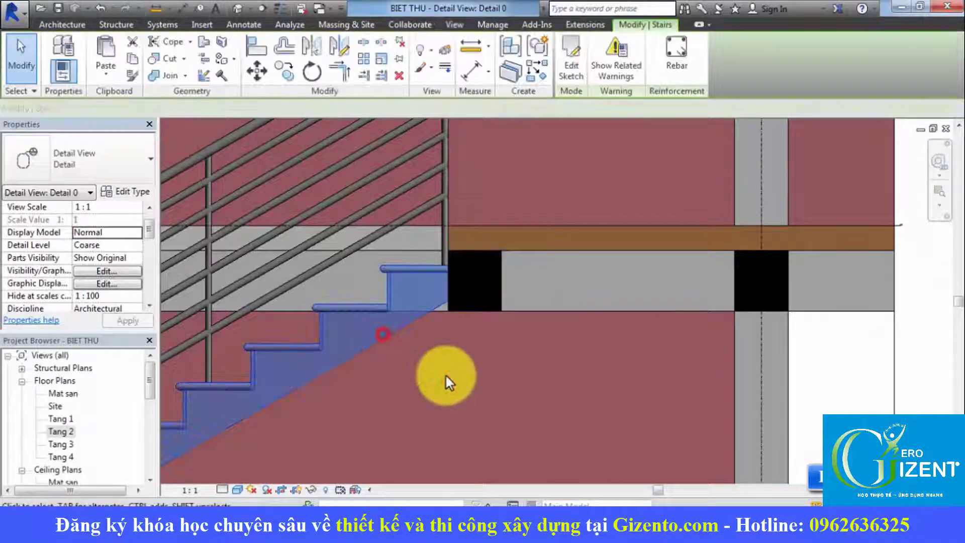
Set the cau thang bo stair's Riser Type to None and apply it.
click(135, 200)
mouse_move(341, 197)
mouse_down()
mouse_move(341, 291)
mouse_move(335, 269)
mouse_up()
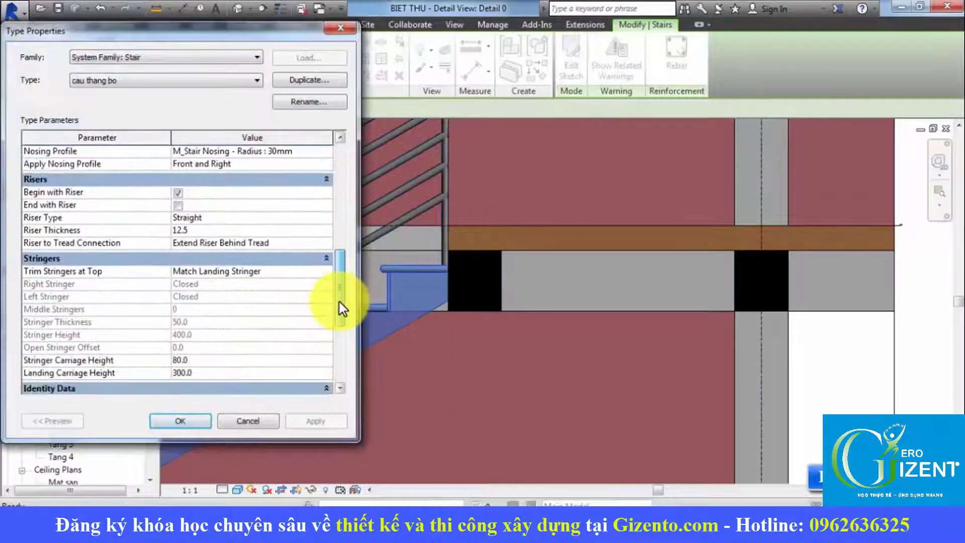
click(283, 312)
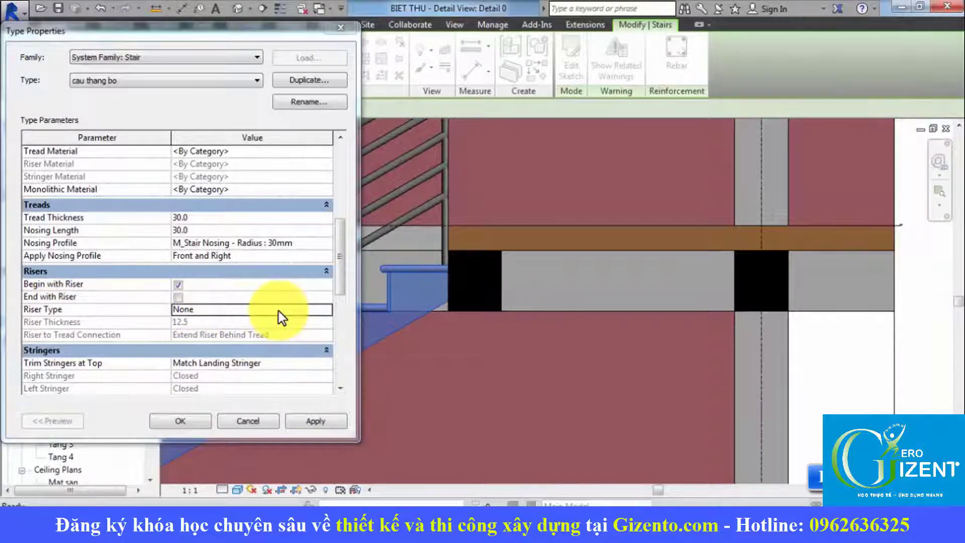
click(315, 424)
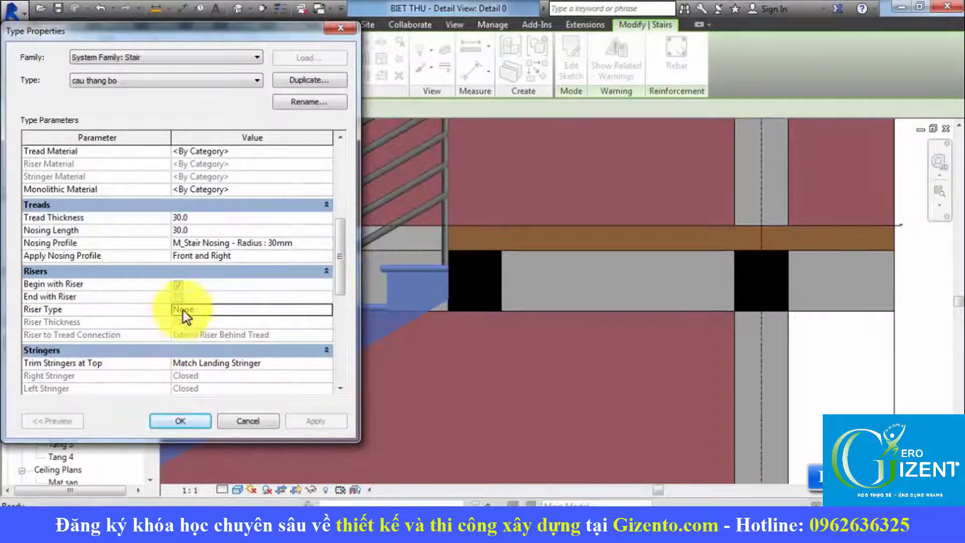
Toggle the ending riser option and set Riser Type back to Straight.
click(178, 296)
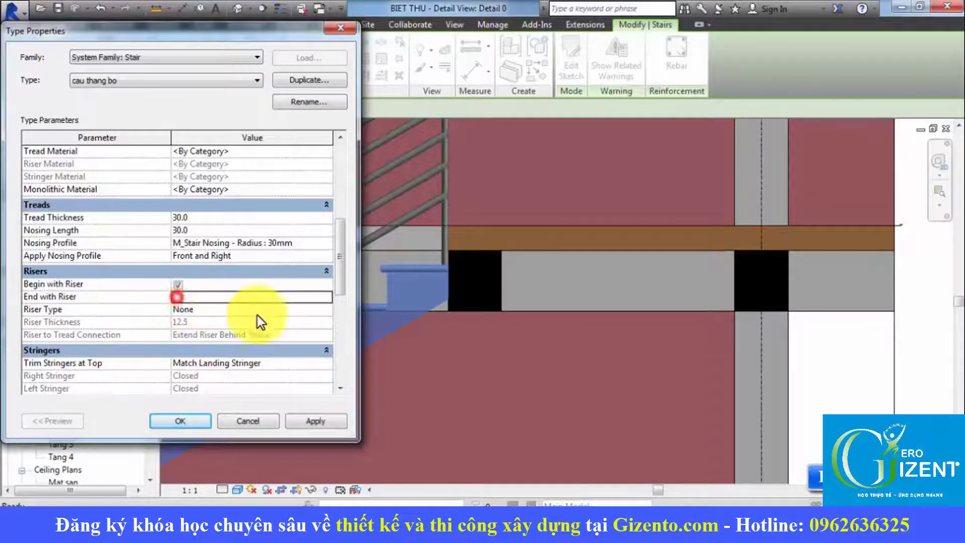
click(325, 309)
click(195, 334)
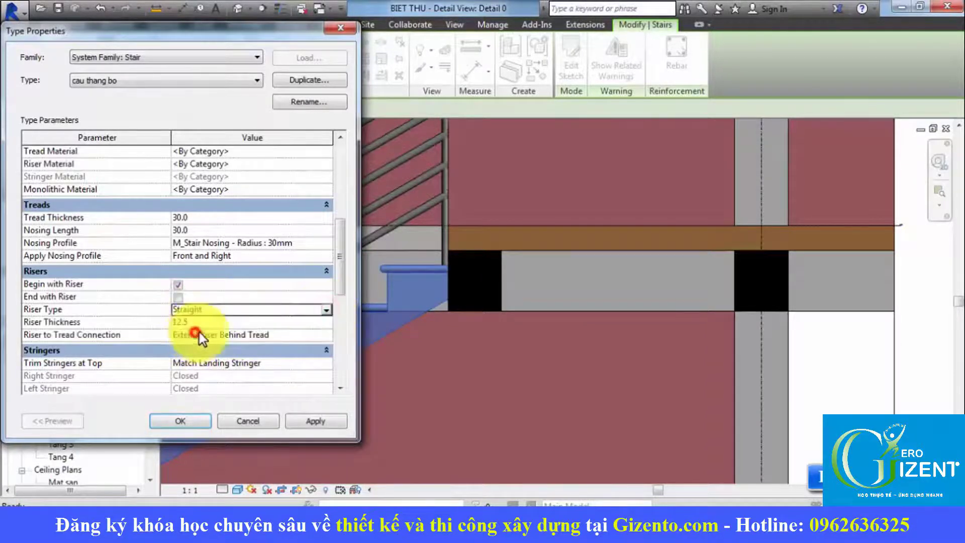